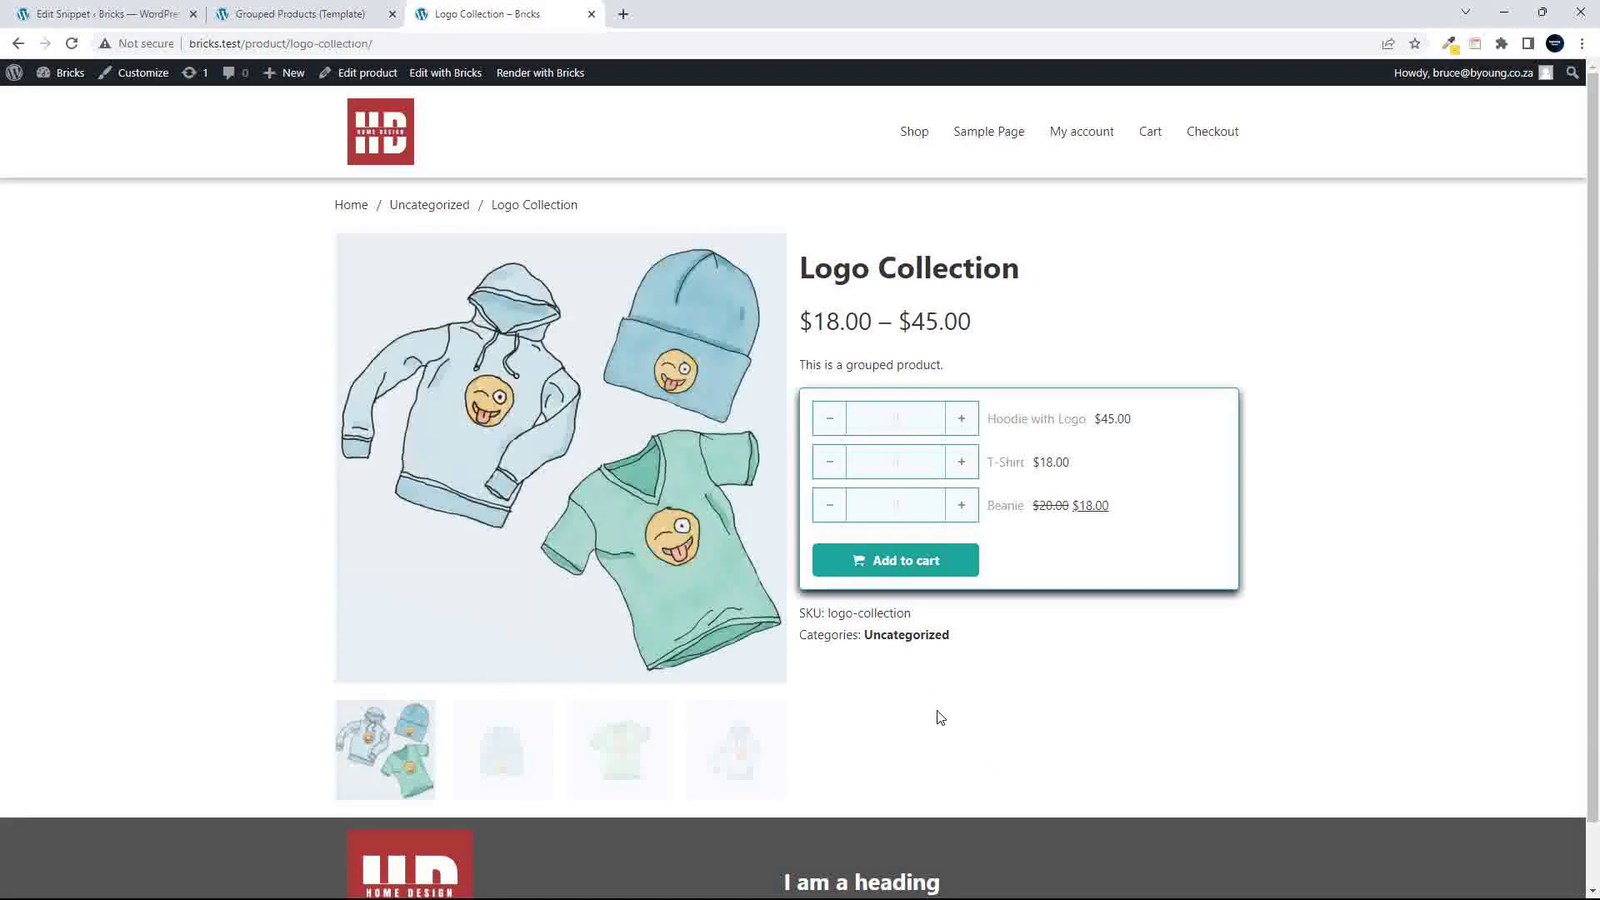
- Reassign the Logo Collection product from Uncategorized to Accessories, update it, and view its Related Products section on the product page
{"action": "scroll", "coordinate": [940, 719], "scroll_direction": "down", "scroll_amount": 1}
{"action": "scroll", "coordinate": [940, 719], "scroll_direction": "up", "scroll_amount": 1}
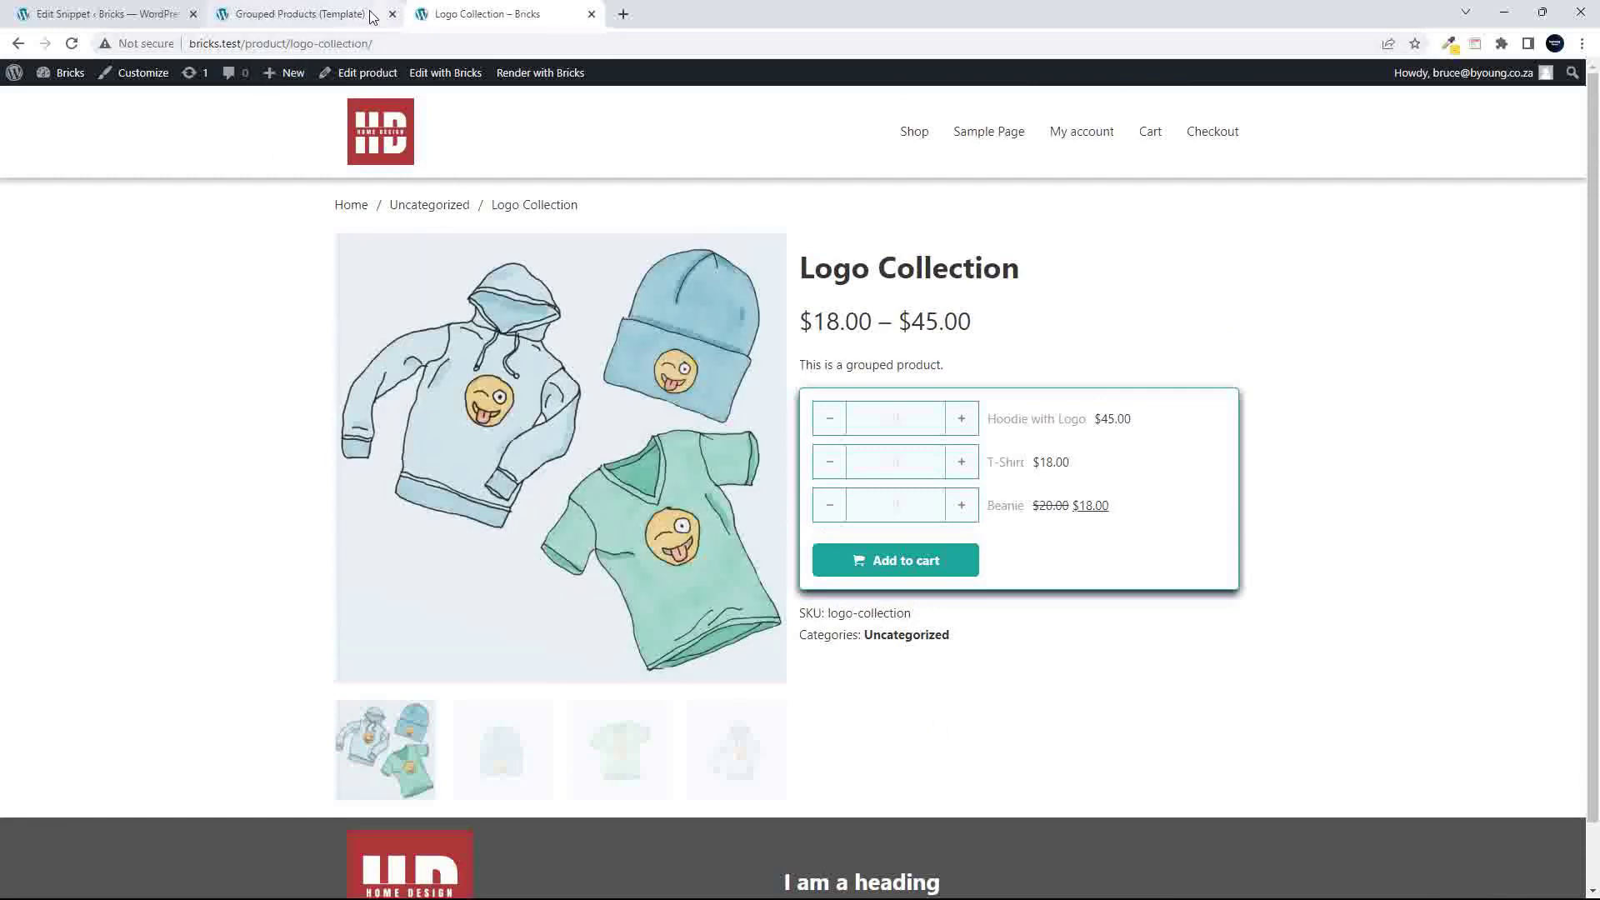
{"action": "left_click", "coordinate": [350, 75]}
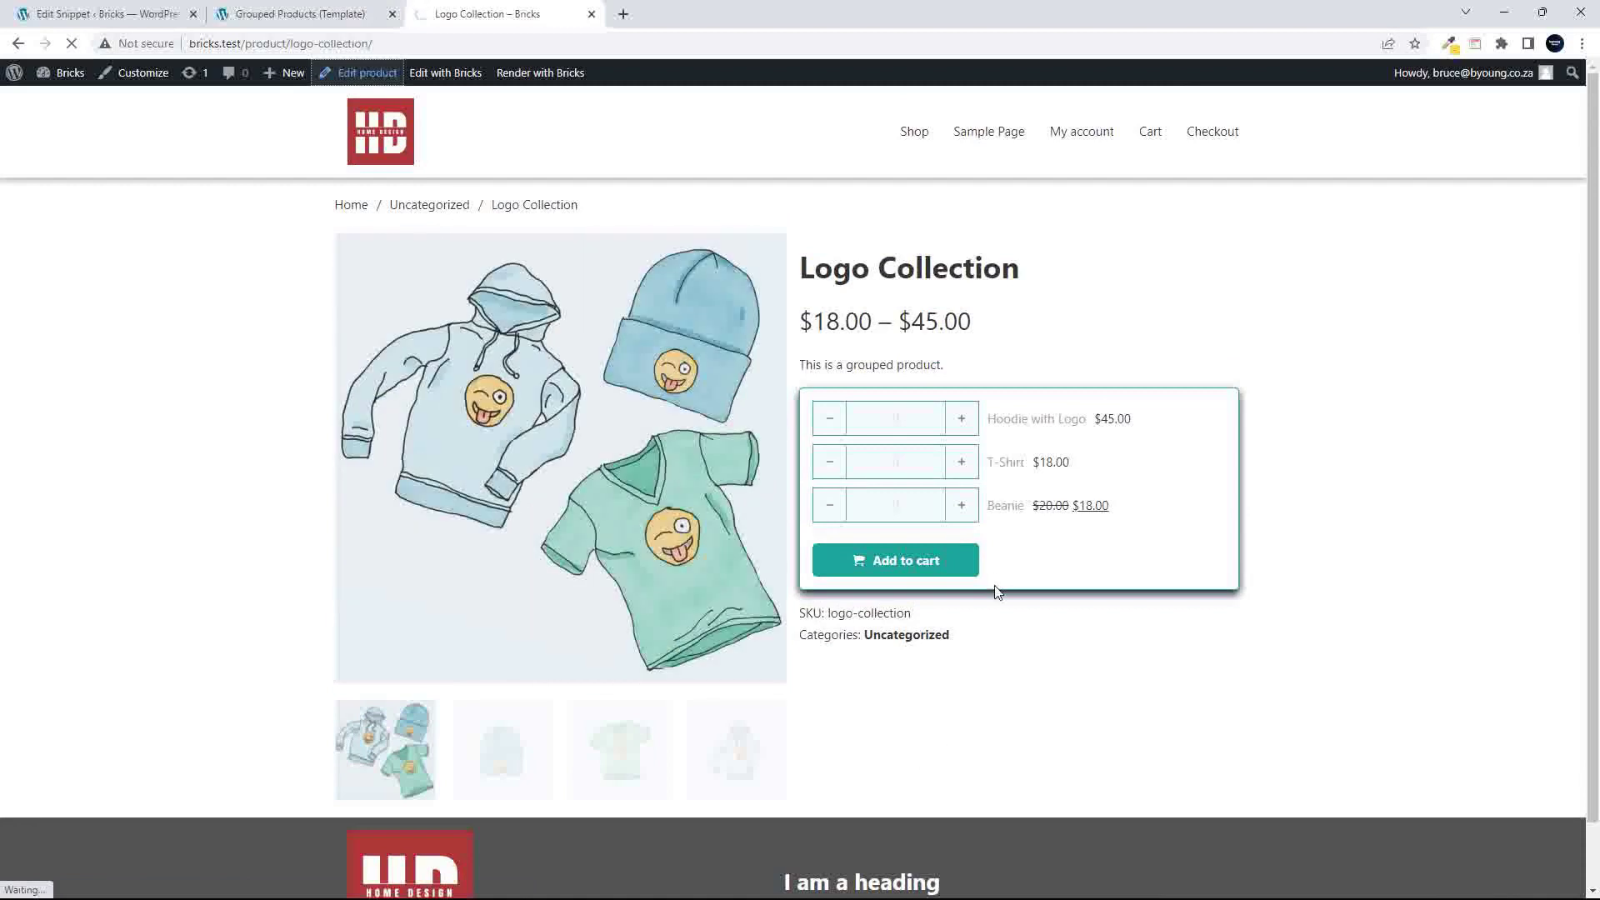
{"action": "scroll", "coordinate": [1291, 721], "scroll_direction": "down", "scroll_amount": 4}
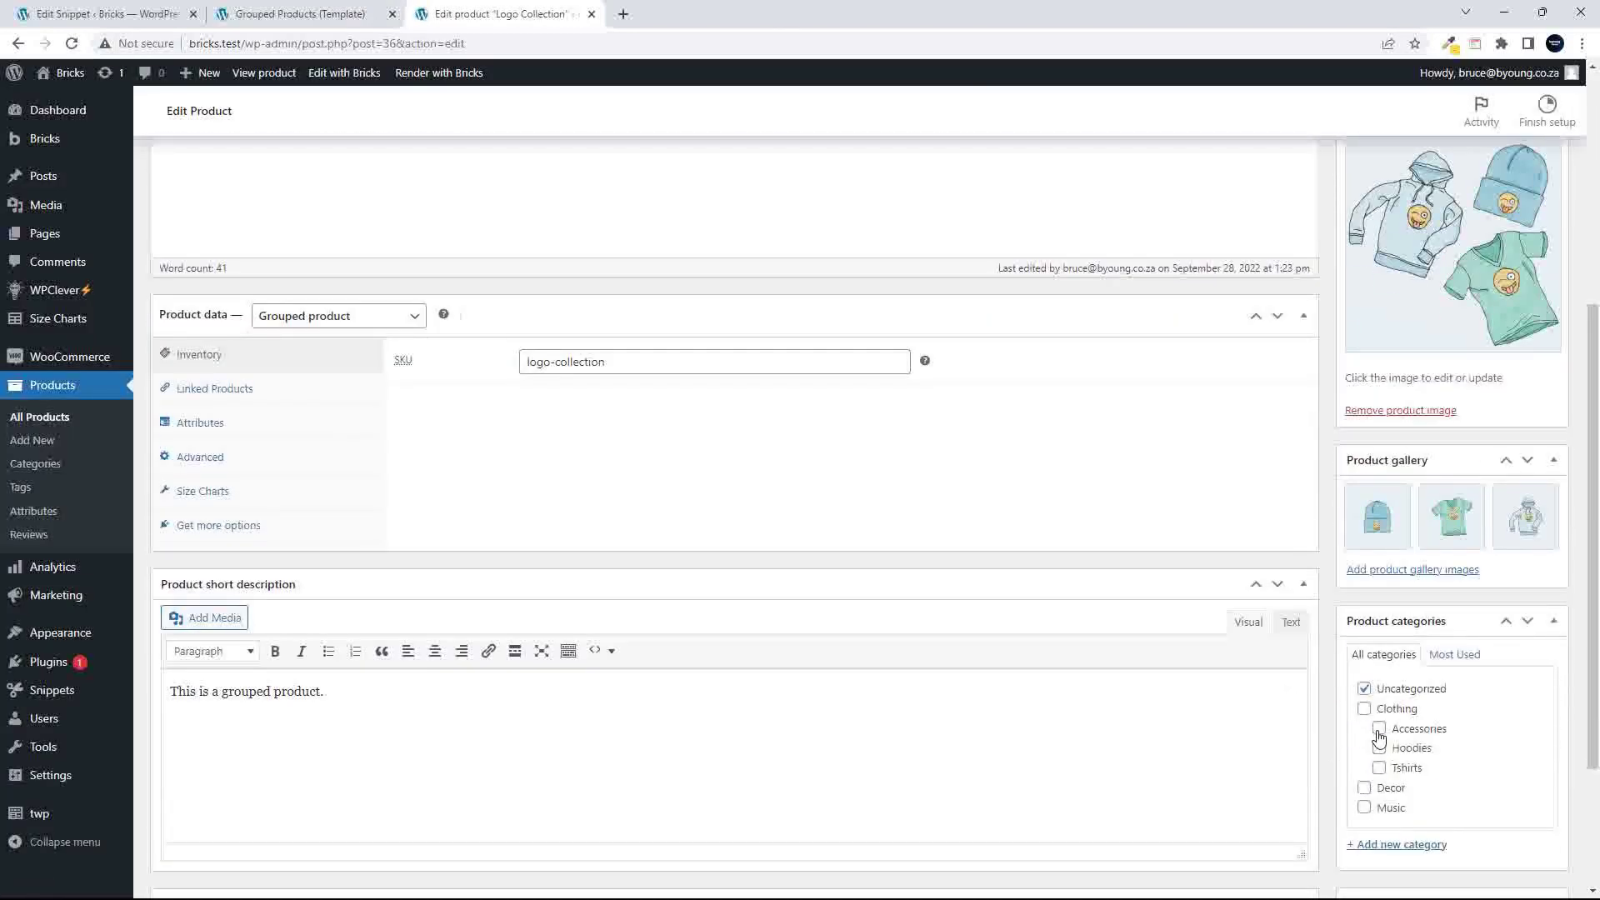
{"action": "left_click", "coordinate": [1379, 730]}
{"action": "left_click", "coordinate": [1363, 690]}
{"action": "scroll", "coordinate": [1303, 691], "scroll_direction": "up", "scroll_amount": 5}
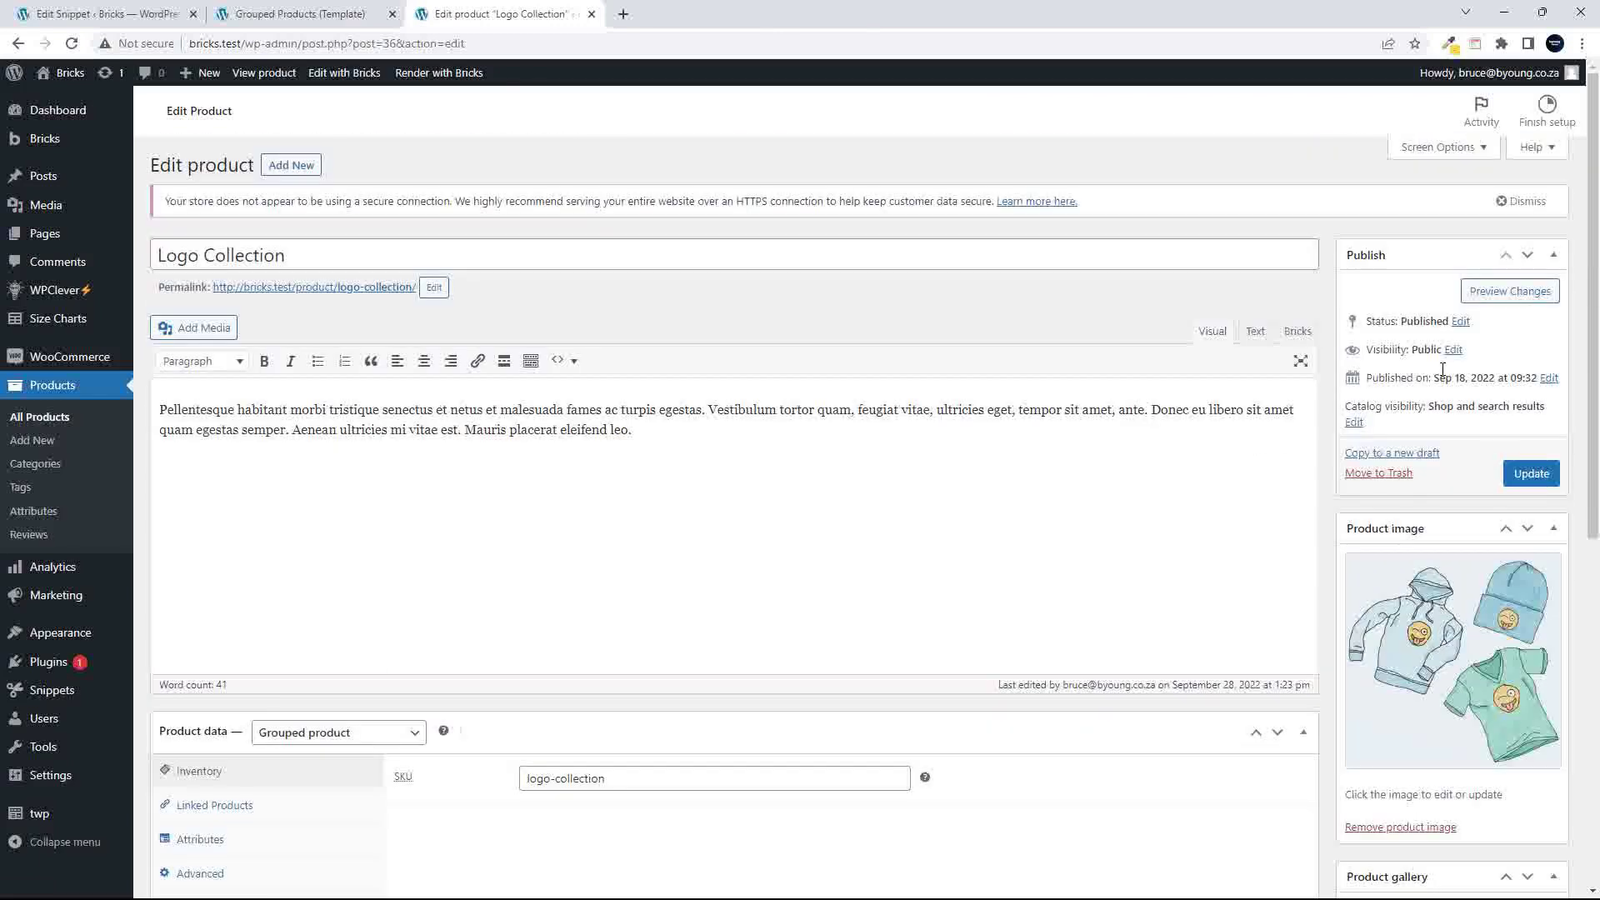
{"action": "left_click", "coordinate": [1544, 476]}
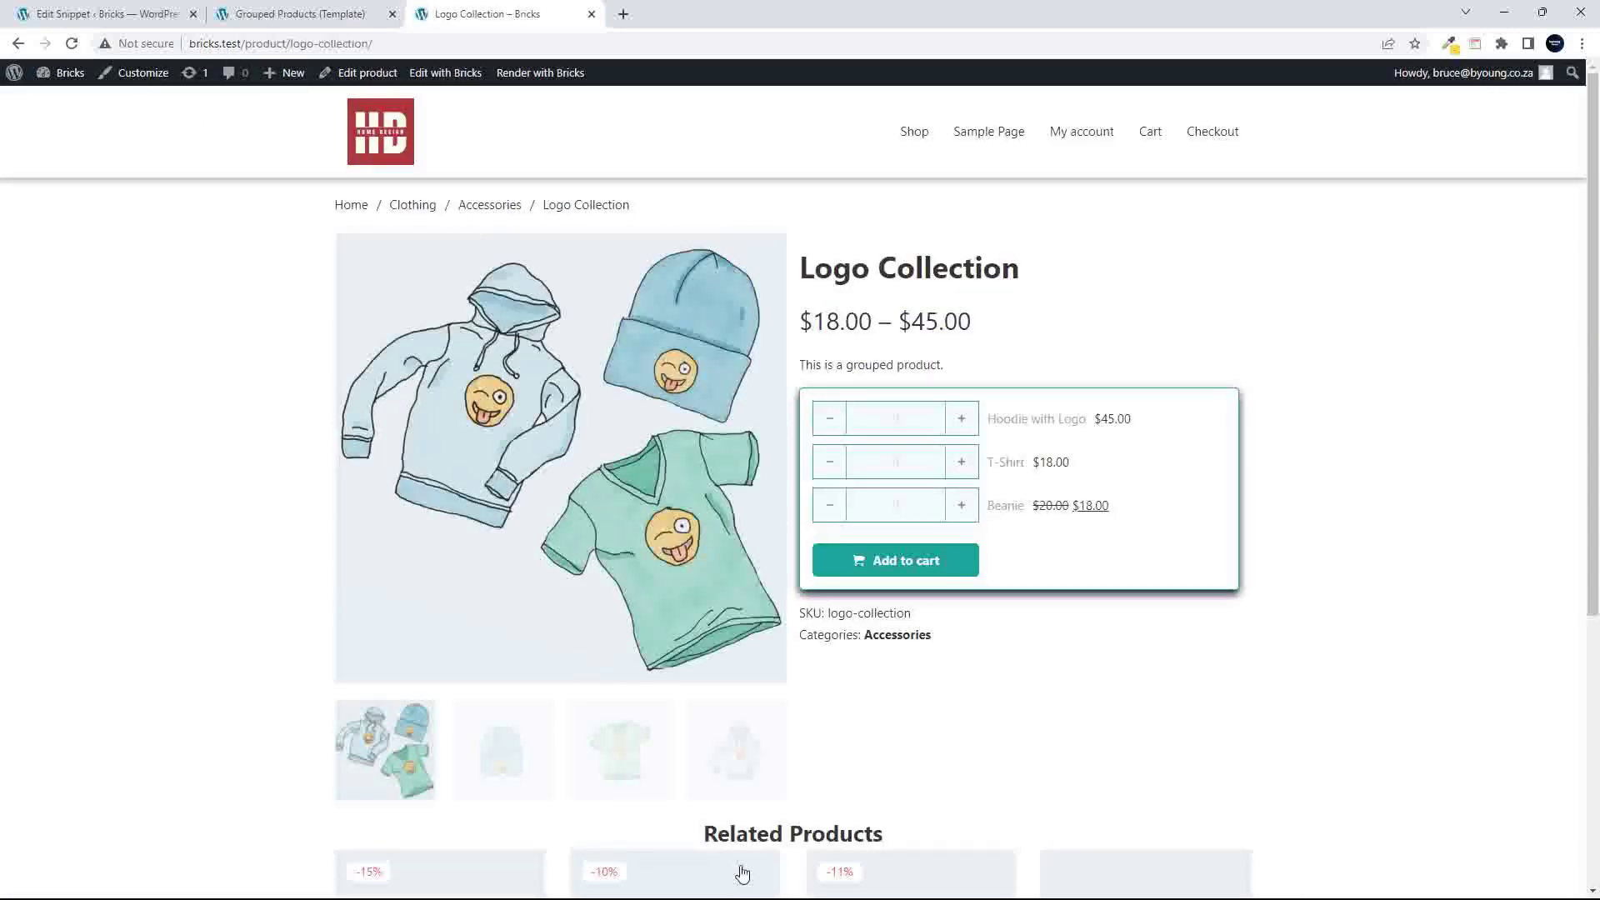
{"action": "scroll", "coordinate": [871, 798], "scroll_direction": "down", "scroll_amount": 5}
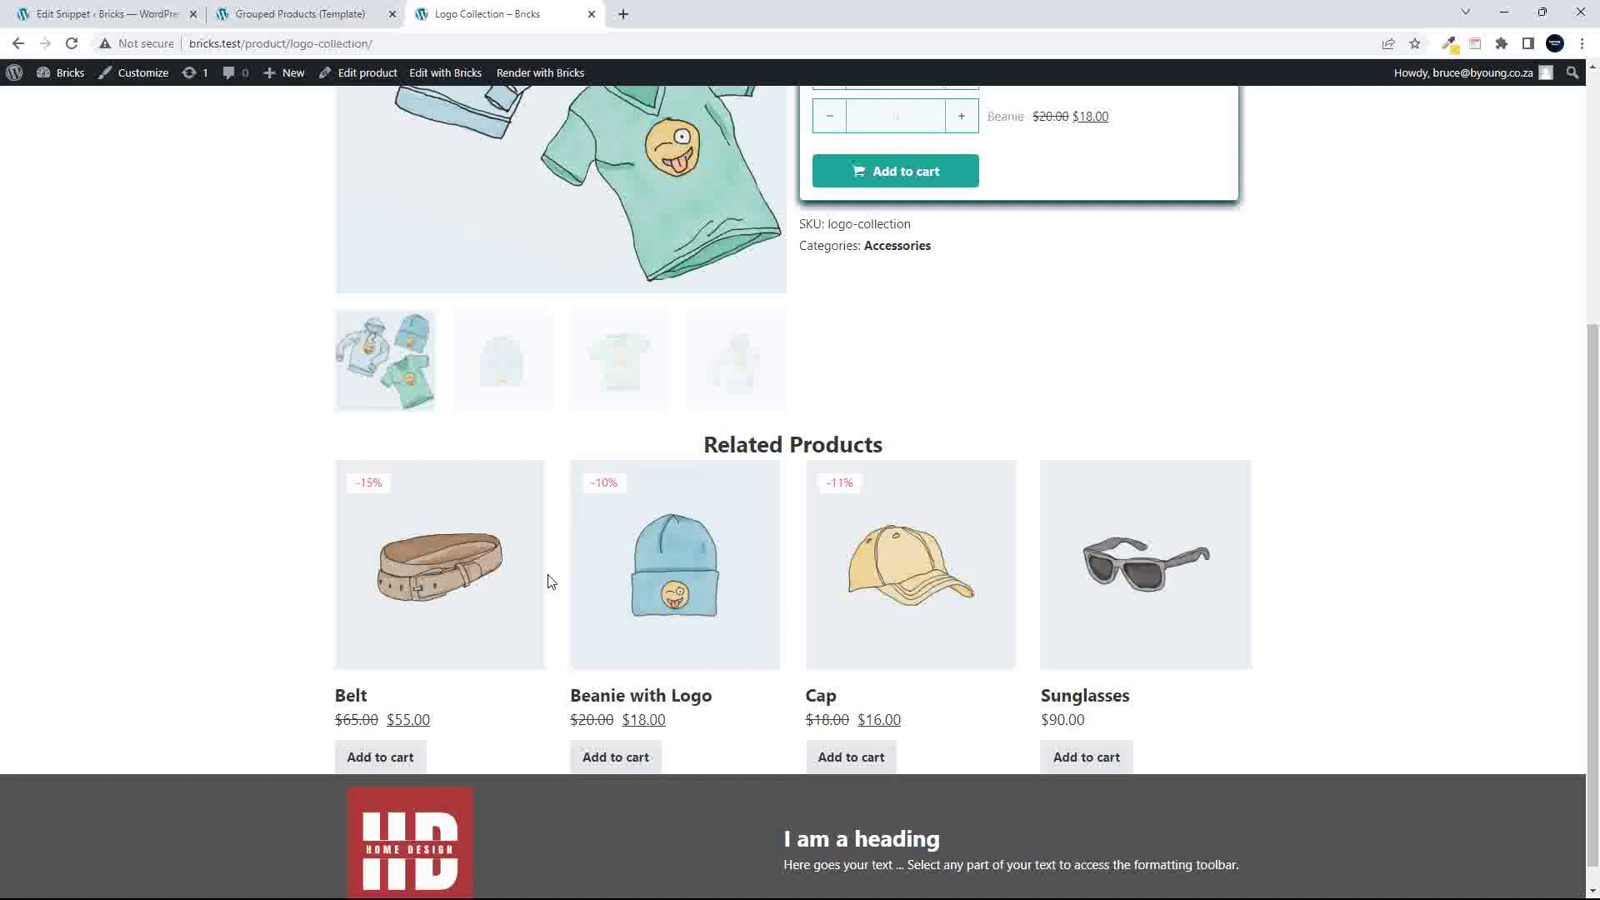
- Delete the render condition from the Related Products heading in the Grouped Products template, save it, and reload the product page
{"action": "left_click", "coordinate": [308, 14]}
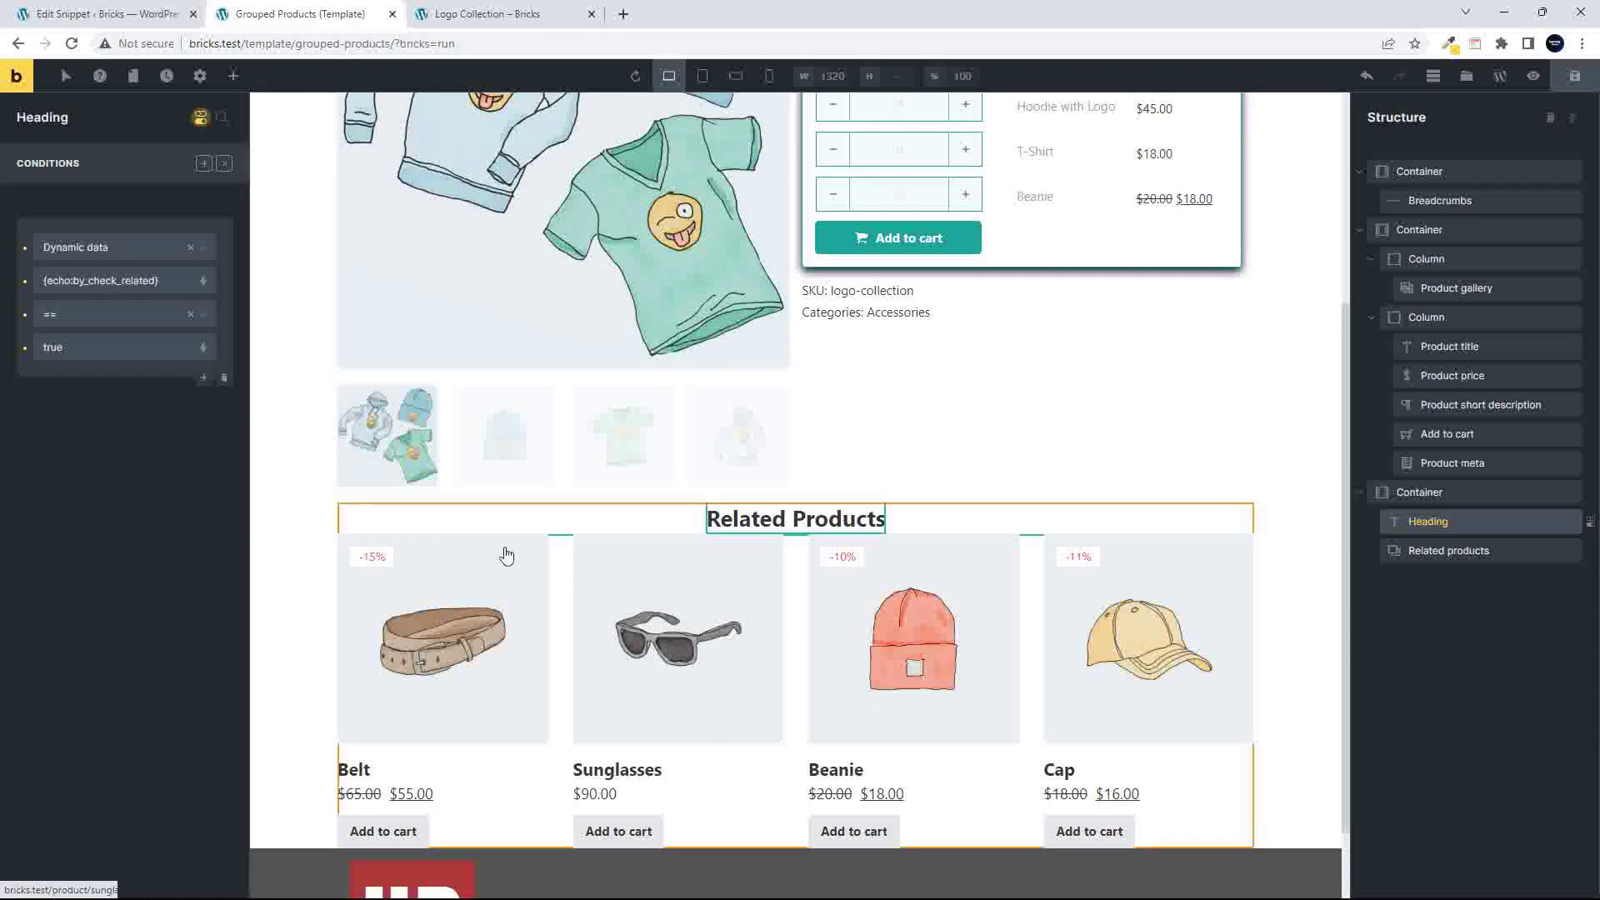
{"action": "left_click", "coordinate": [1477, 520]}
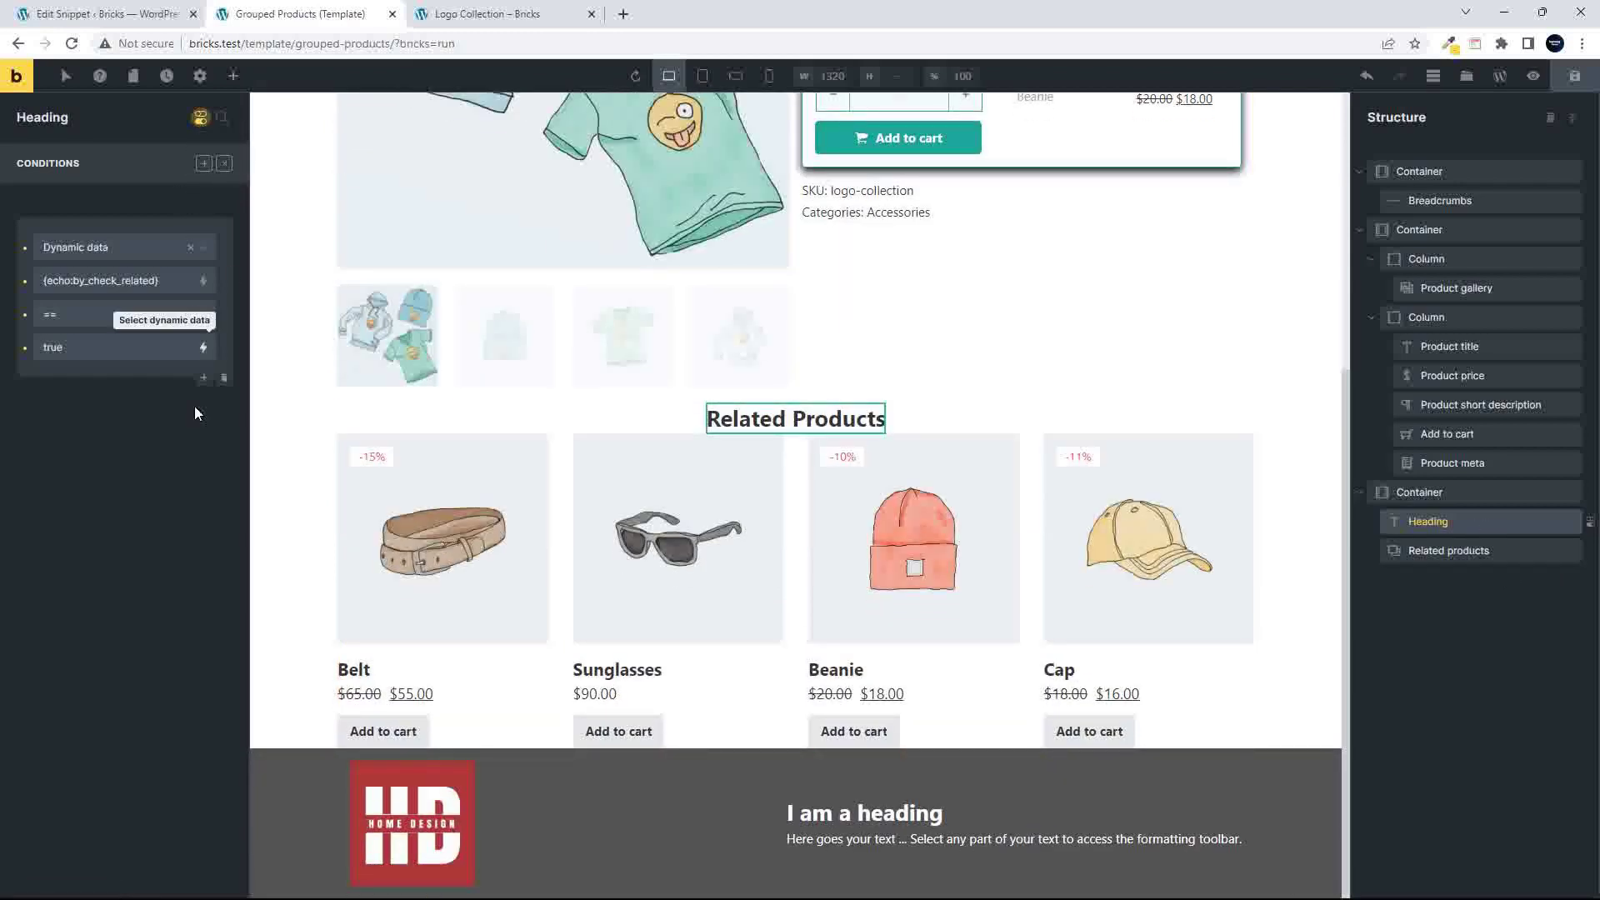
{"action": "left_click", "coordinate": [224, 378]}
{"action": "key", "text": "ctrl+s"}
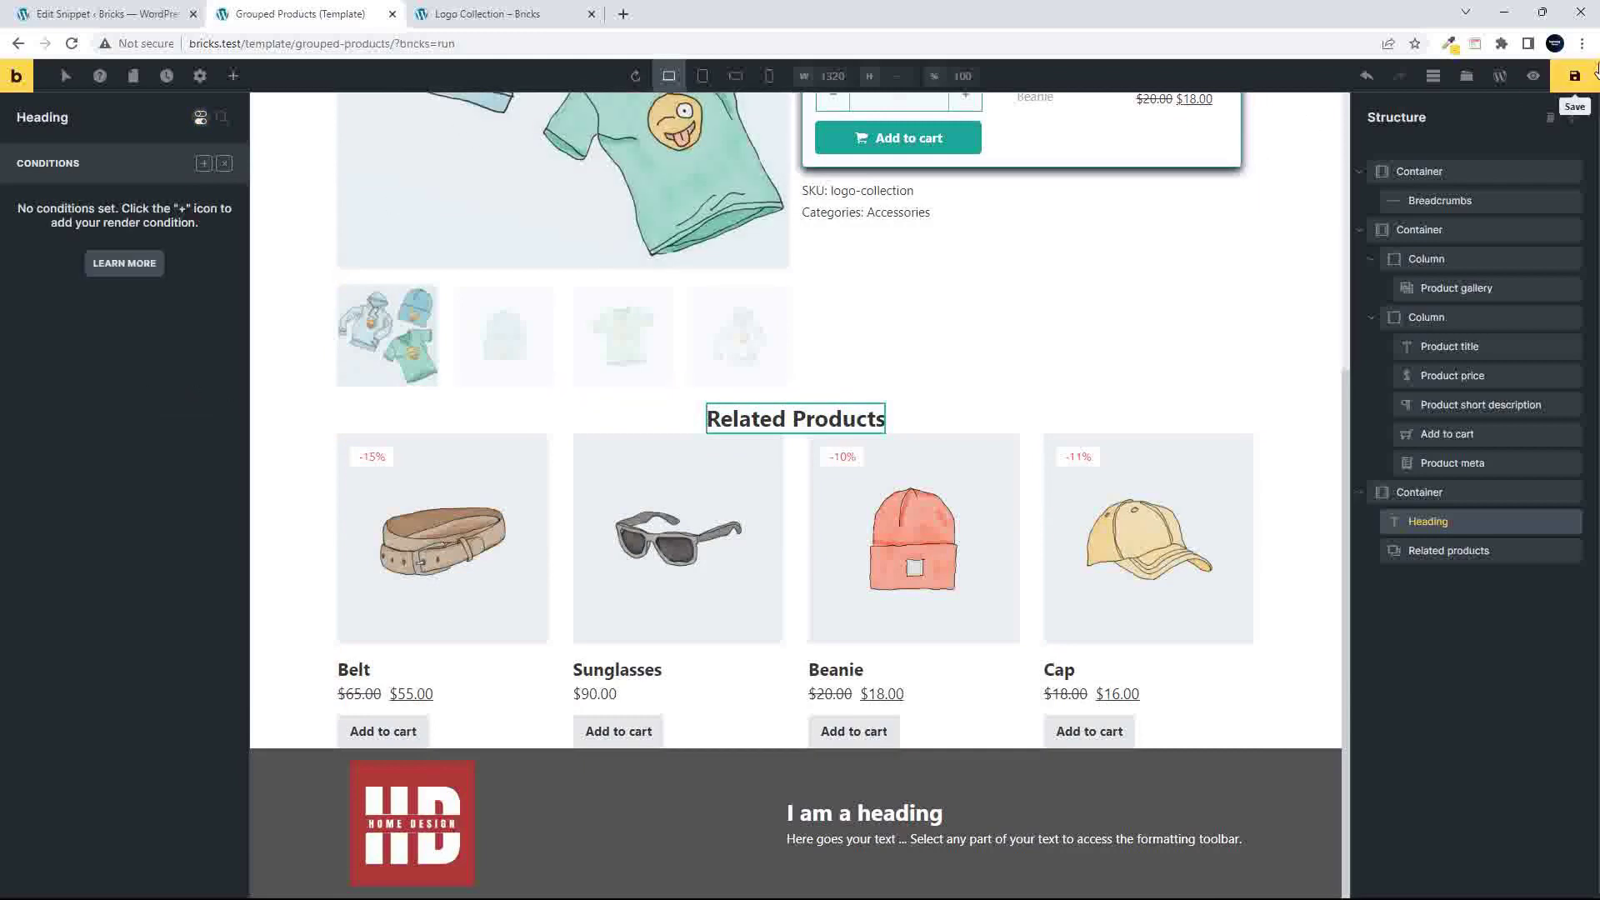
{"action": "left_click", "coordinate": [503, 18]}
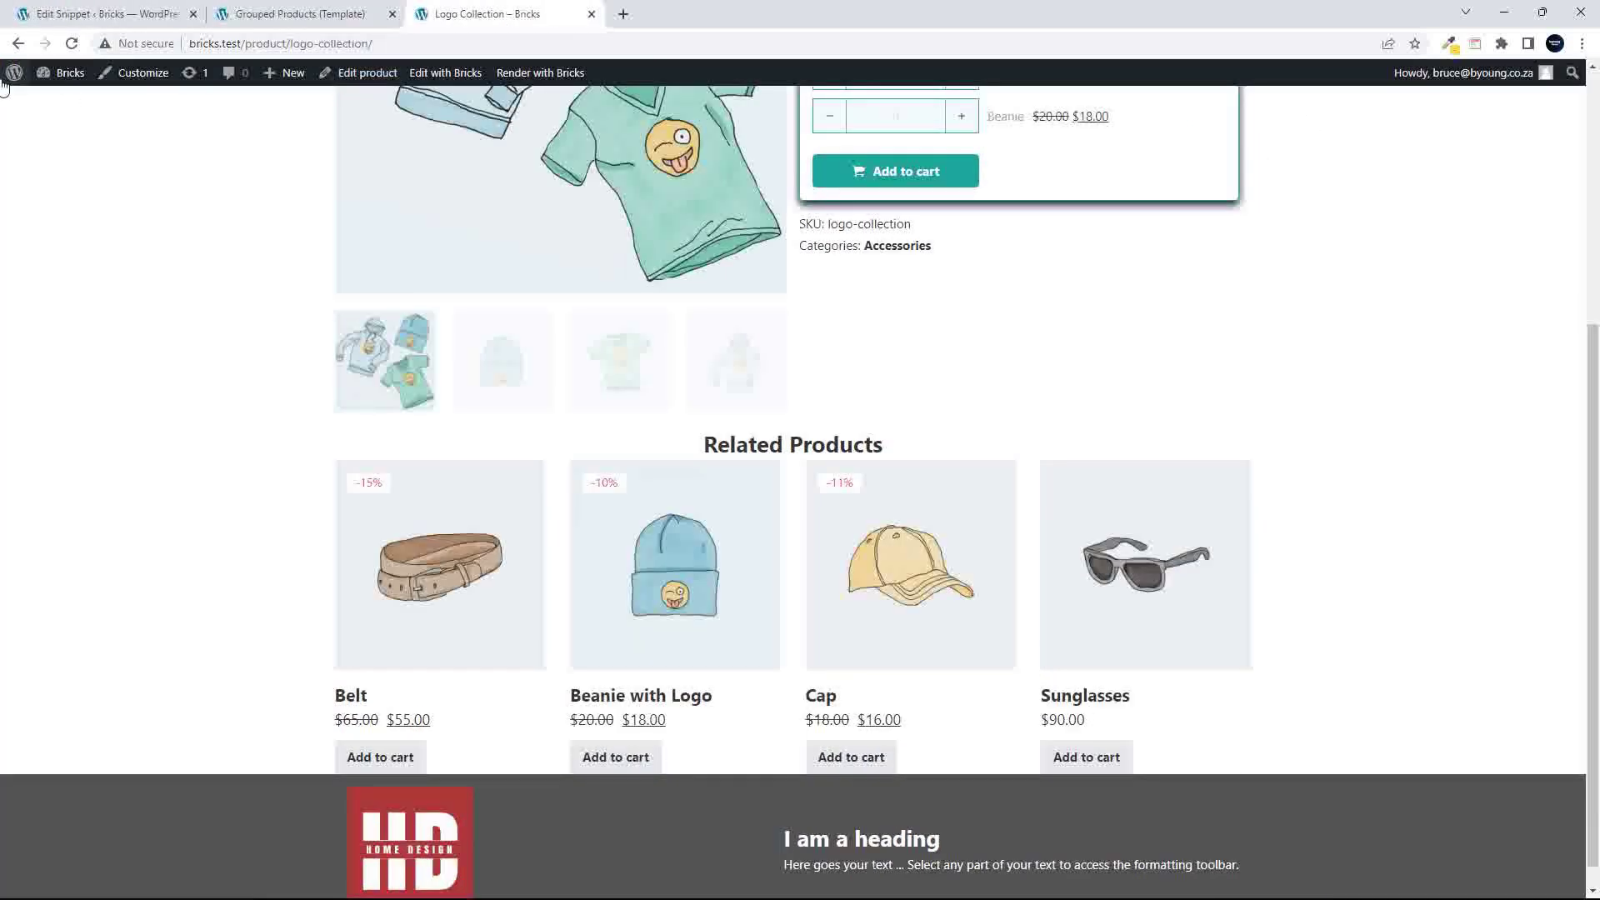
{"action": "left_click", "coordinate": [72, 44]}
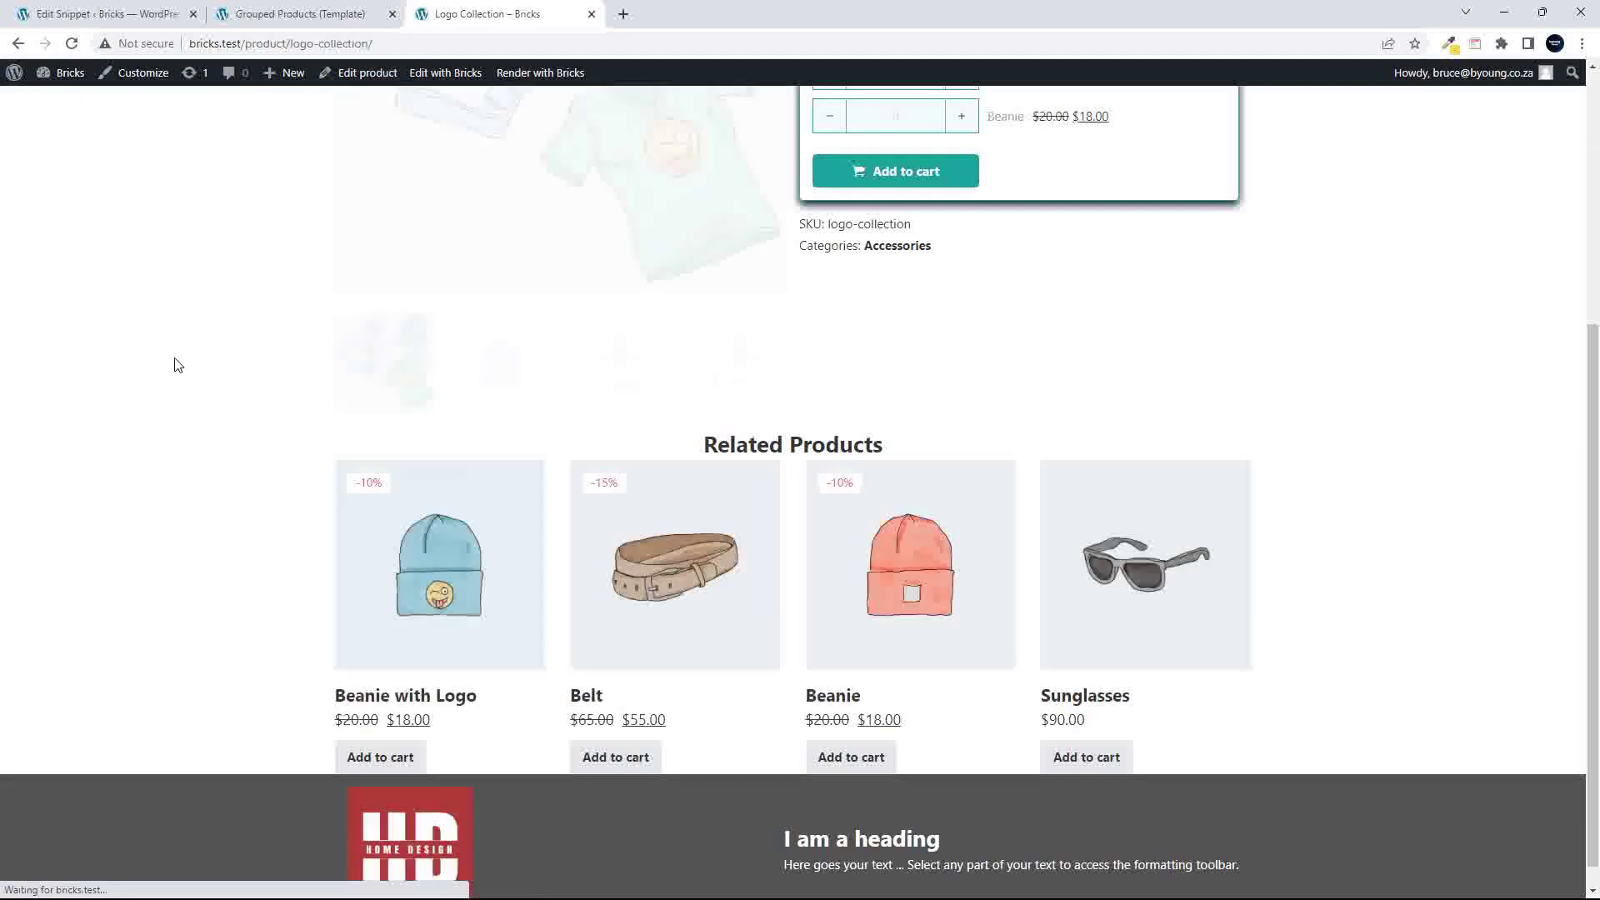
- Change the Logo Collection product's category from Accessories to Clothing, update it, and check the Related Products heading on its page
{"action": "scroll", "coordinate": [775, 504], "scroll_direction": "up", "scroll_amount": 5}
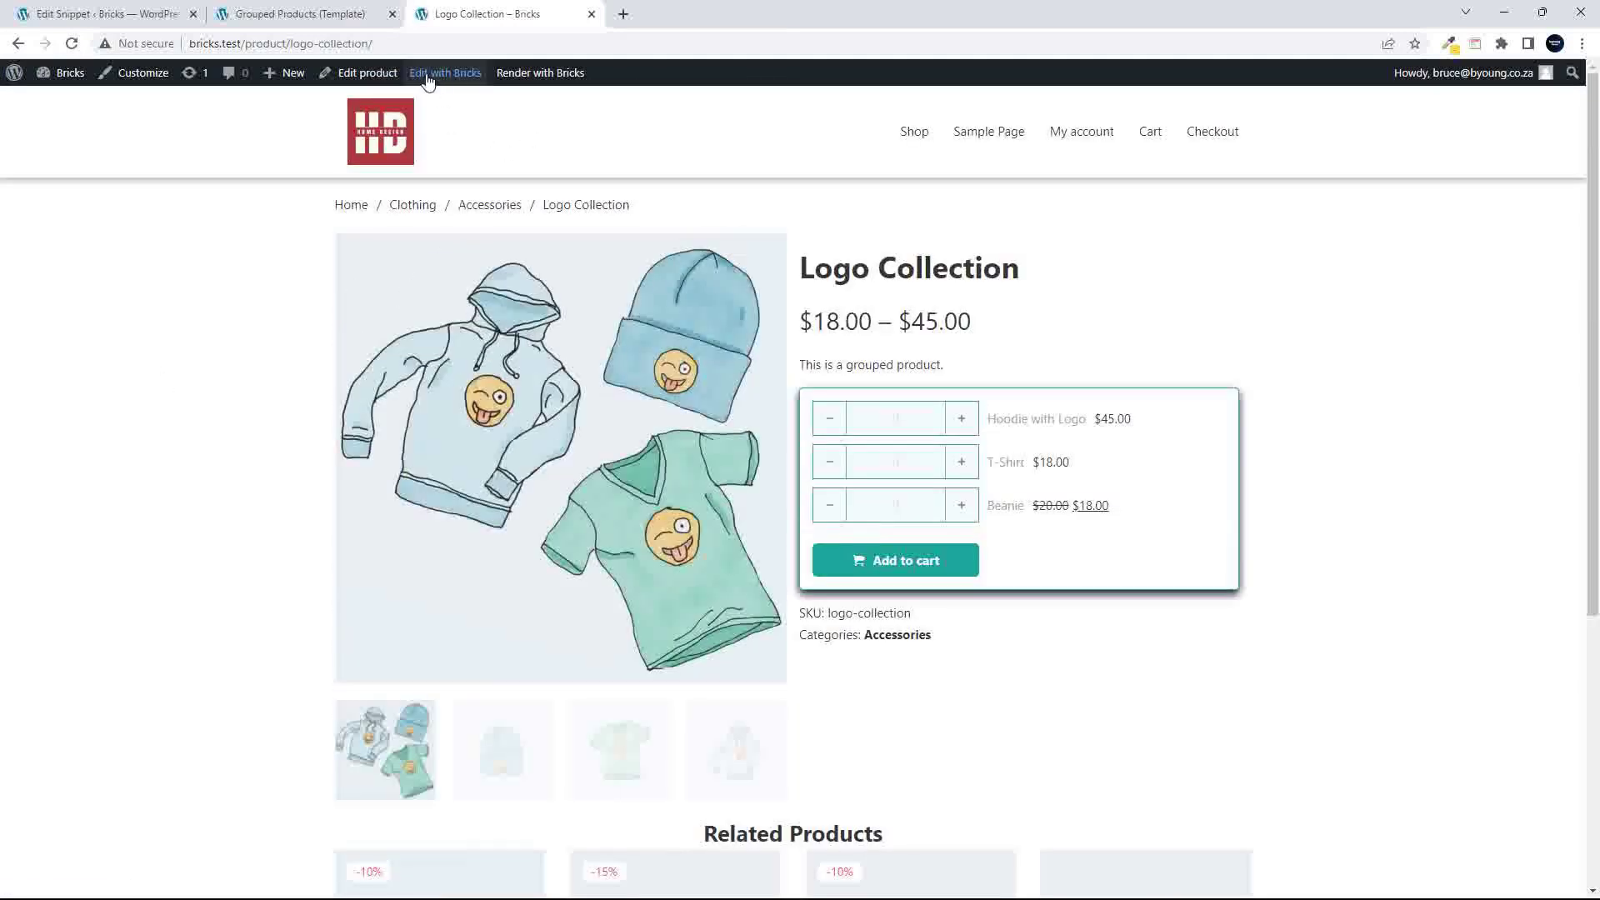
{"action": "left_click", "coordinate": [367, 74]}
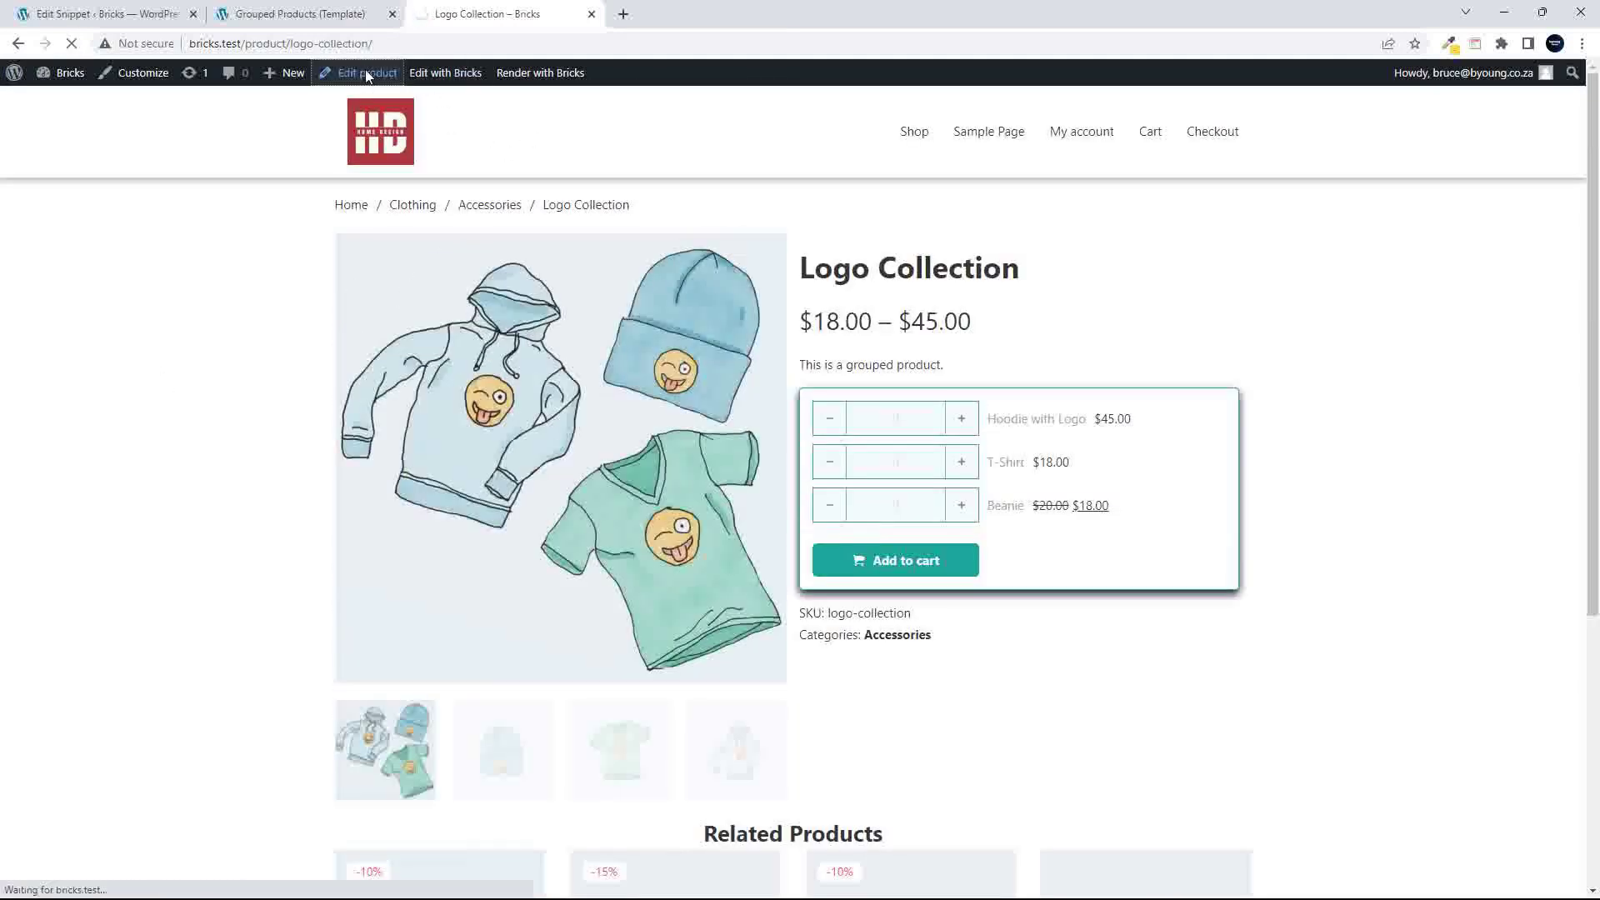
{"action": "scroll", "coordinate": [1458, 733], "scroll_direction": "down", "scroll_amount": 5}
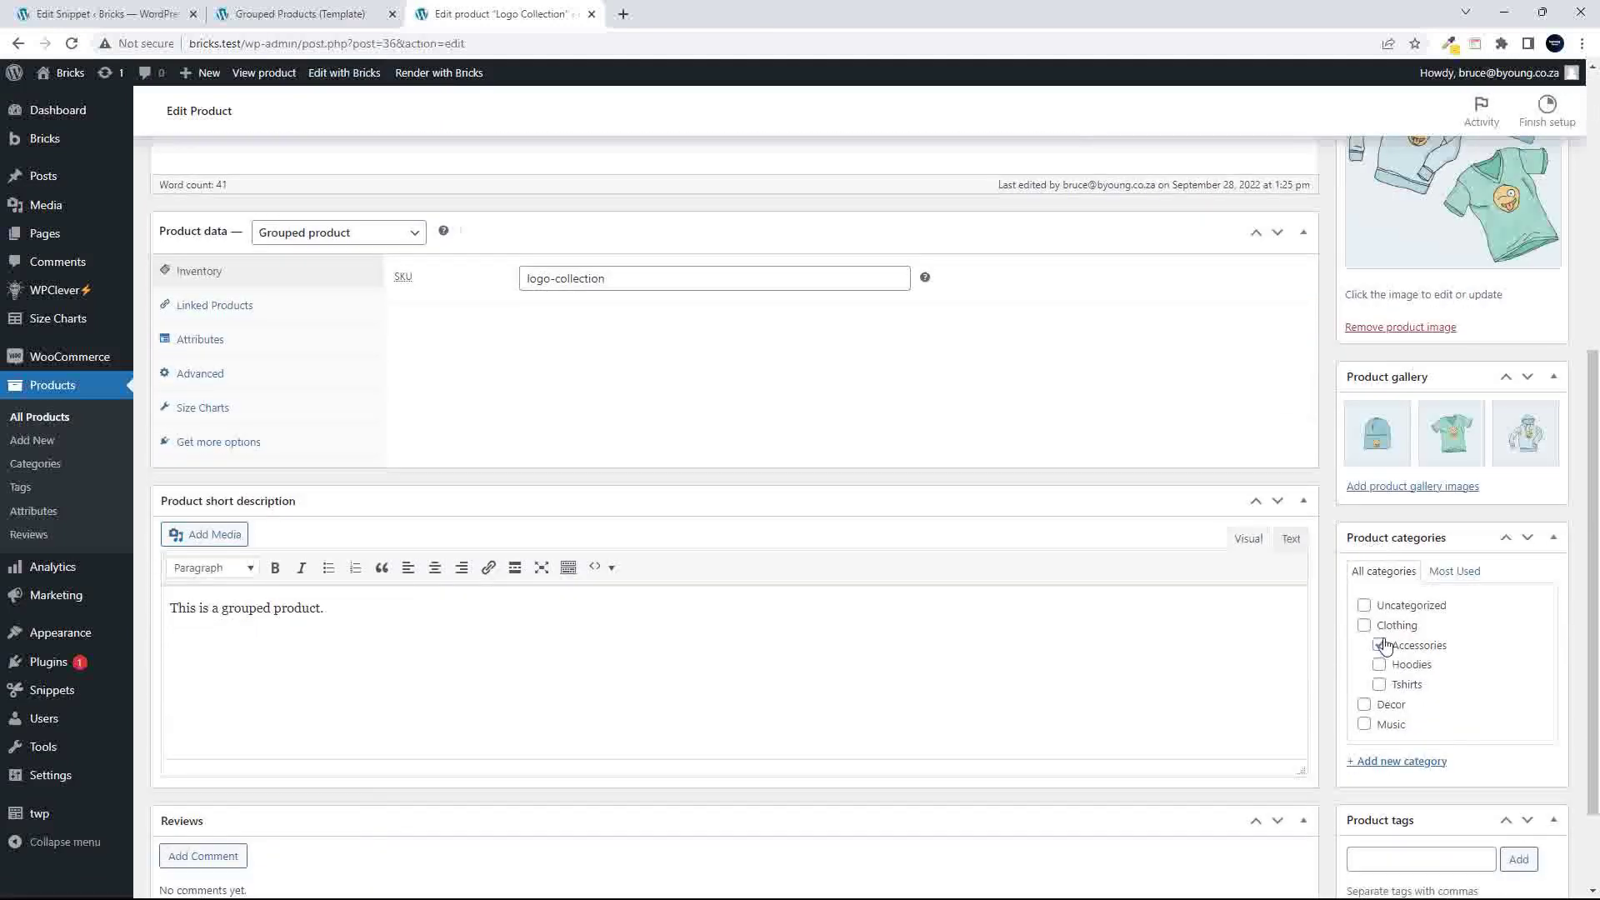
{"action": "scroll", "coordinate": [1450, 667], "scroll_direction": "up", "scroll_amount": 5}
{"action": "left_click", "coordinate": [1531, 474]}
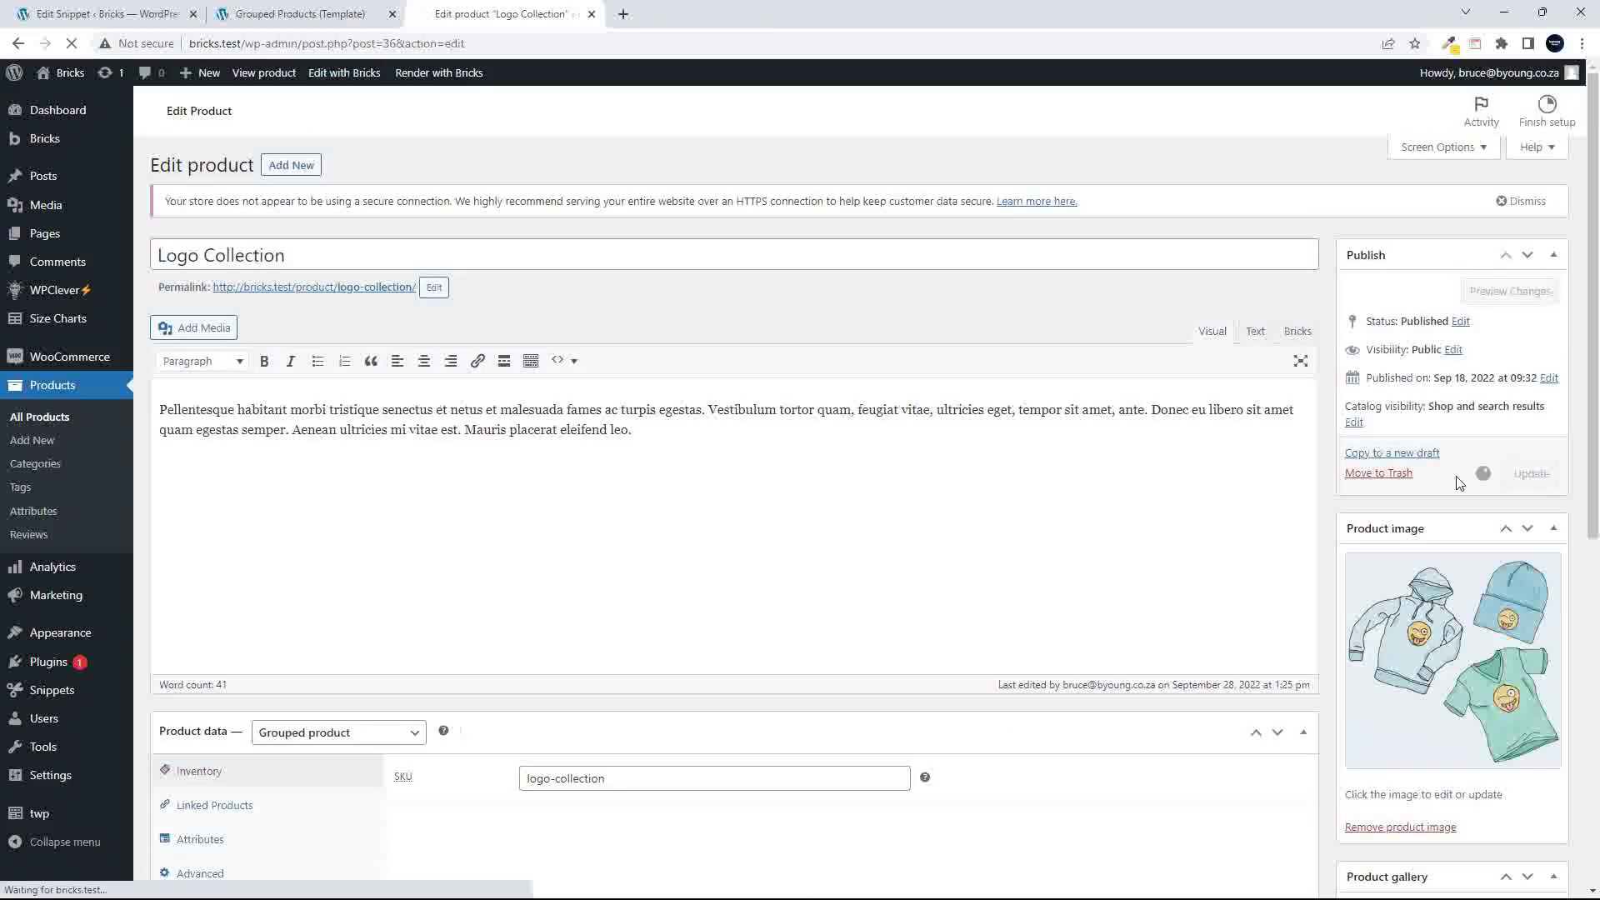
{"action": "left_click", "coordinate": [264, 74]}
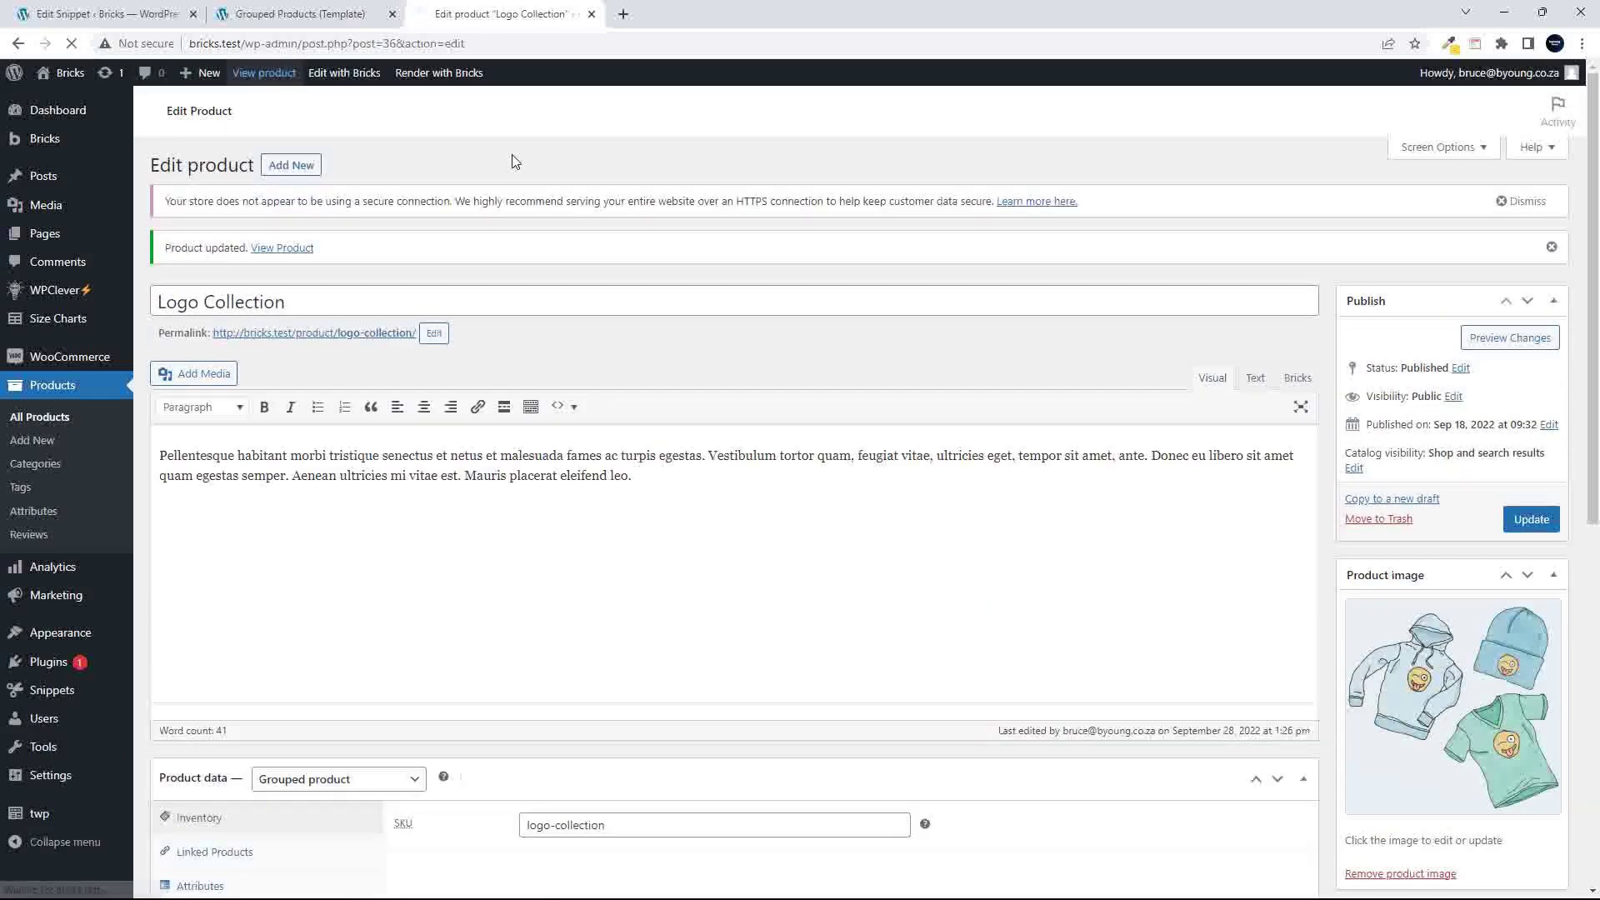
{"action": "scroll", "coordinate": [843, 422], "scroll_direction": "down", "scroll_amount": 1}
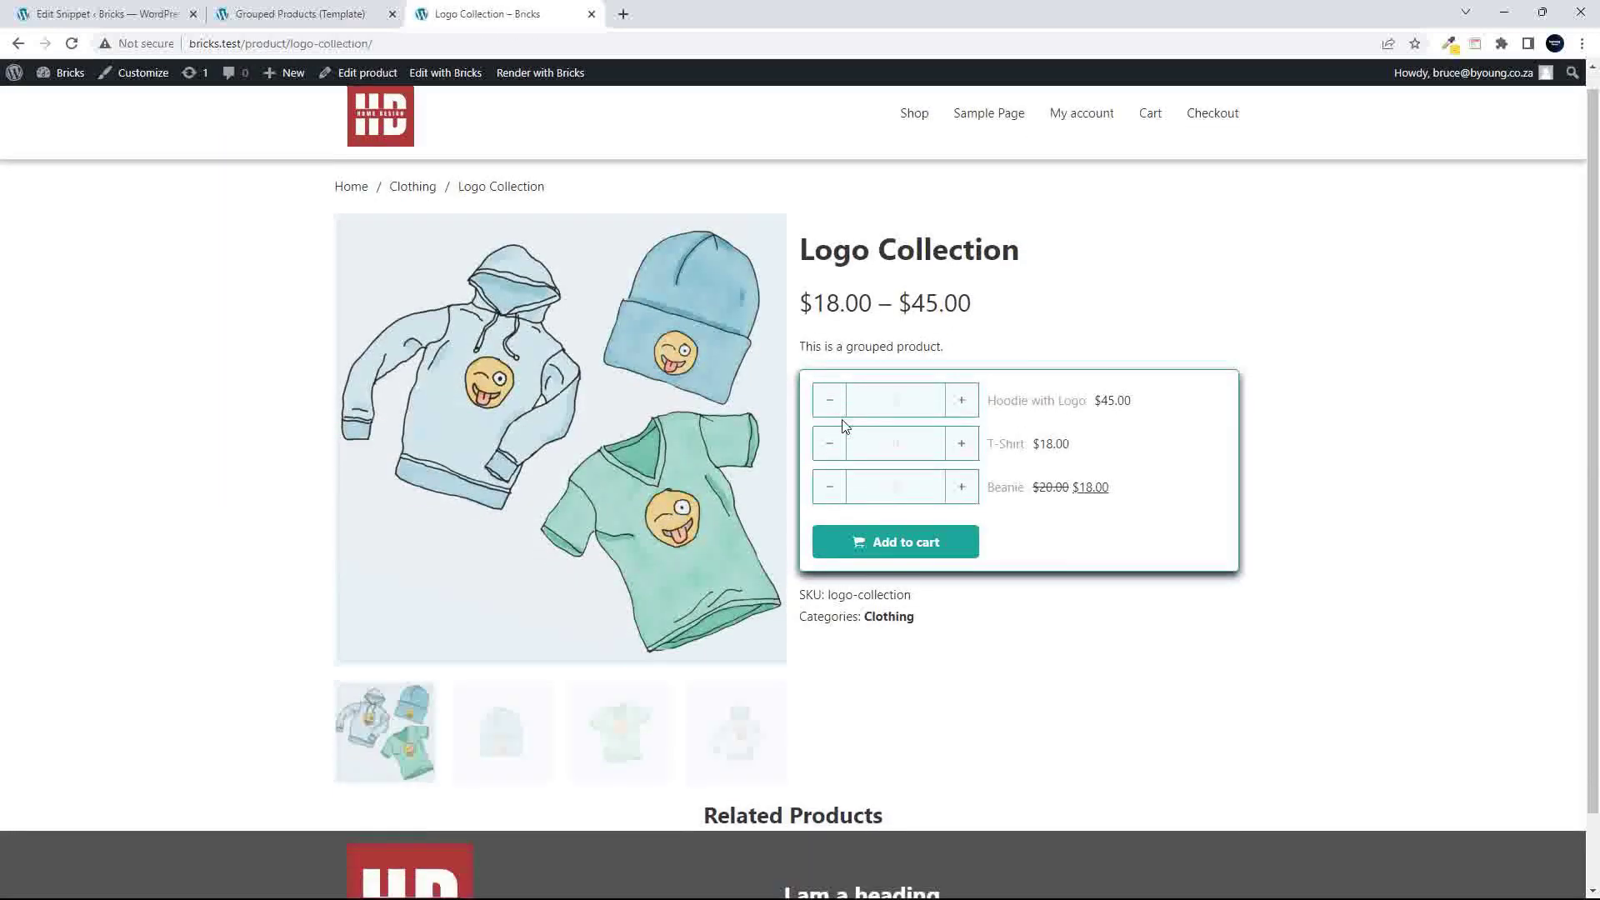
{"action": "left_click_drag", "start_coordinate": [719, 737], "coordinate": [813, 738]}
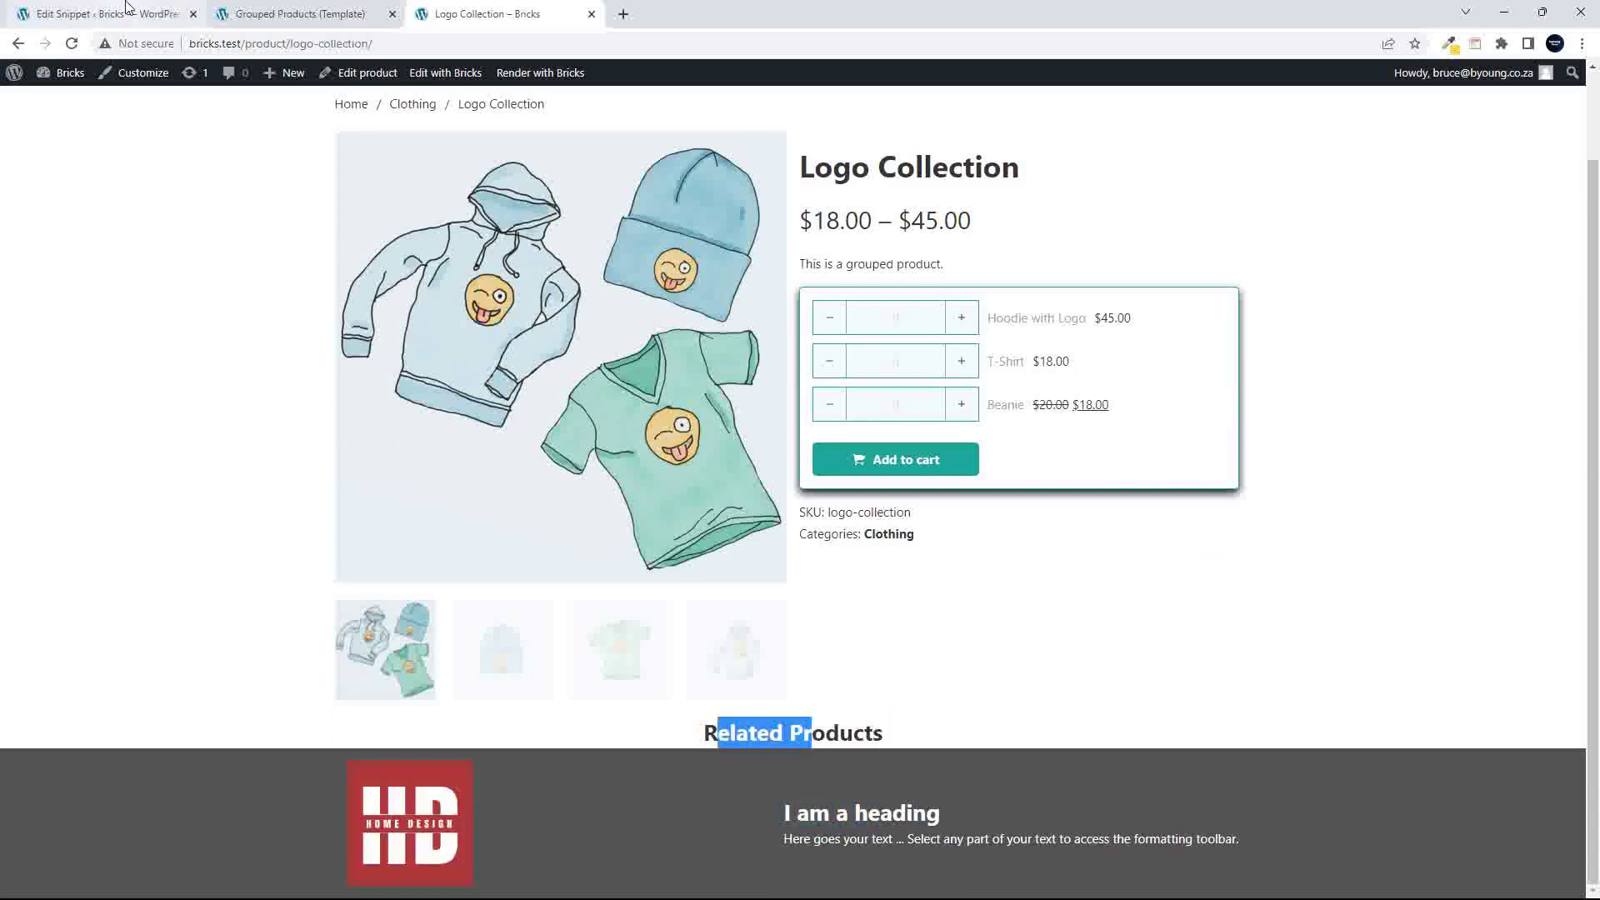
- Give the template container holding the related products a teal #1da69a background, save, and reload the product page to check it
{"action": "left_click", "coordinate": [291, 16]}
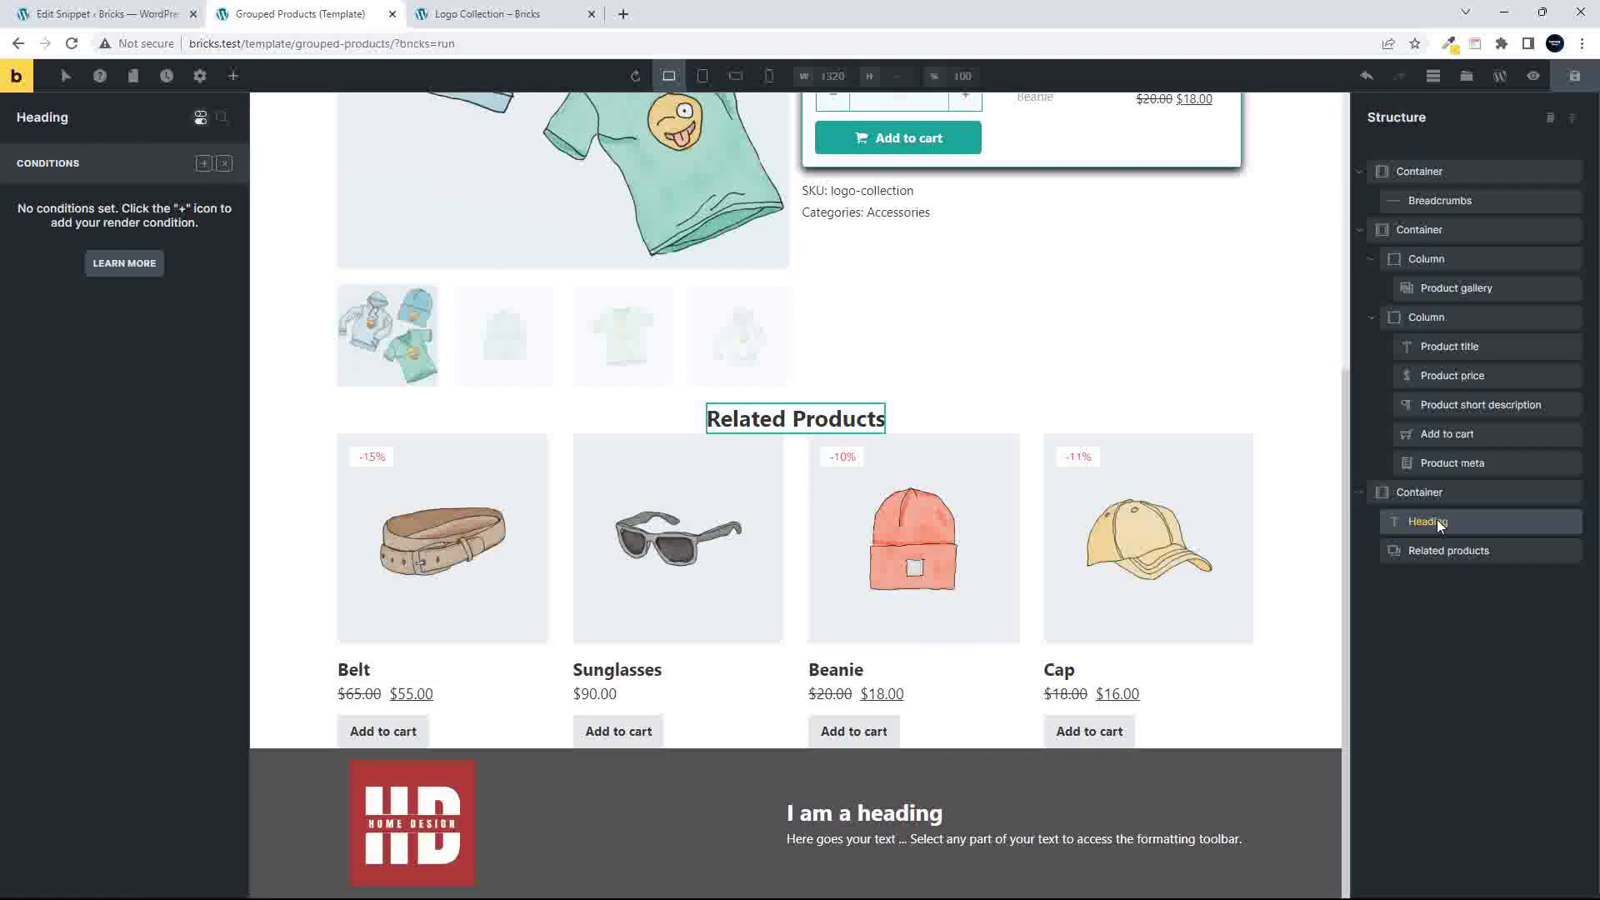
{"action": "left_click", "coordinate": [1429, 494]}
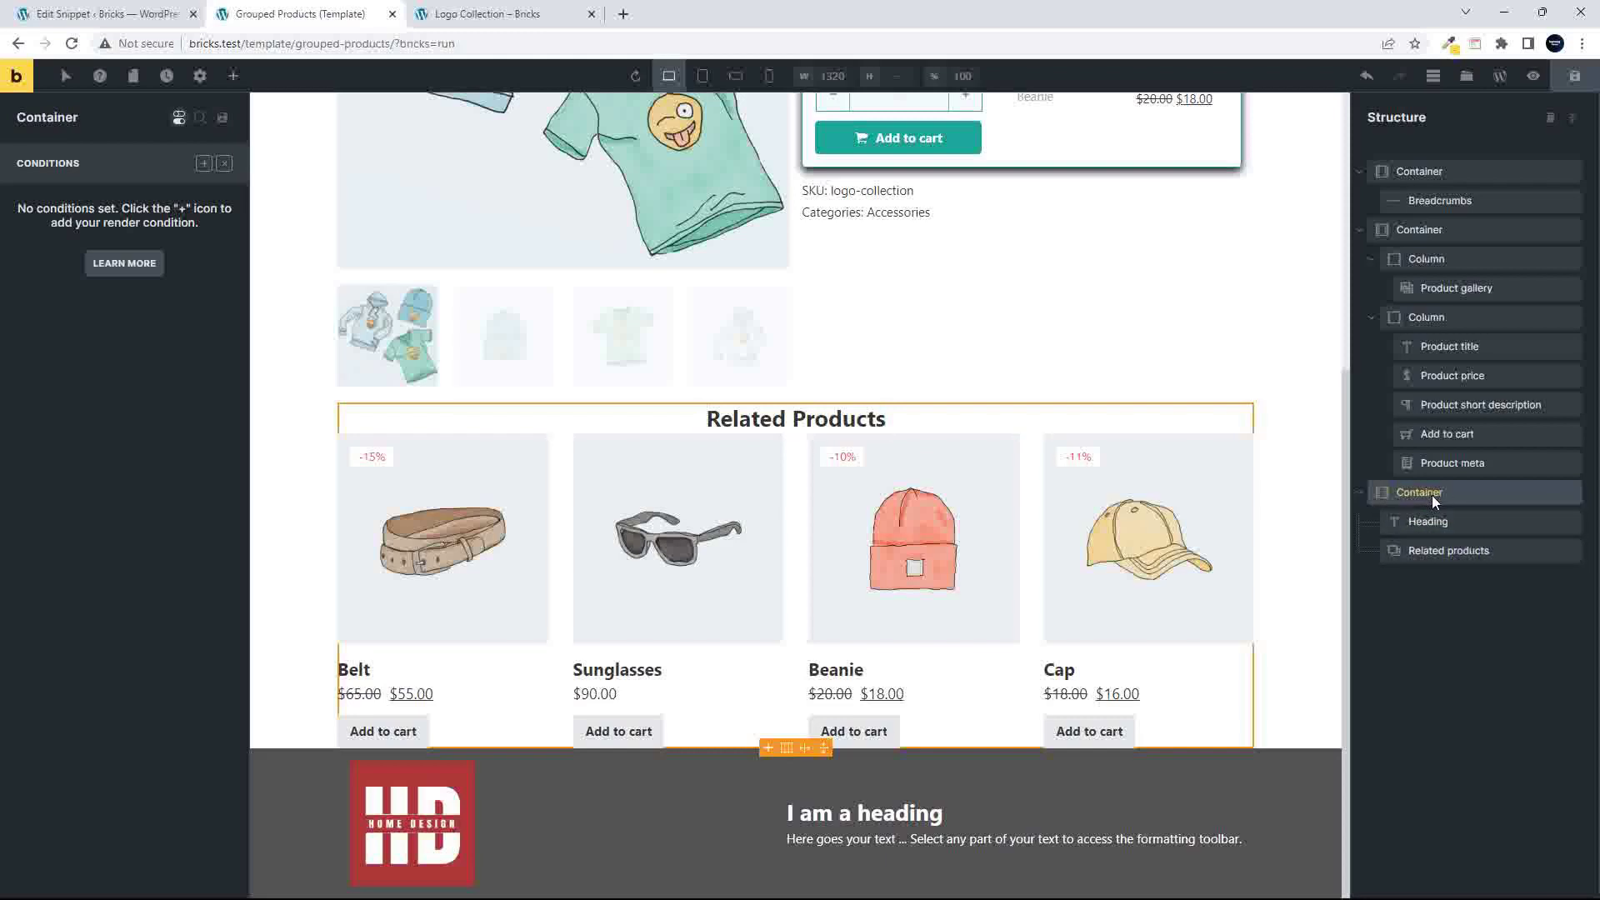
{"action": "left_click", "coordinate": [224, 164]}
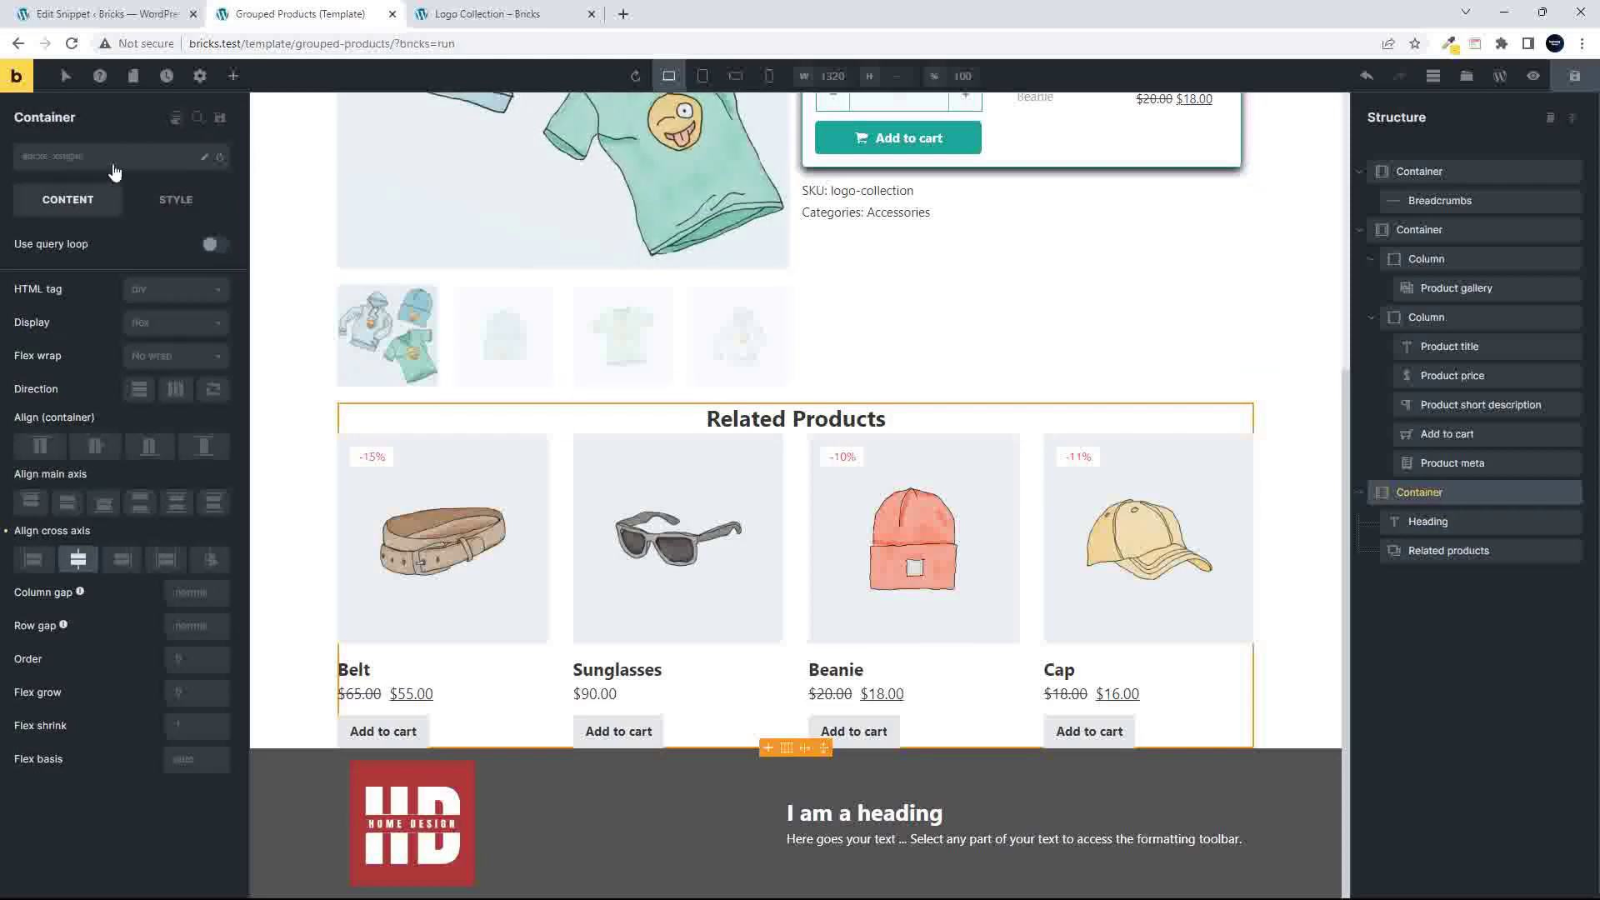
{"action": "left_click", "coordinate": [179, 207]}
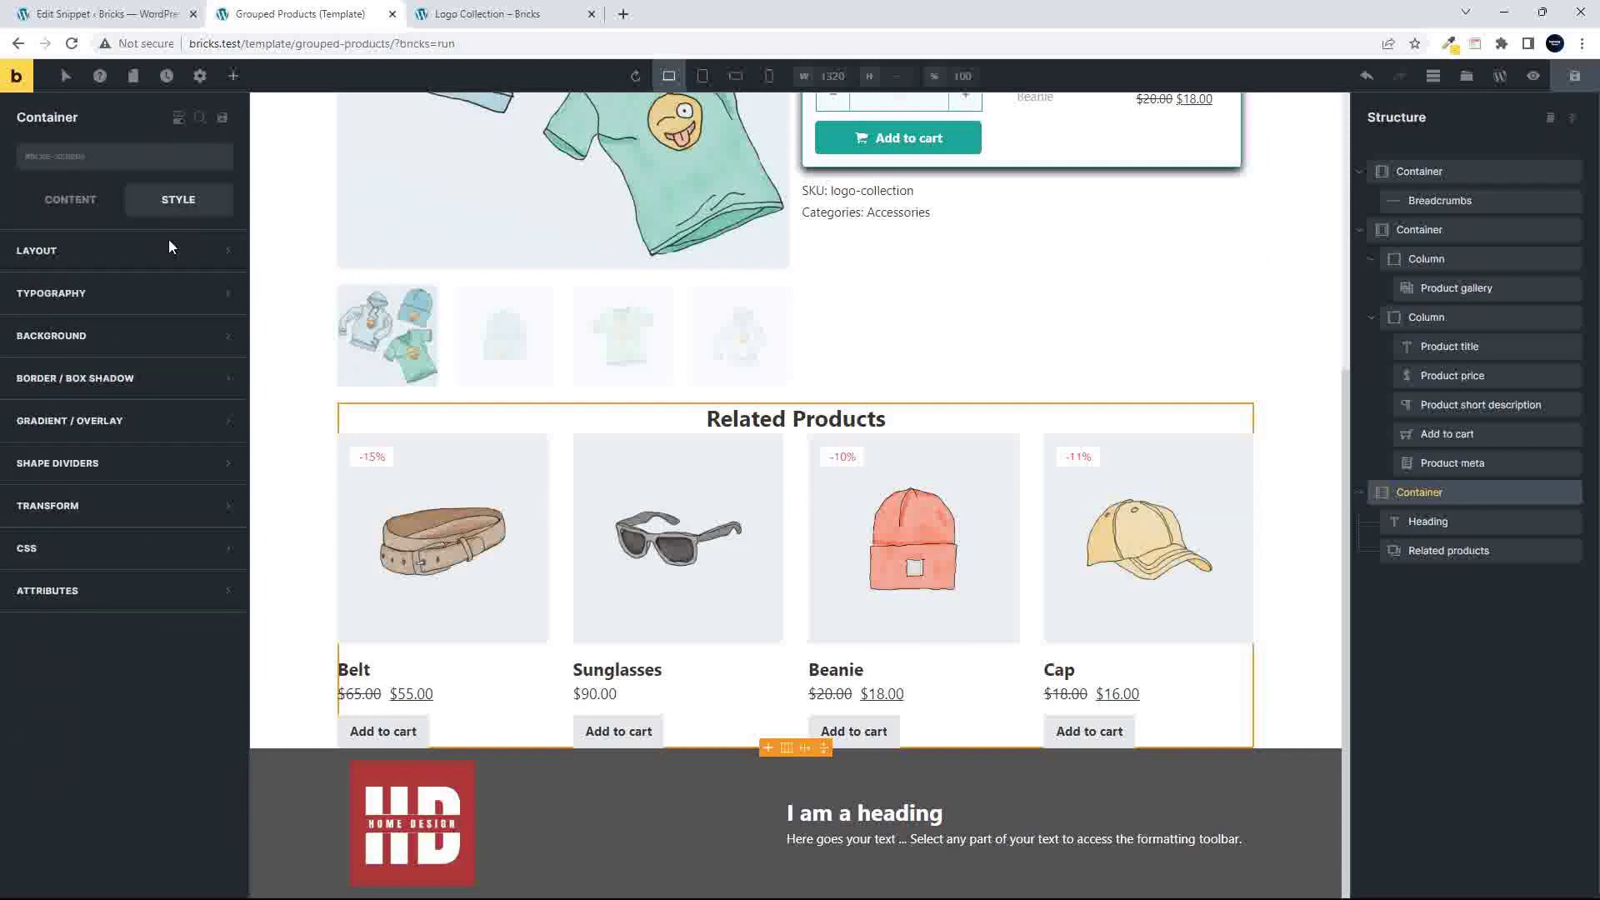
{"action": "left_click", "coordinate": [102, 250]}
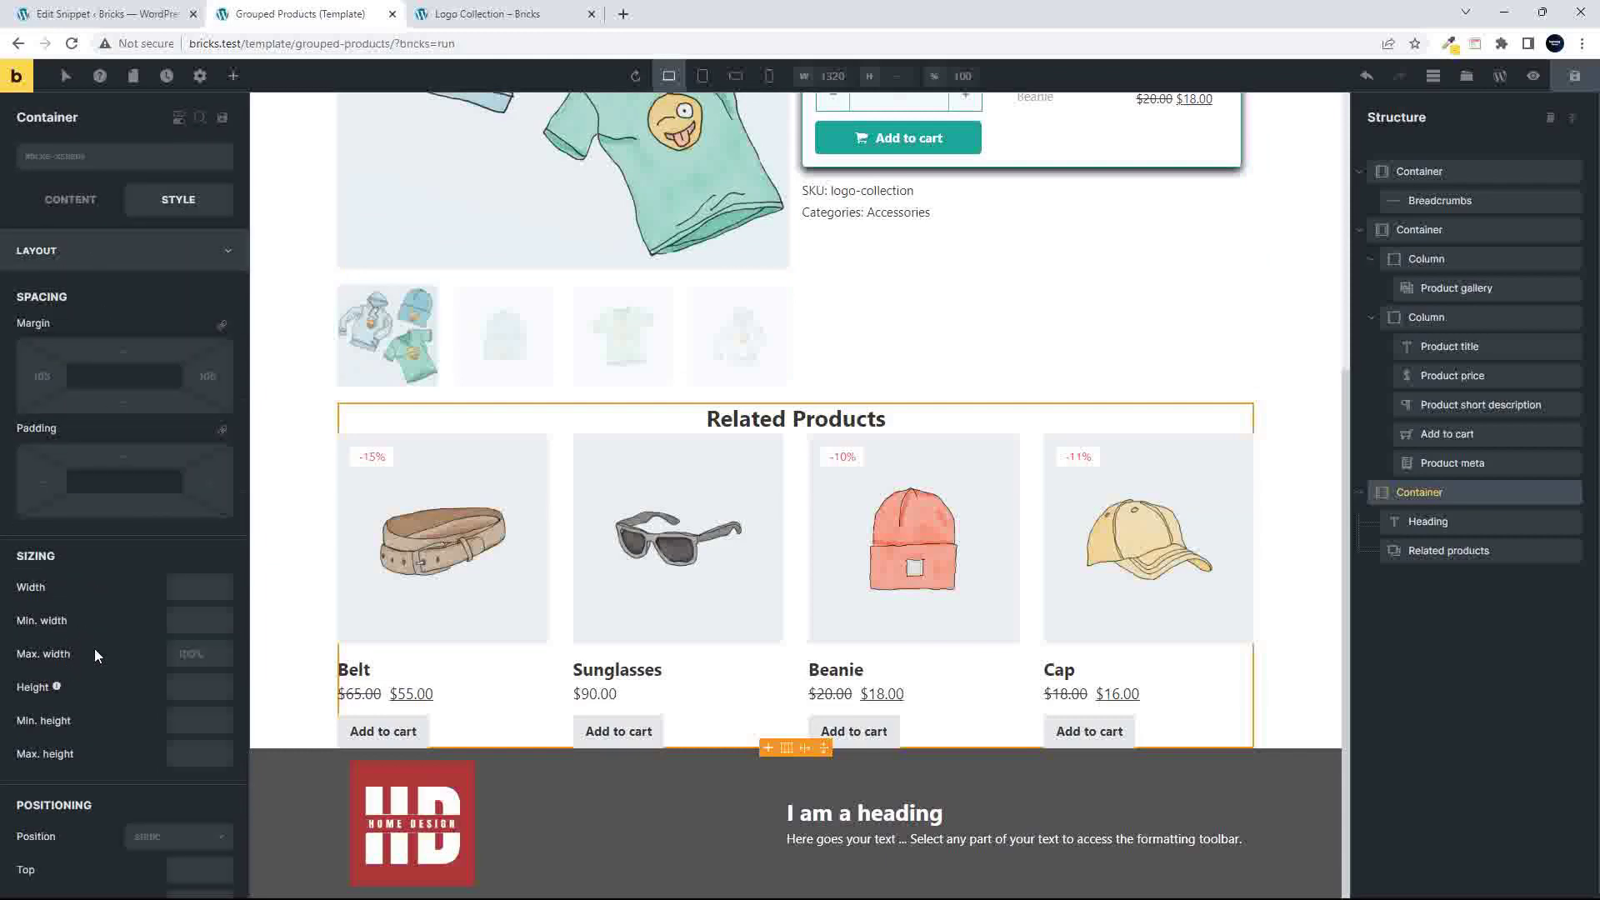
{"action": "scroll", "coordinate": [94, 648], "scroll_direction": "down", "scroll_amount": 10}
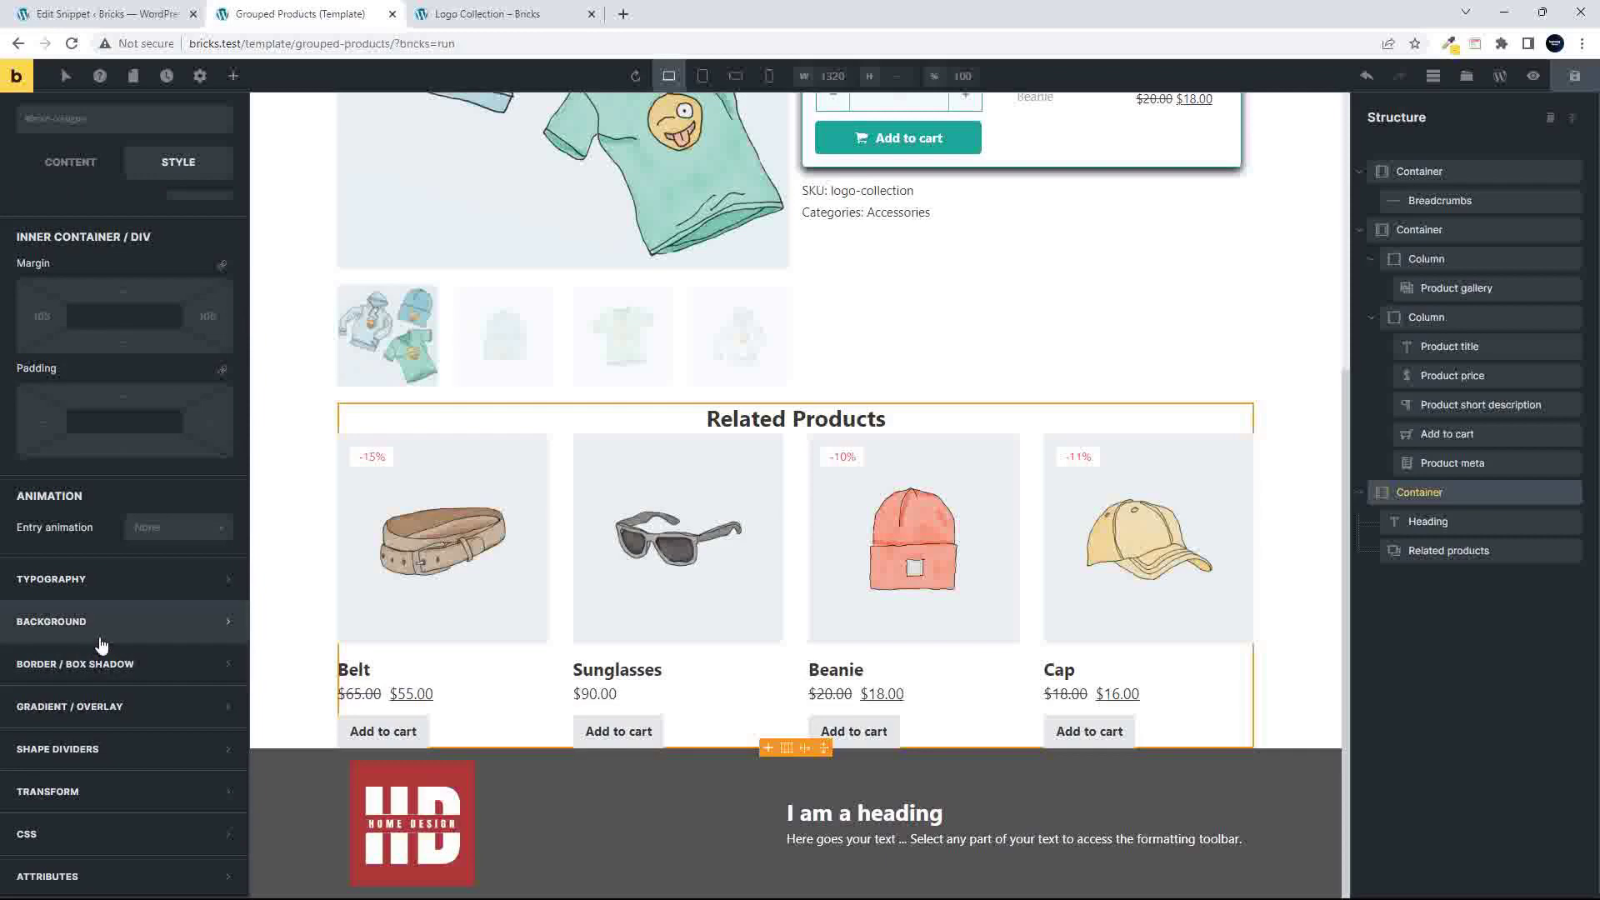
{"action": "left_click", "coordinate": [110, 624]}
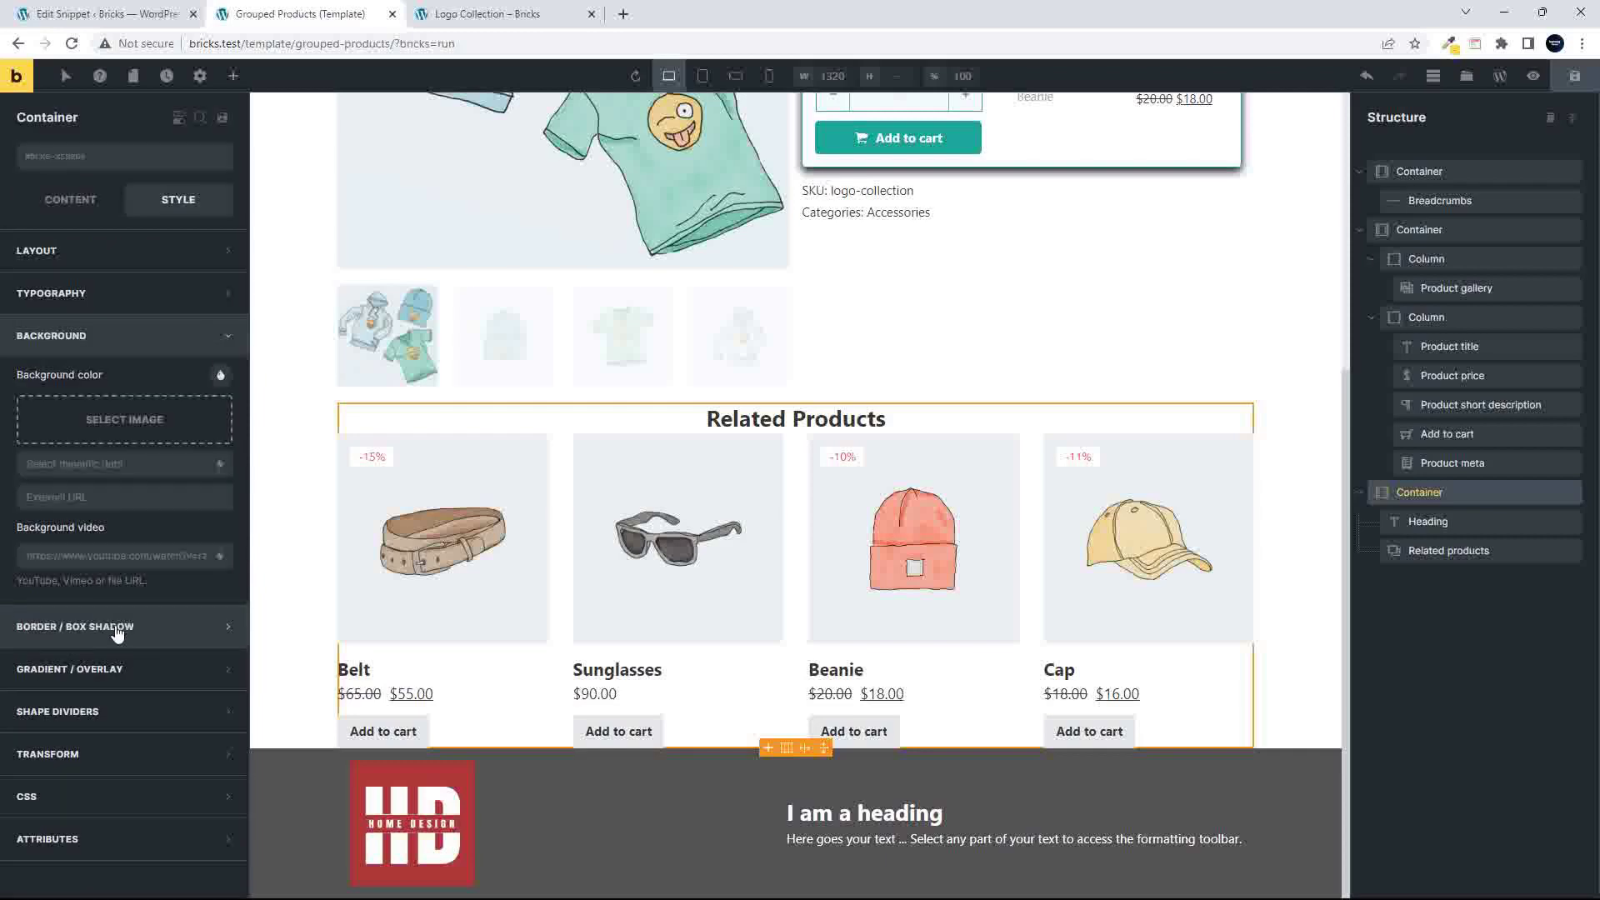
{"action": "left_click", "coordinate": [220, 375]}
{"action": "left_click", "coordinate": [112, 413]}
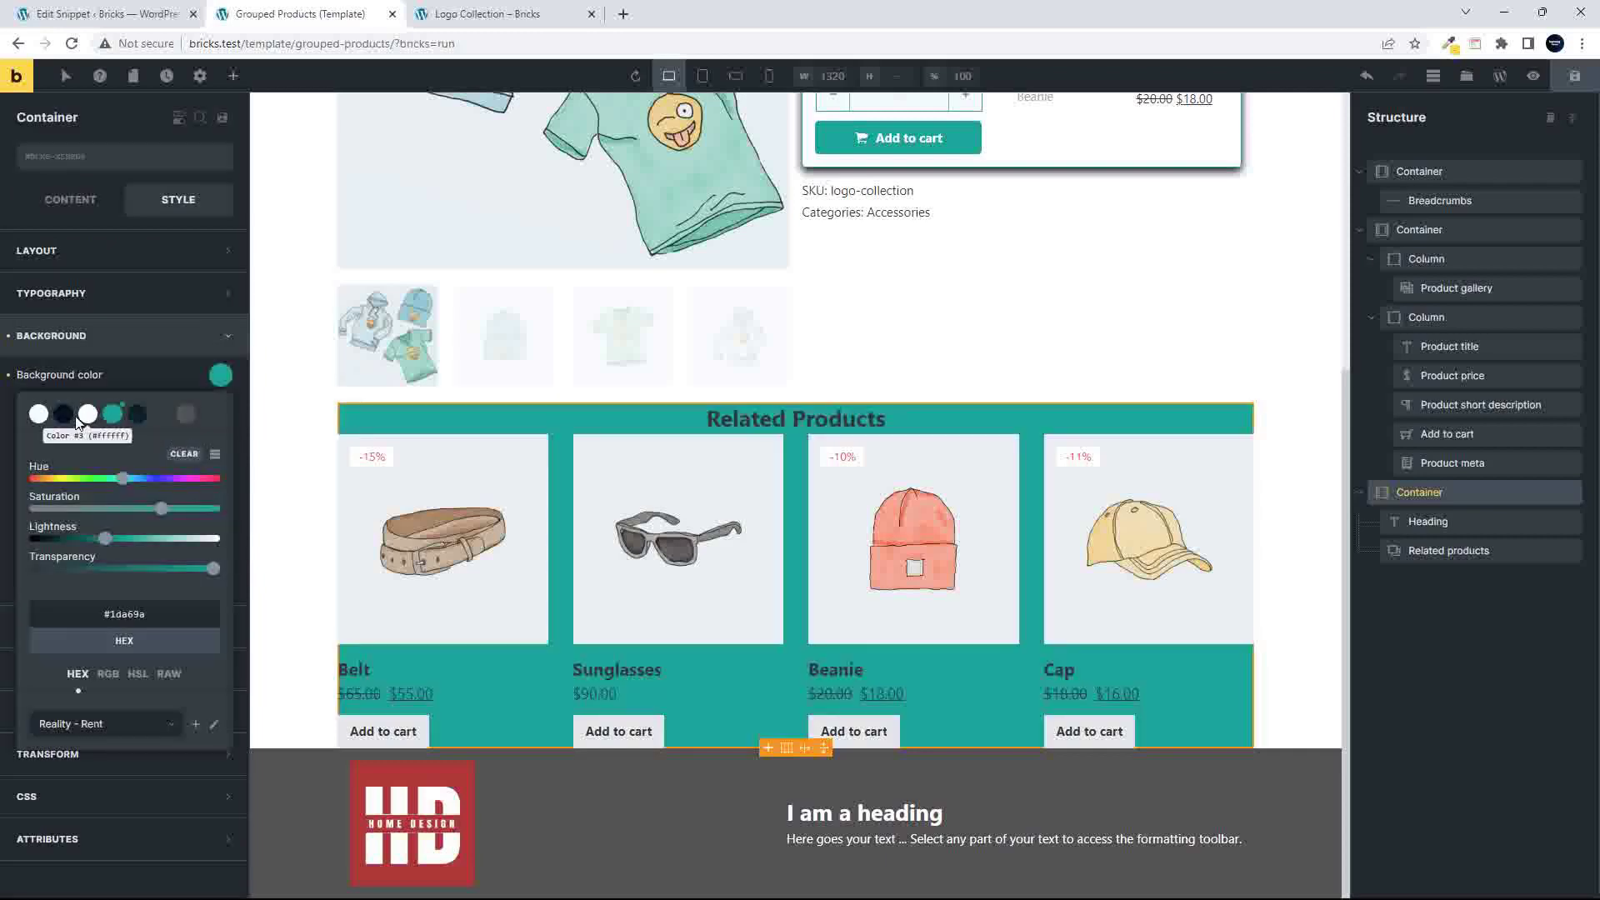
{"action": "key", "text": "ctrl+s"}
{"action": "left_click", "coordinate": [483, 14]}
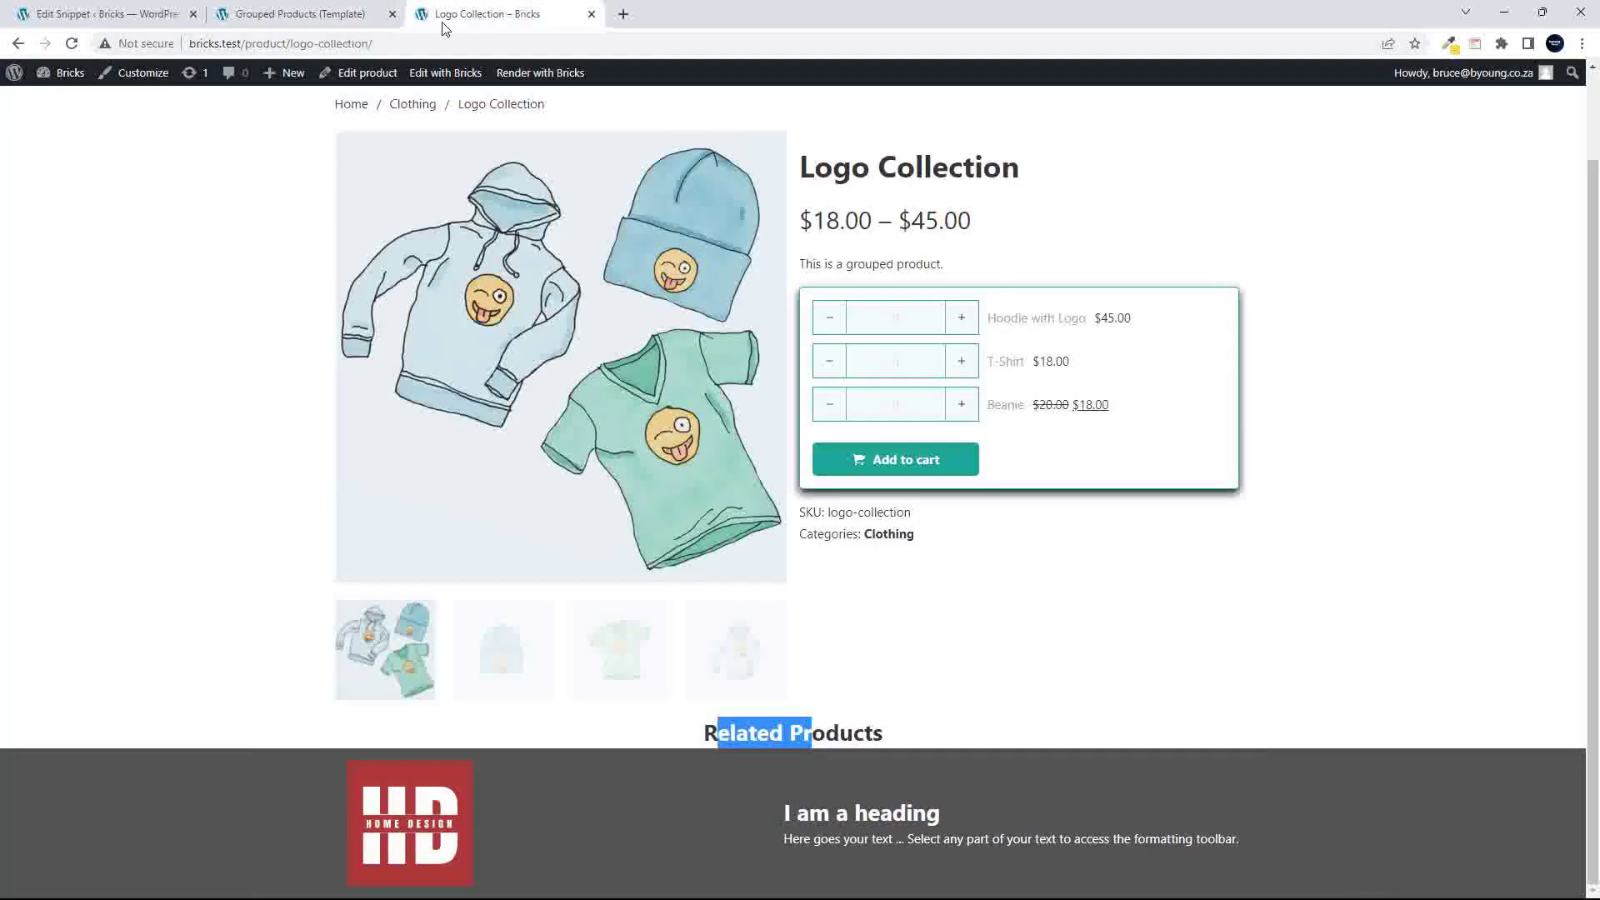
{"action": "left_click", "coordinate": [70, 43]}
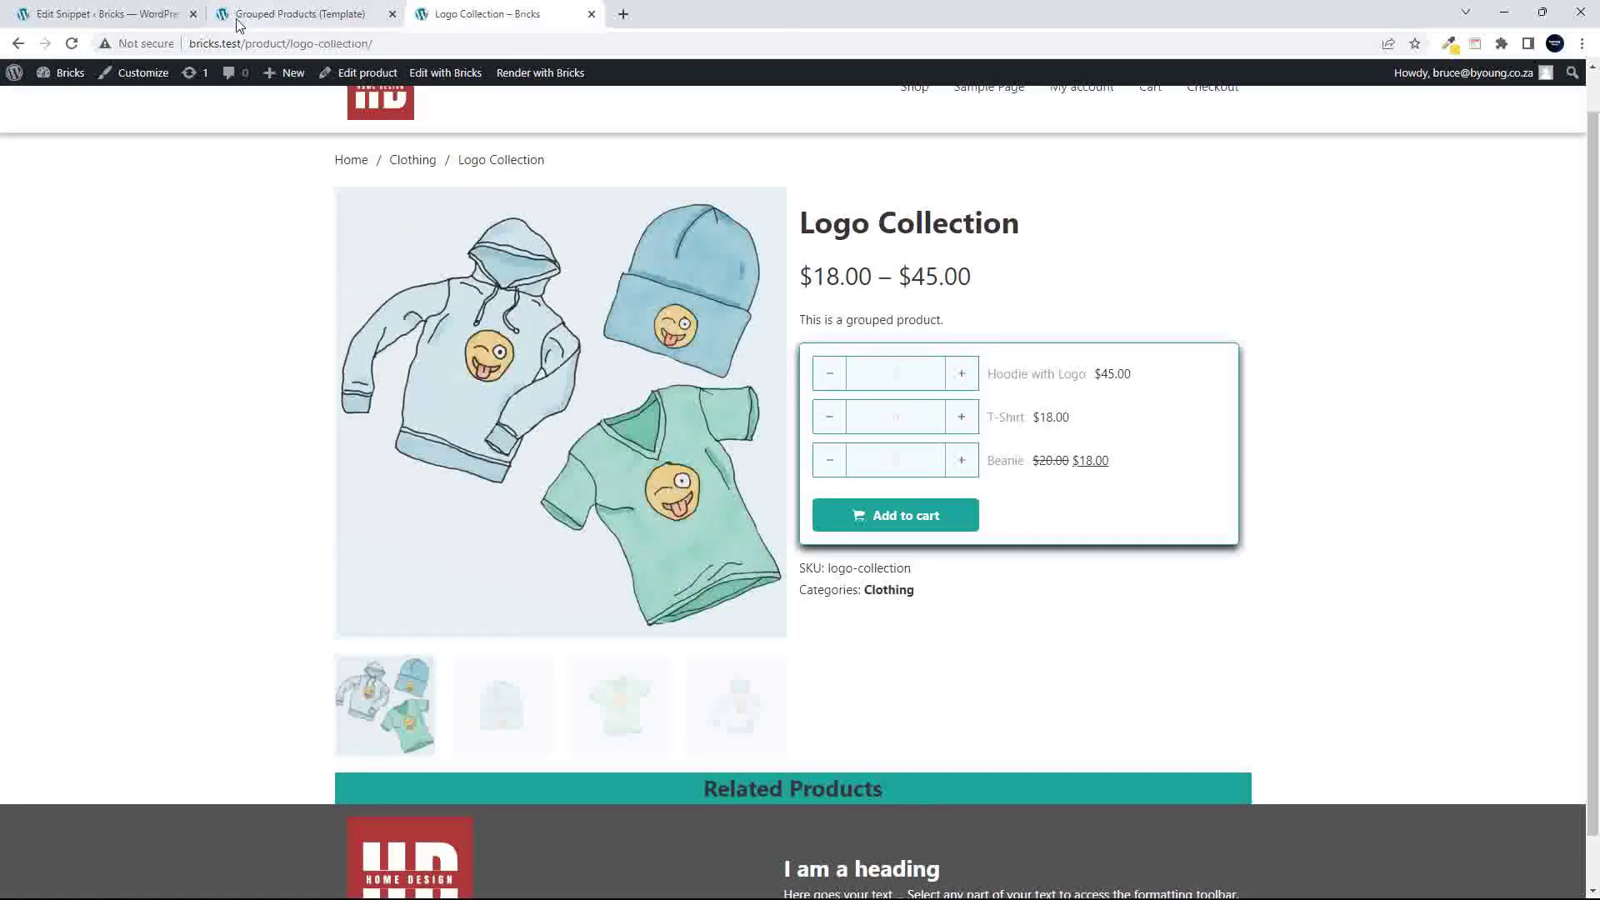
- Return to the Grouped Products template and open the render conditions of the container holding the related products
{"action": "left_click", "coordinate": [263, 18]}
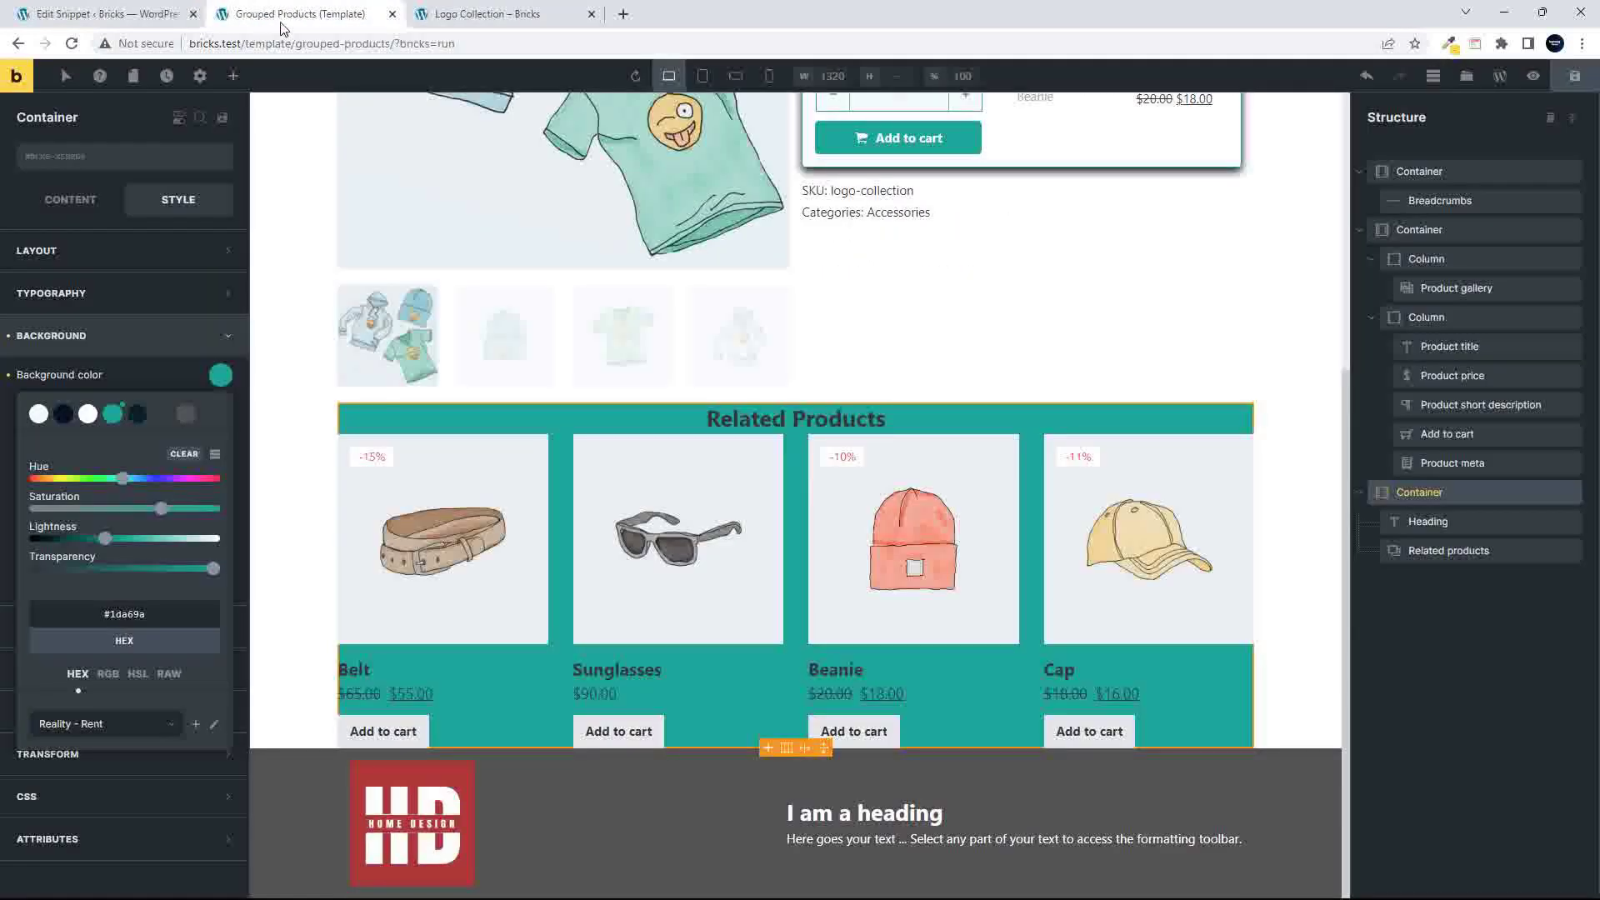
{"action": "left_click", "coordinate": [1434, 493]}
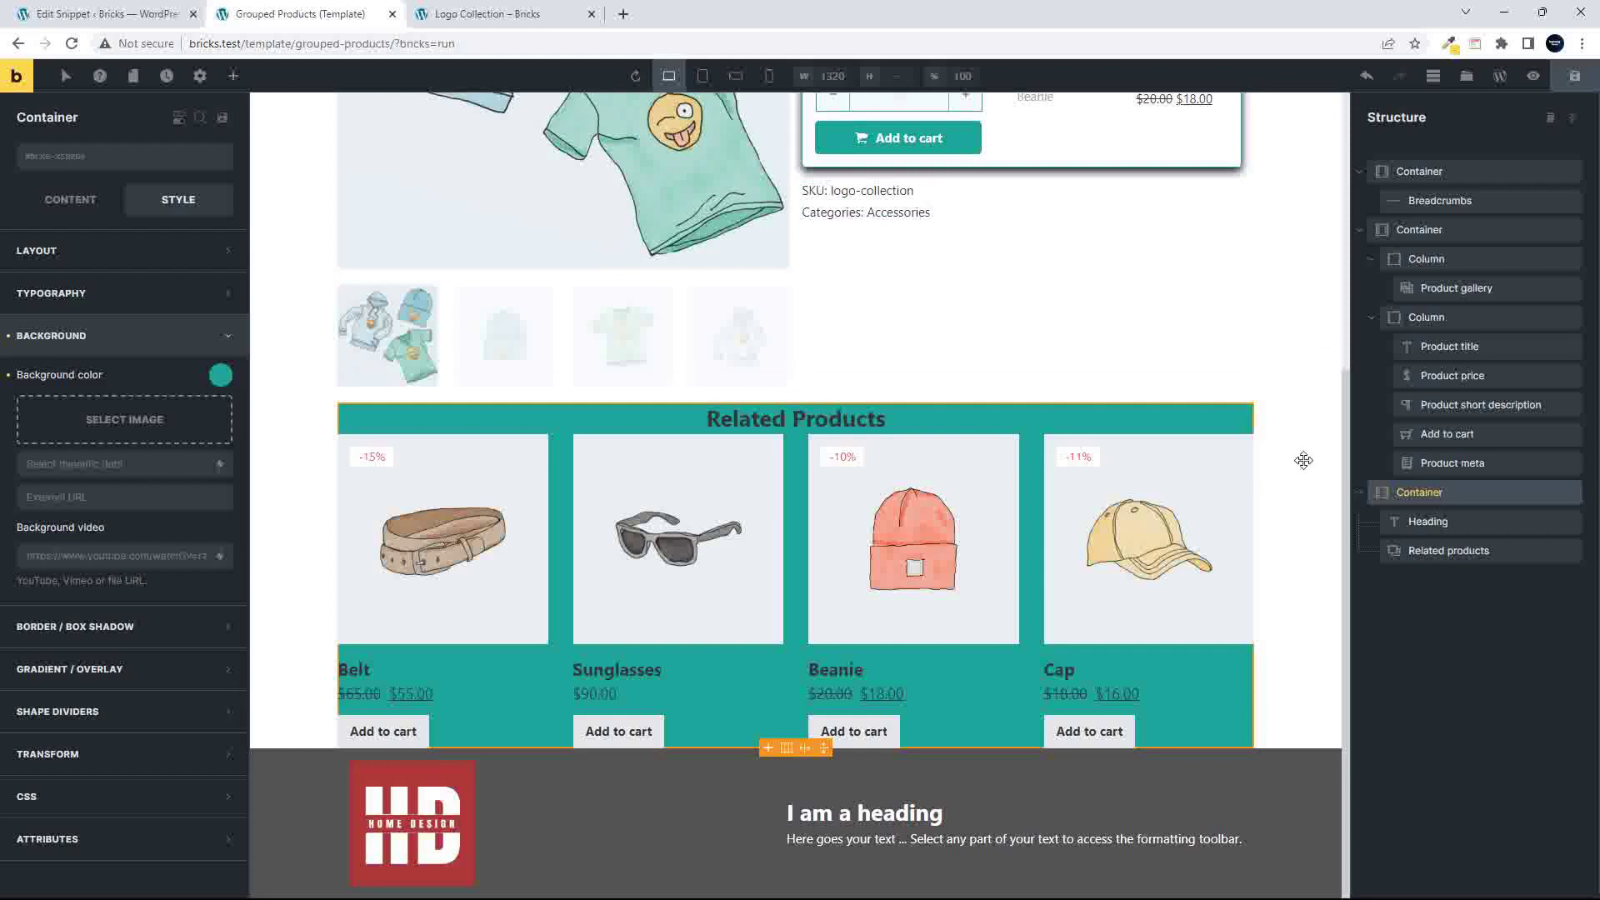
{"action": "left_click", "coordinate": [181, 121]}
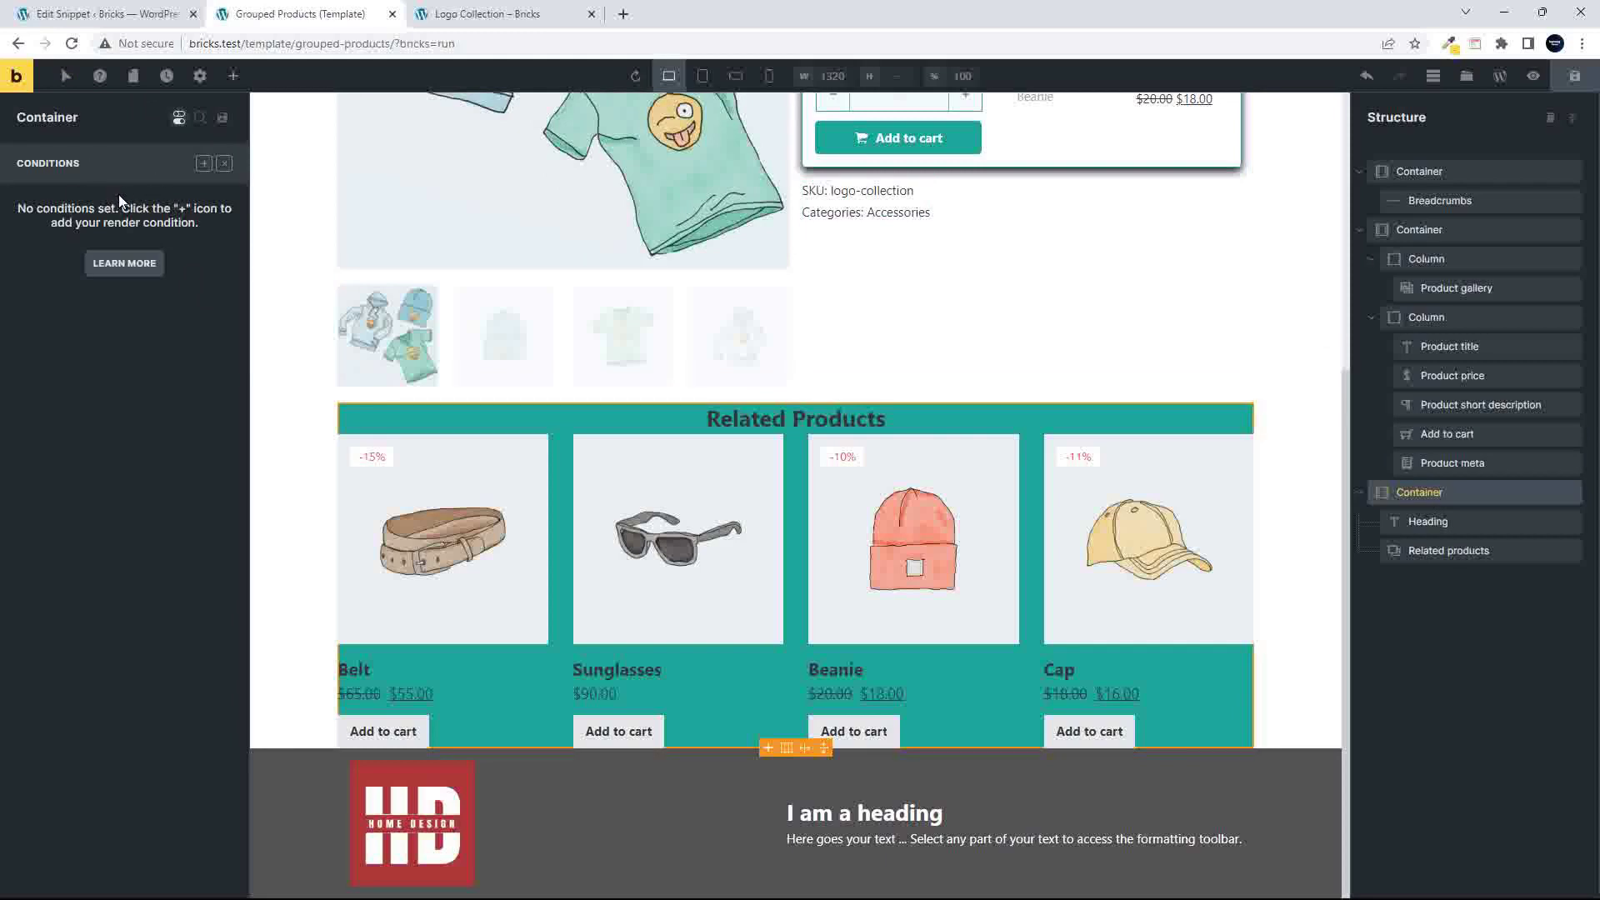
- Examine the by_check_related function in the "WooCommerce check if related products" snippet, including its wc_get_related_products call
{"action": "left_click", "coordinate": [114, 15]}
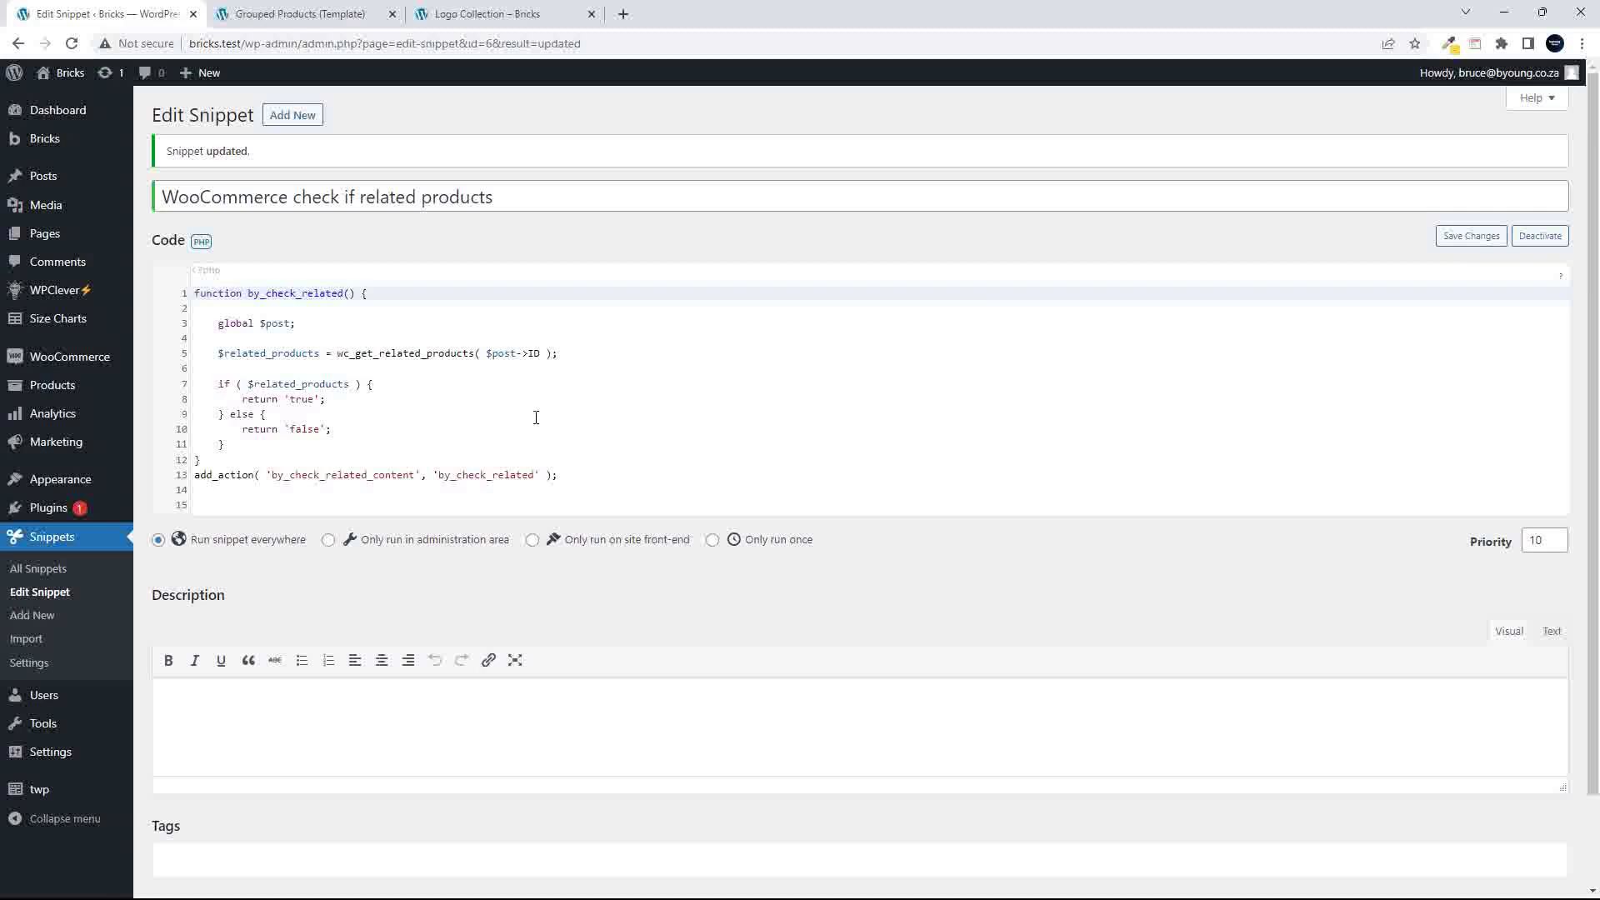
{"action": "scroll", "coordinate": [369, 381], "scroll_direction": "up", "scroll_amount": 5}
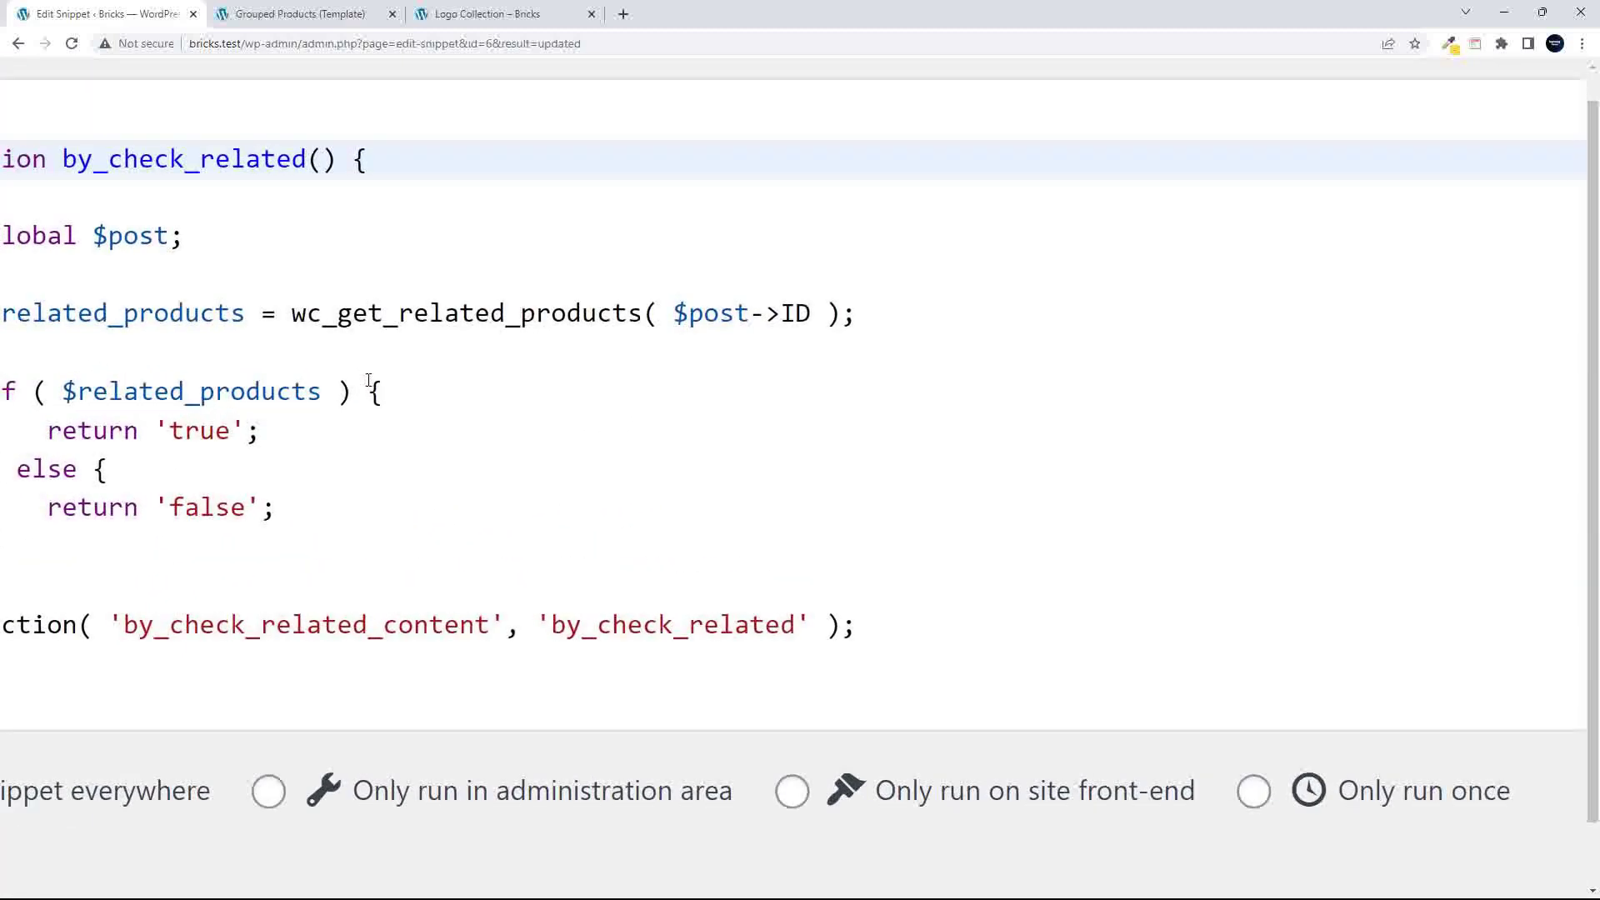
{"action": "scroll", "coordinate": [510, 236], "scroll_direction": "left", "scroll_amount": 1}
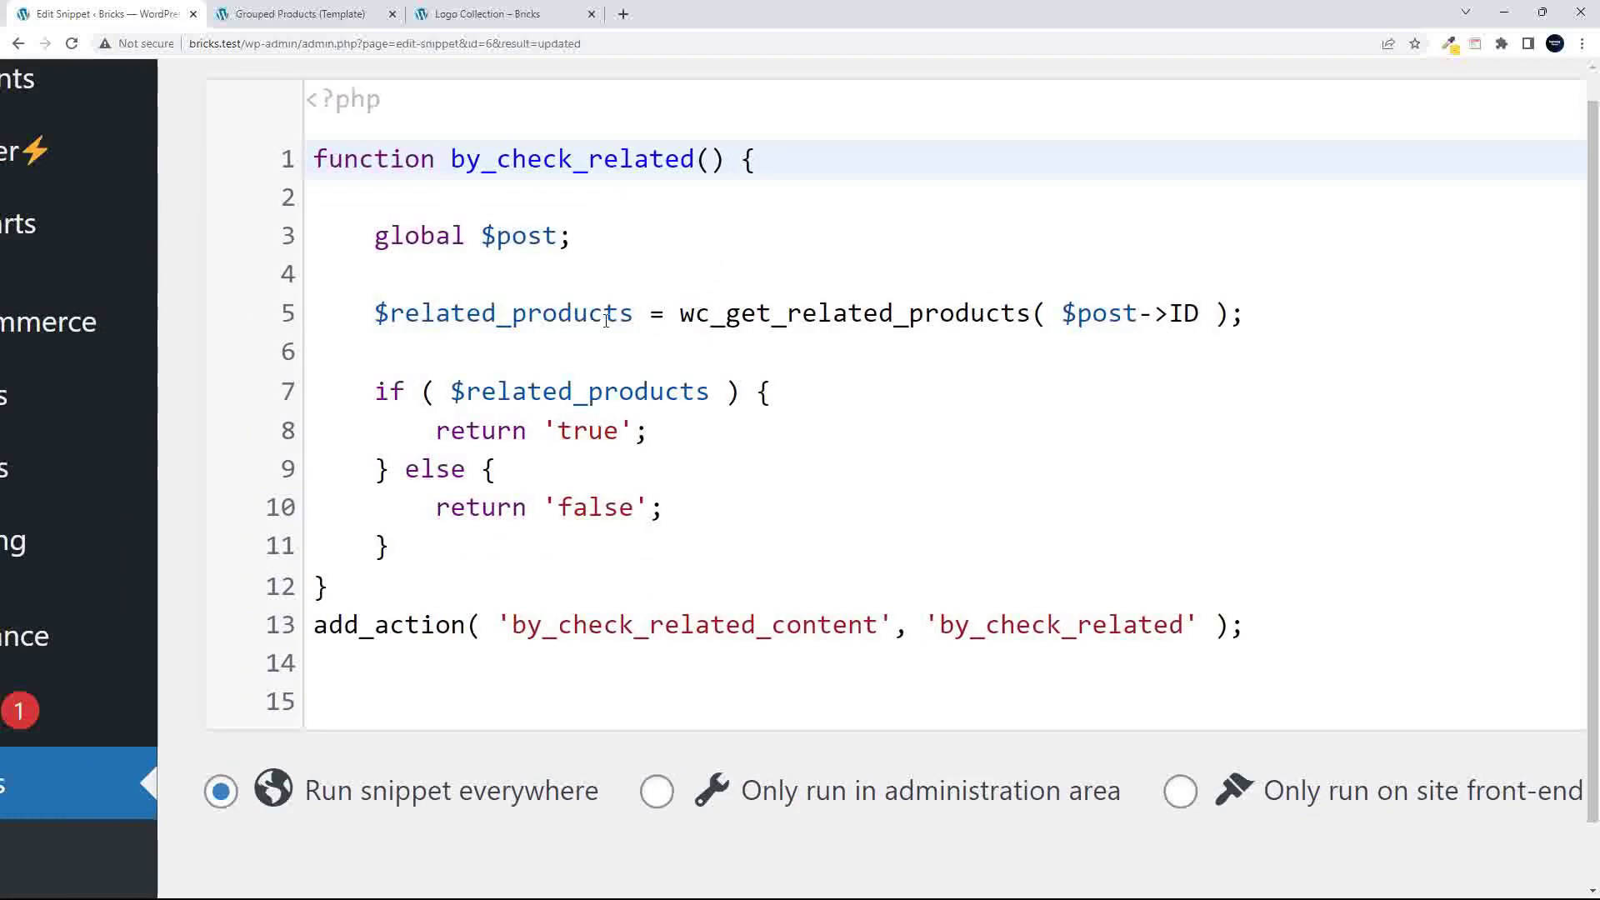
{"action": "scroll", "coordinate": [1036, 307], "scroll_direction": "left", "scroll_amount": 2}
{"action": "scroll", "coordinate": [1113, 310], "scroll_direction": "right", "scroll_amount": 4}
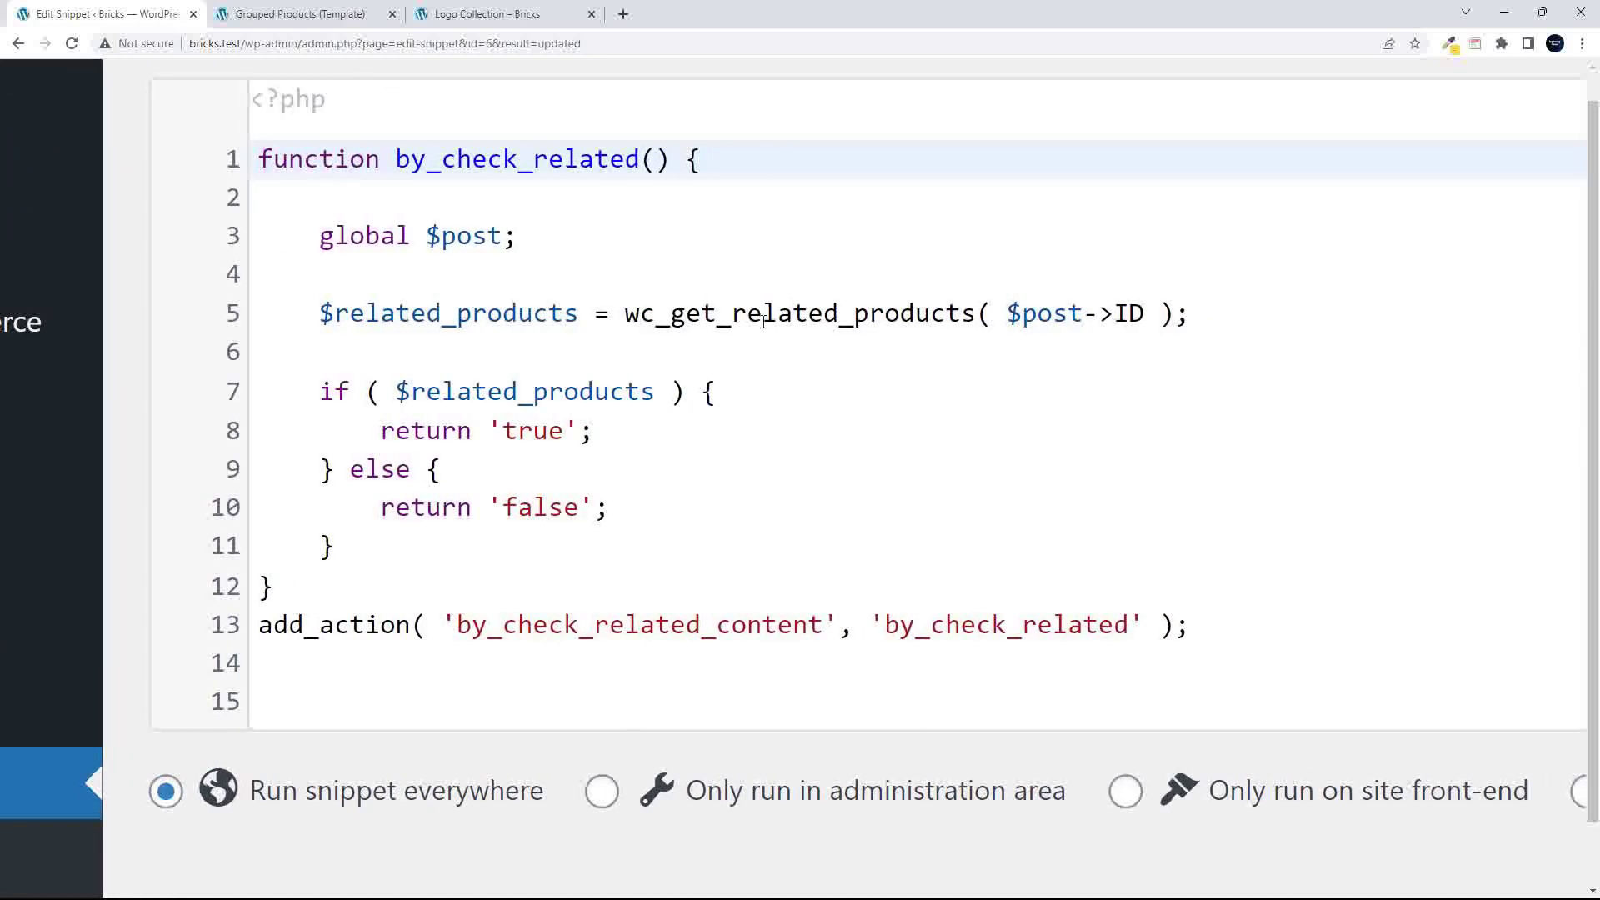
- Comment out the add_action line below the by_check_related function and save the snippet
{"action": "scroll", "coordinate": [956, 317], "scroll_direction": "right", "scroll_amount": 1}
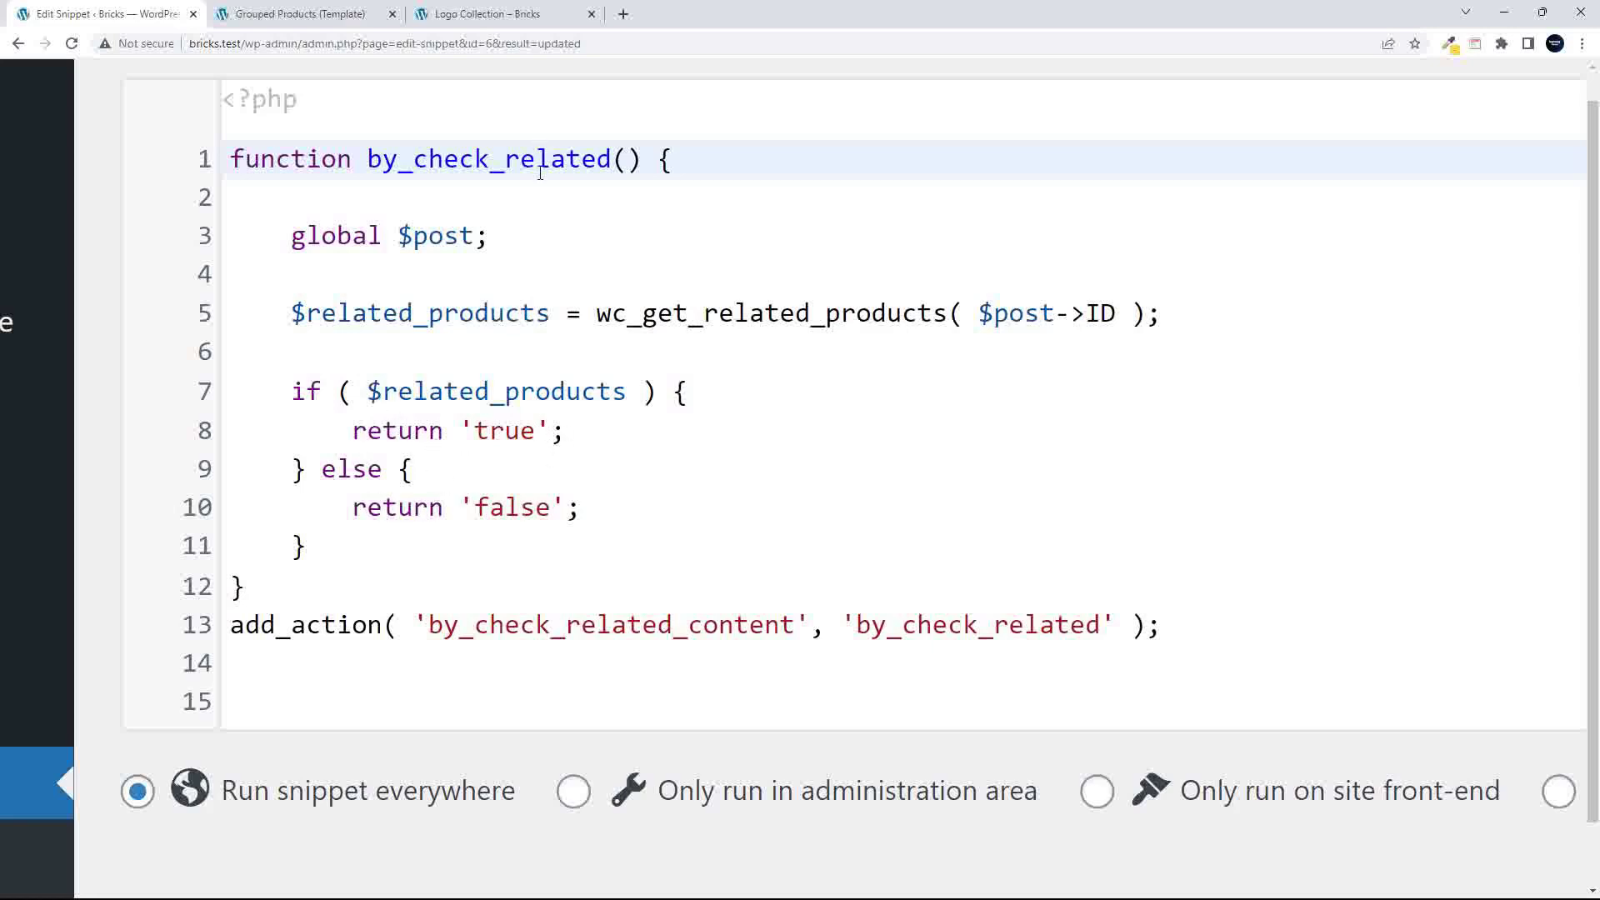
{"action": "scroll", "coordinate": [553, 159], "scroll_direction": "left", "scroll_amount": 1}
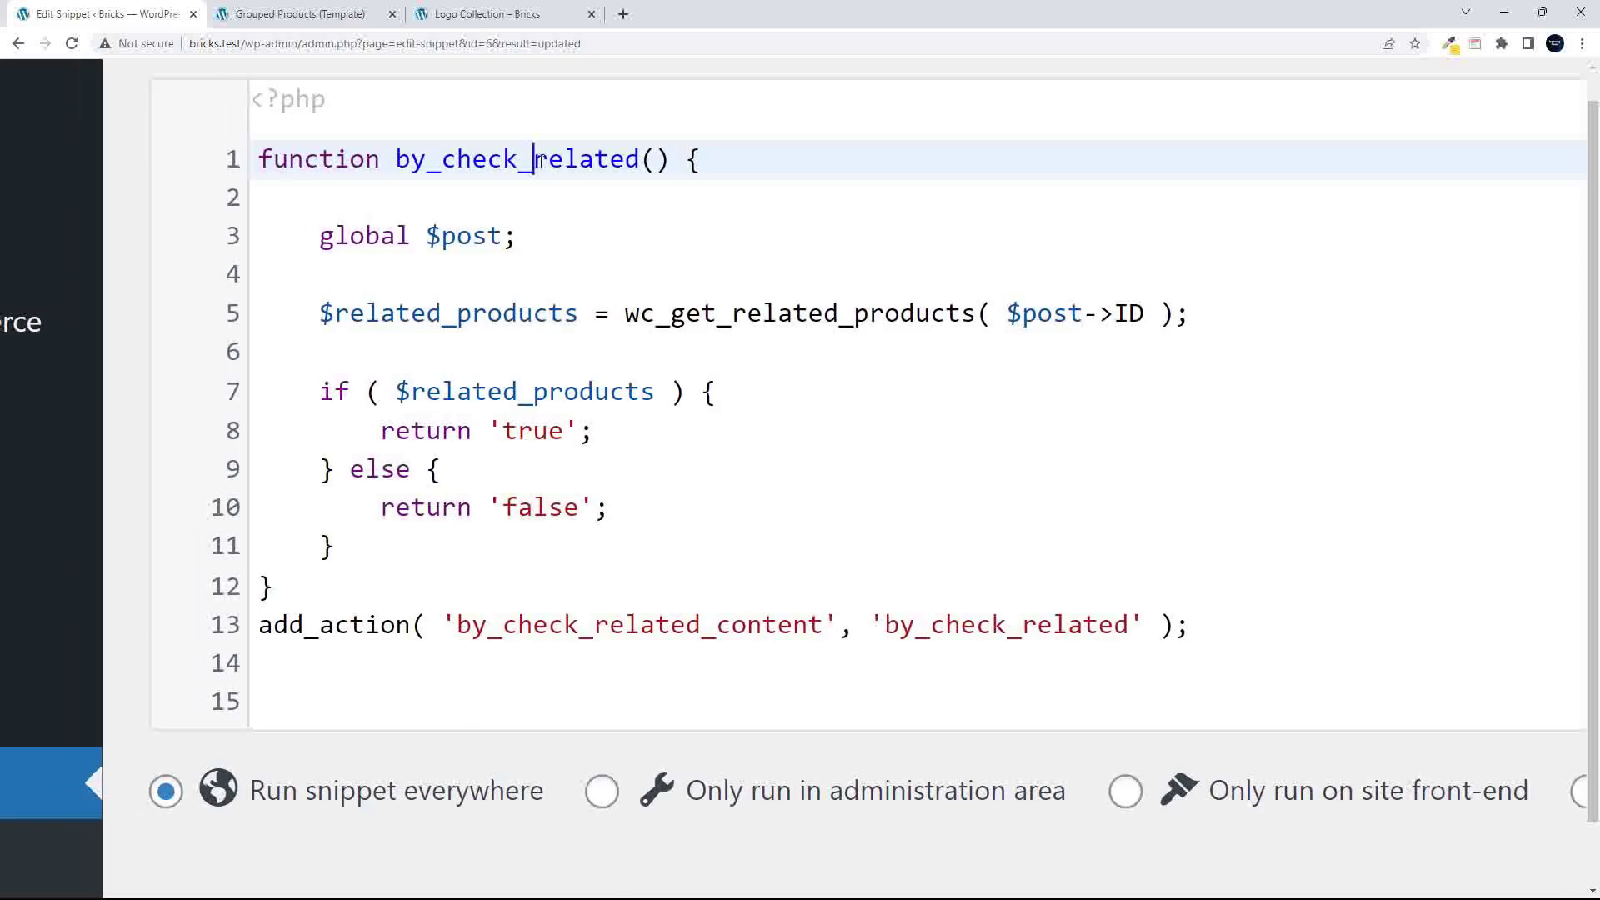
{"action": "double_click", "coordinate": [540, 161]}
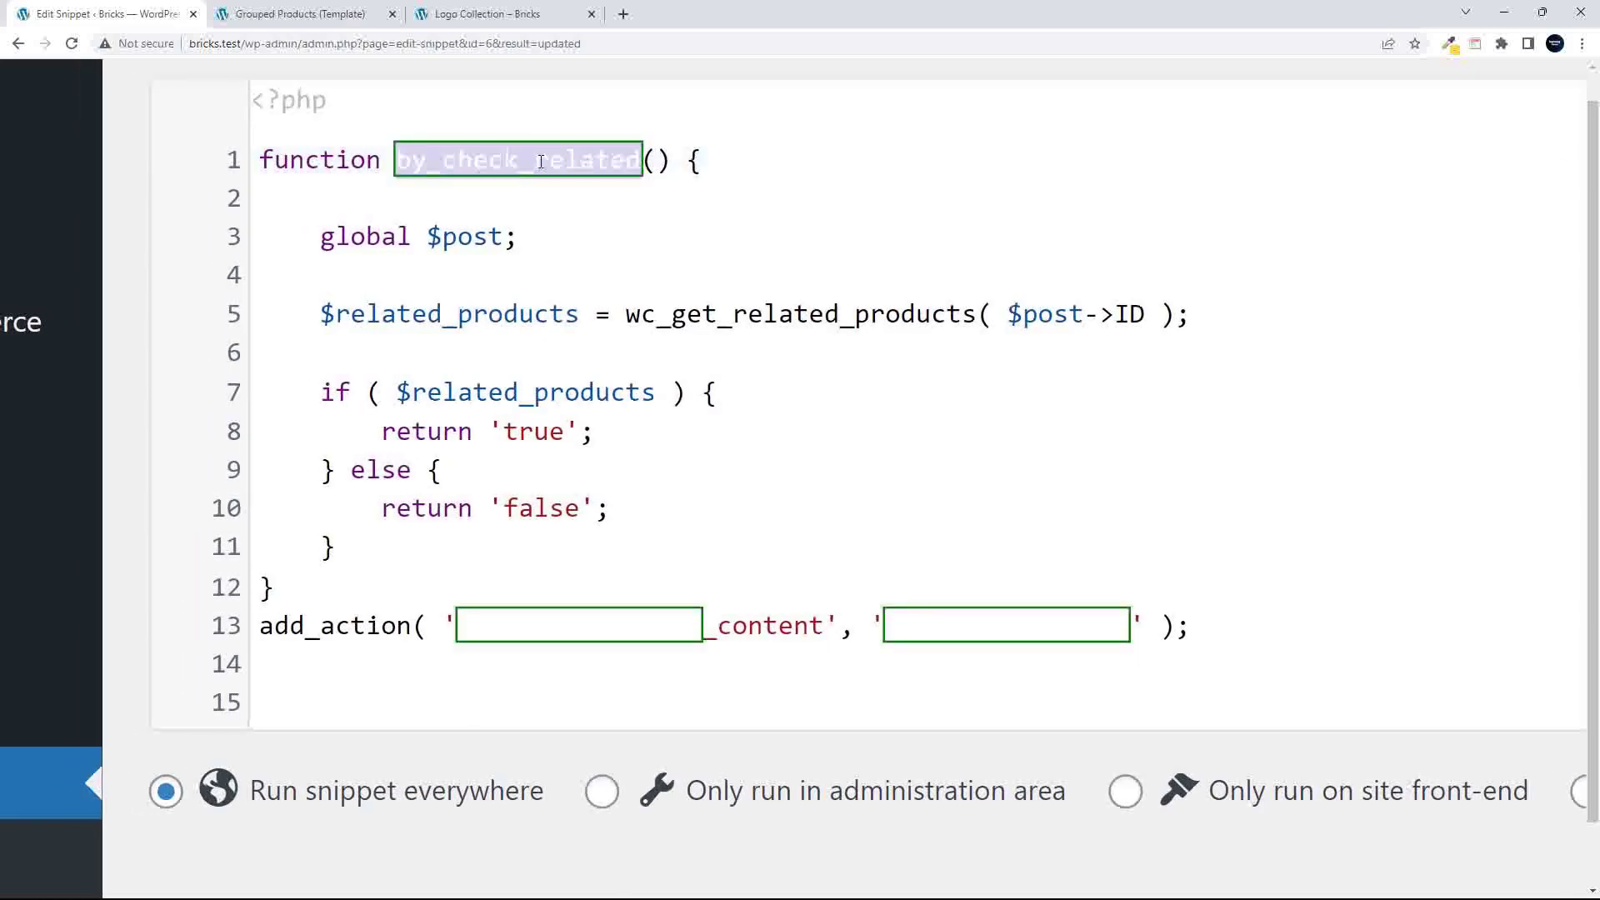
{"action": "left_click", "coordinate": [566, 235]}
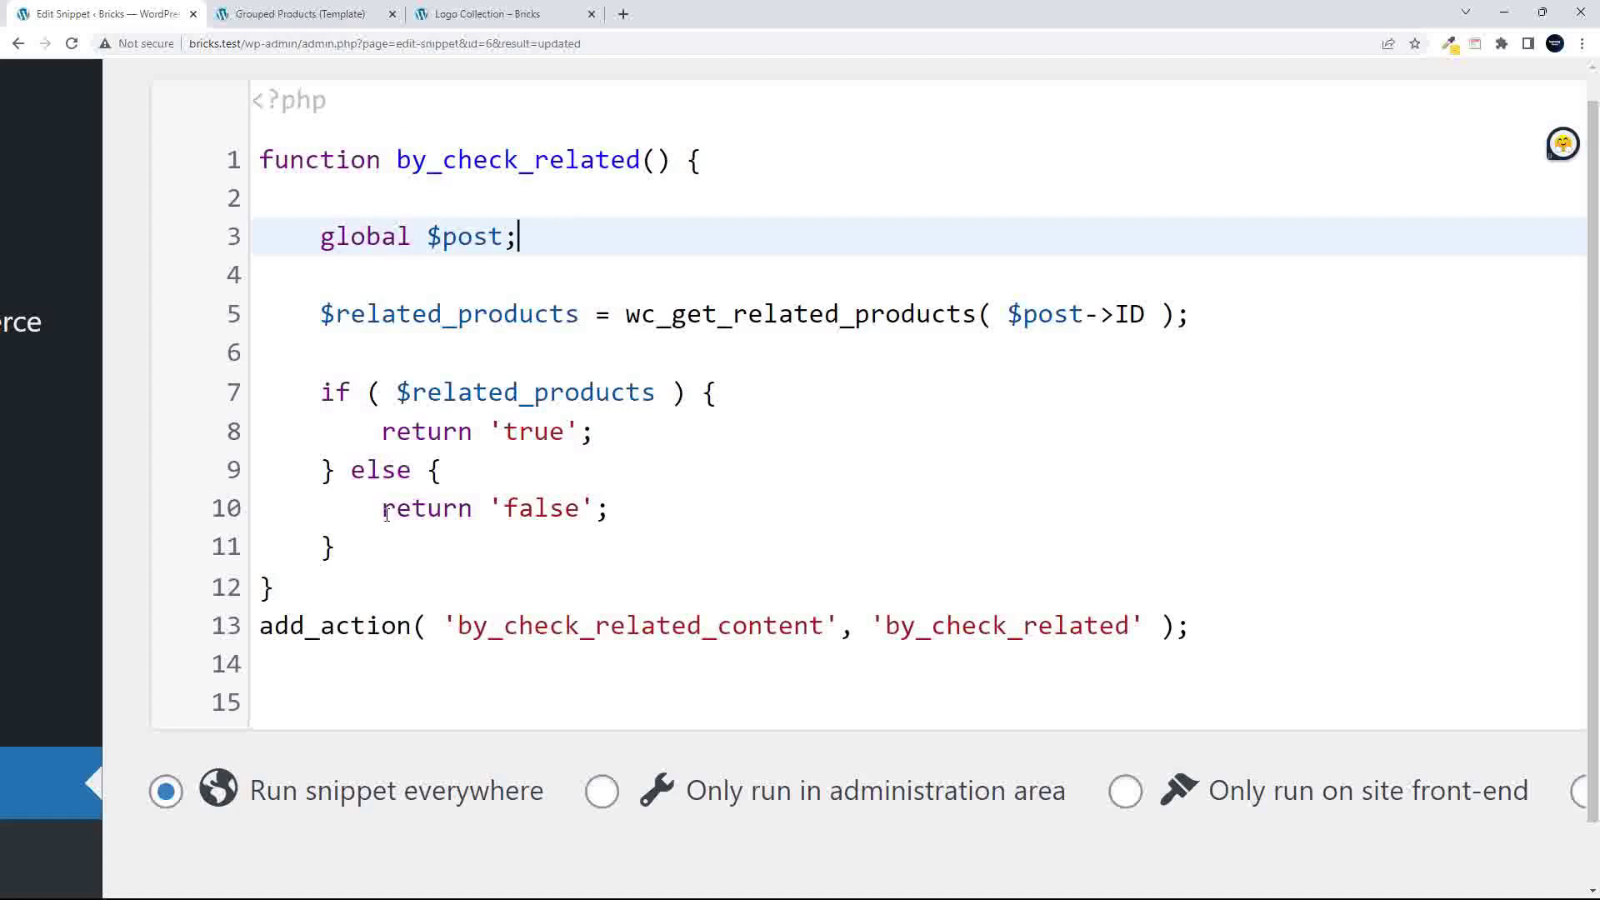
{"action": "left_click", "coordinate": [263, 629]}
{"action": "type", "text": "//"}
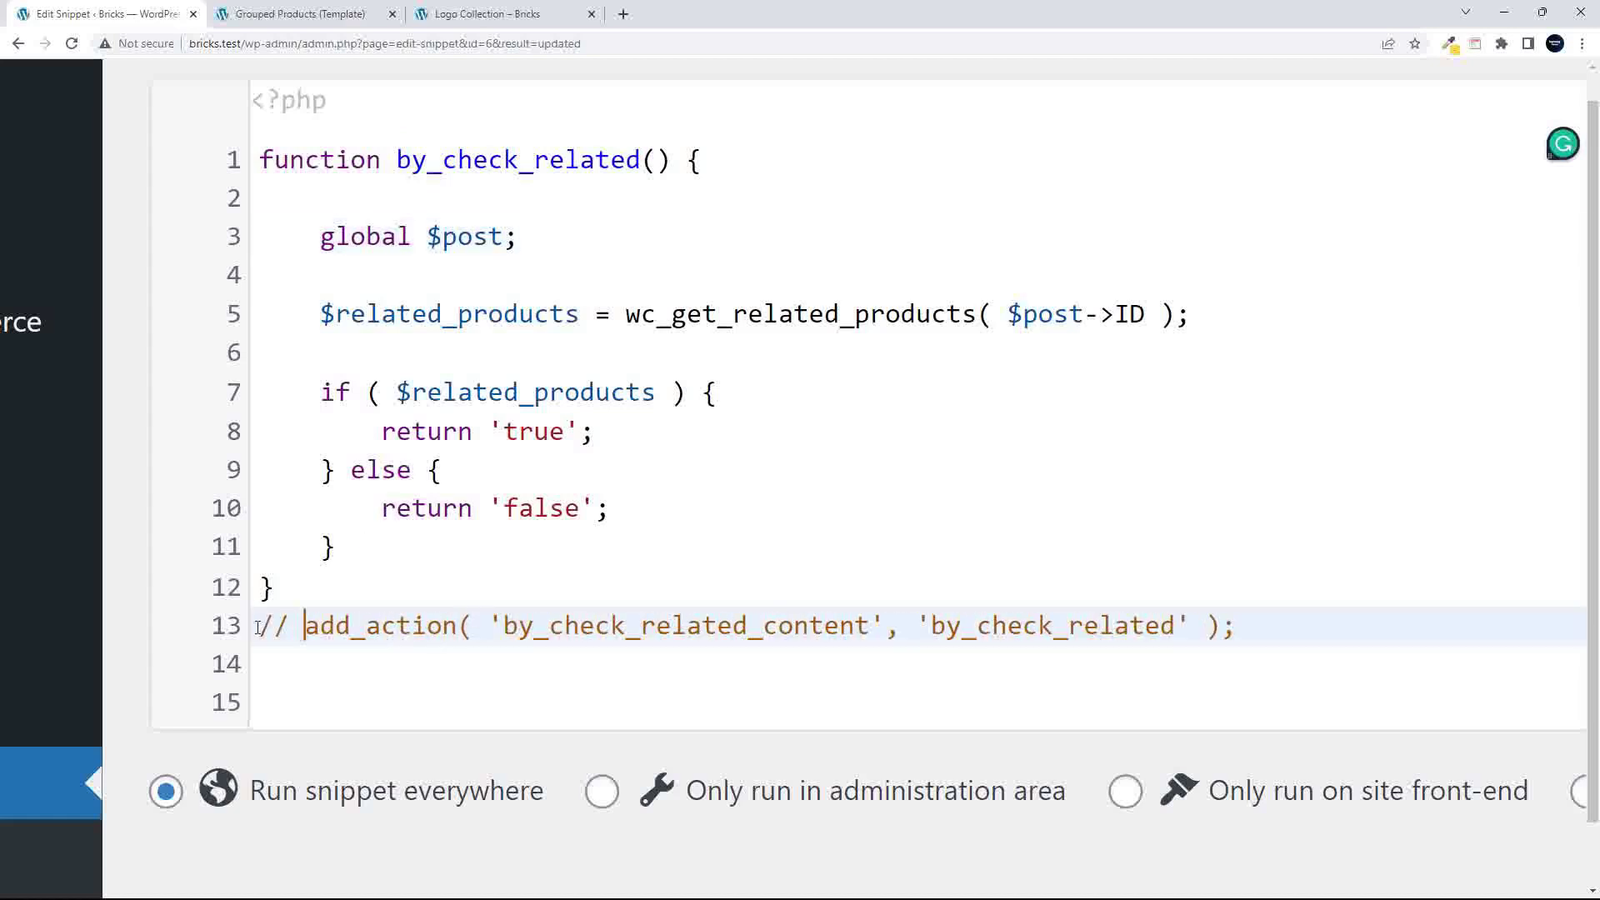
{"action": "double_click", "coordinate": [534, 161]}
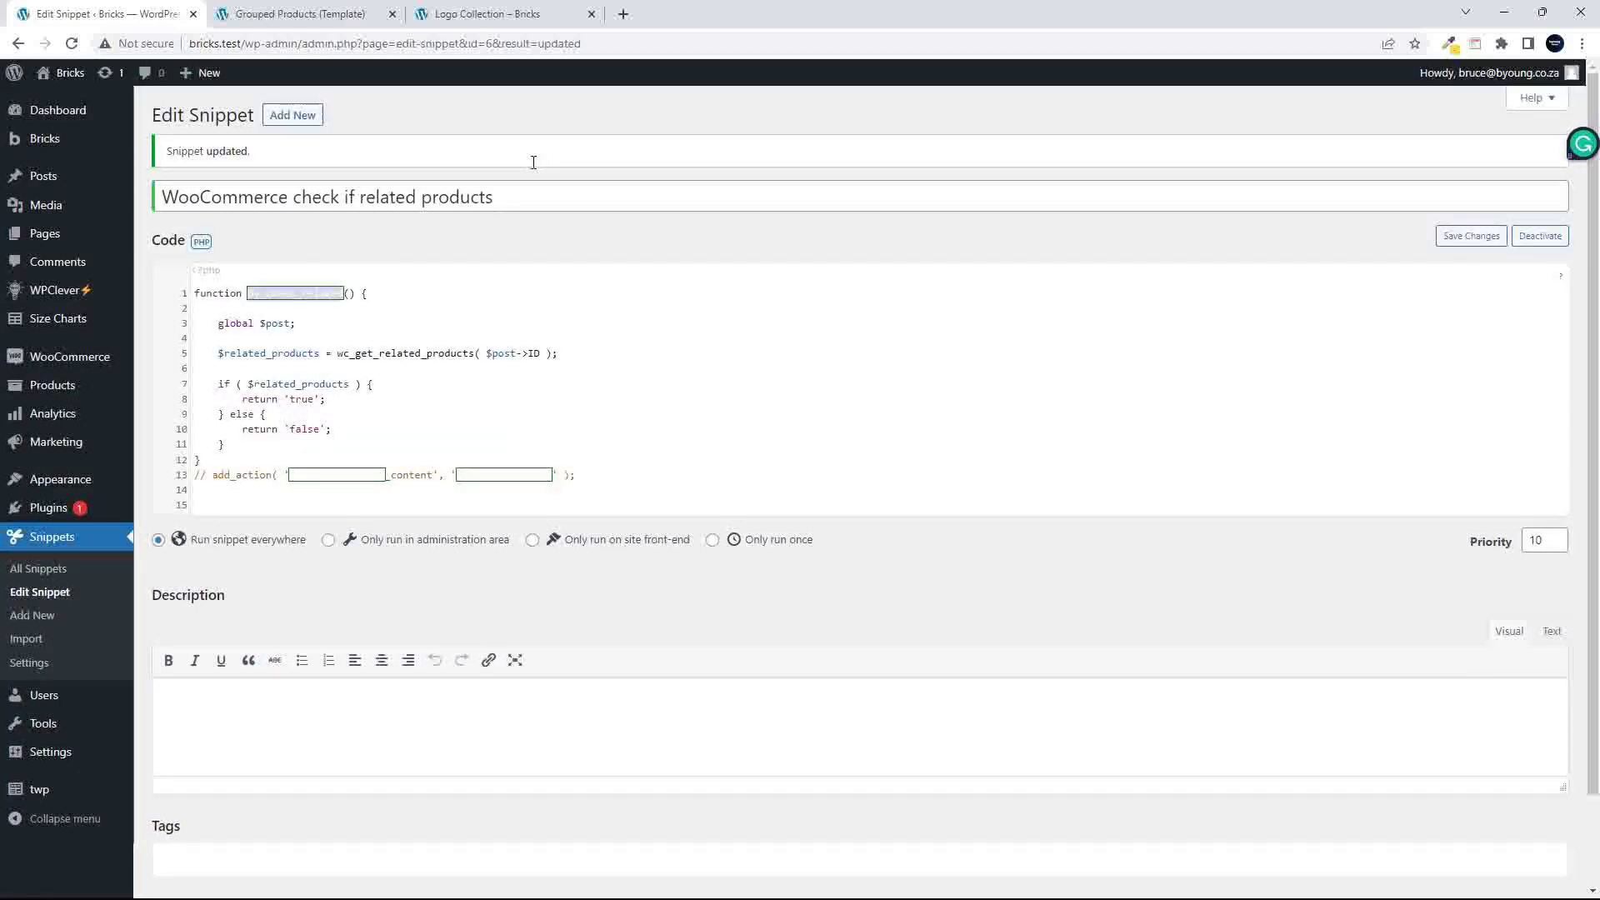
{"action": "left_click", "coordinate": [523, 320]}
{"action": "key", "text": "ctrl+s"}
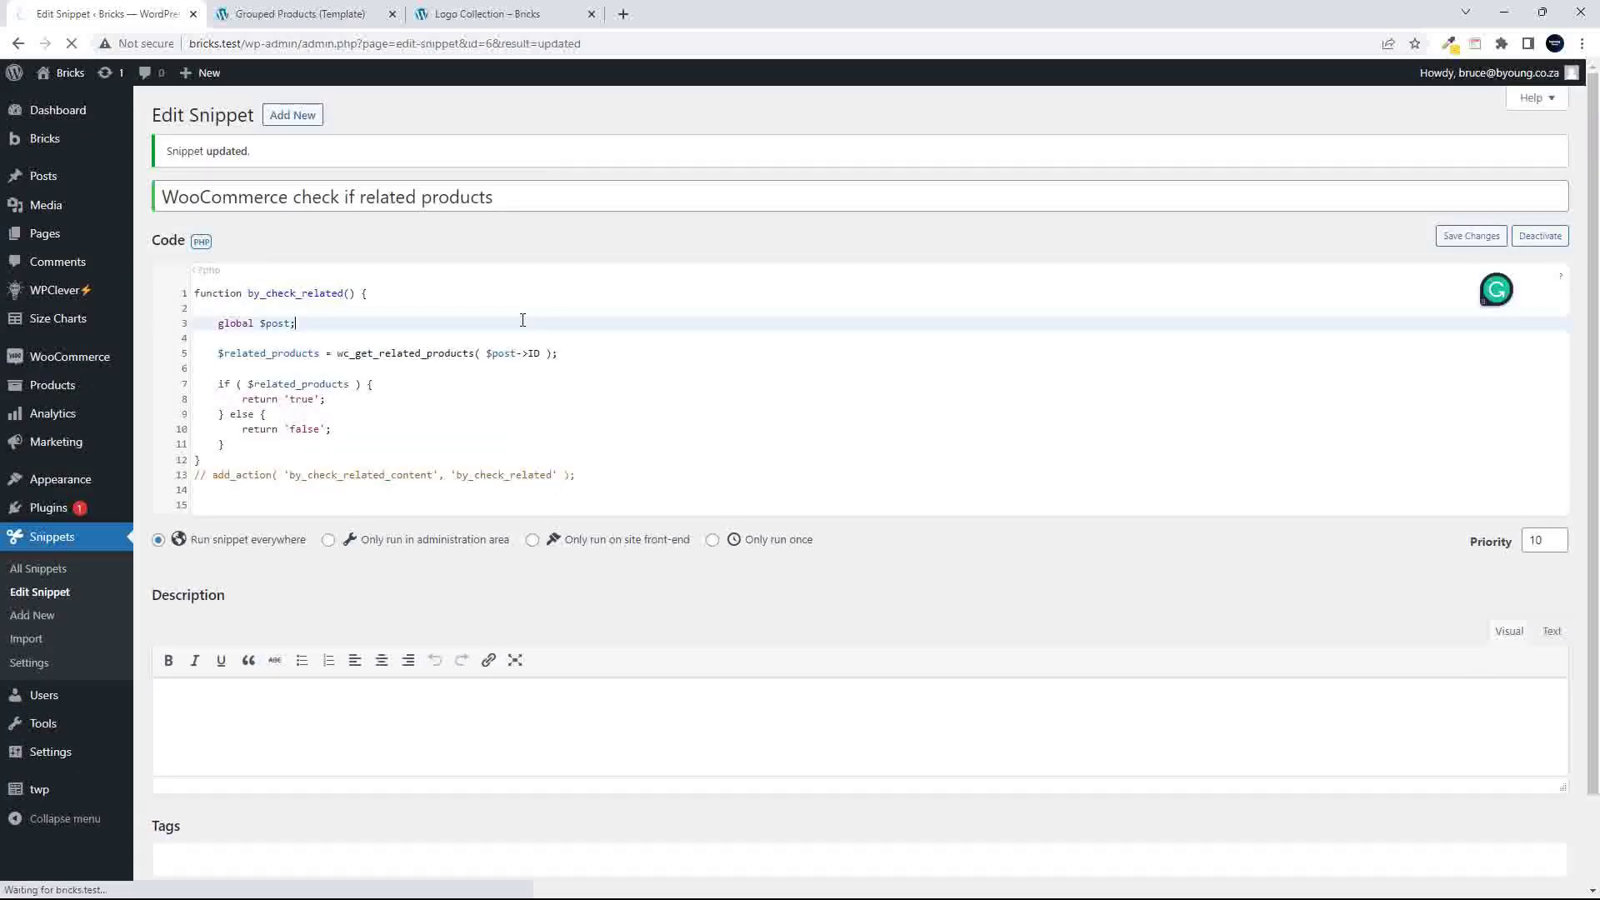
- In the Grouped Products template, add a Code element above the heading in the container holding the related products
{"action": "left_click", "coordinate": [290, 15]}
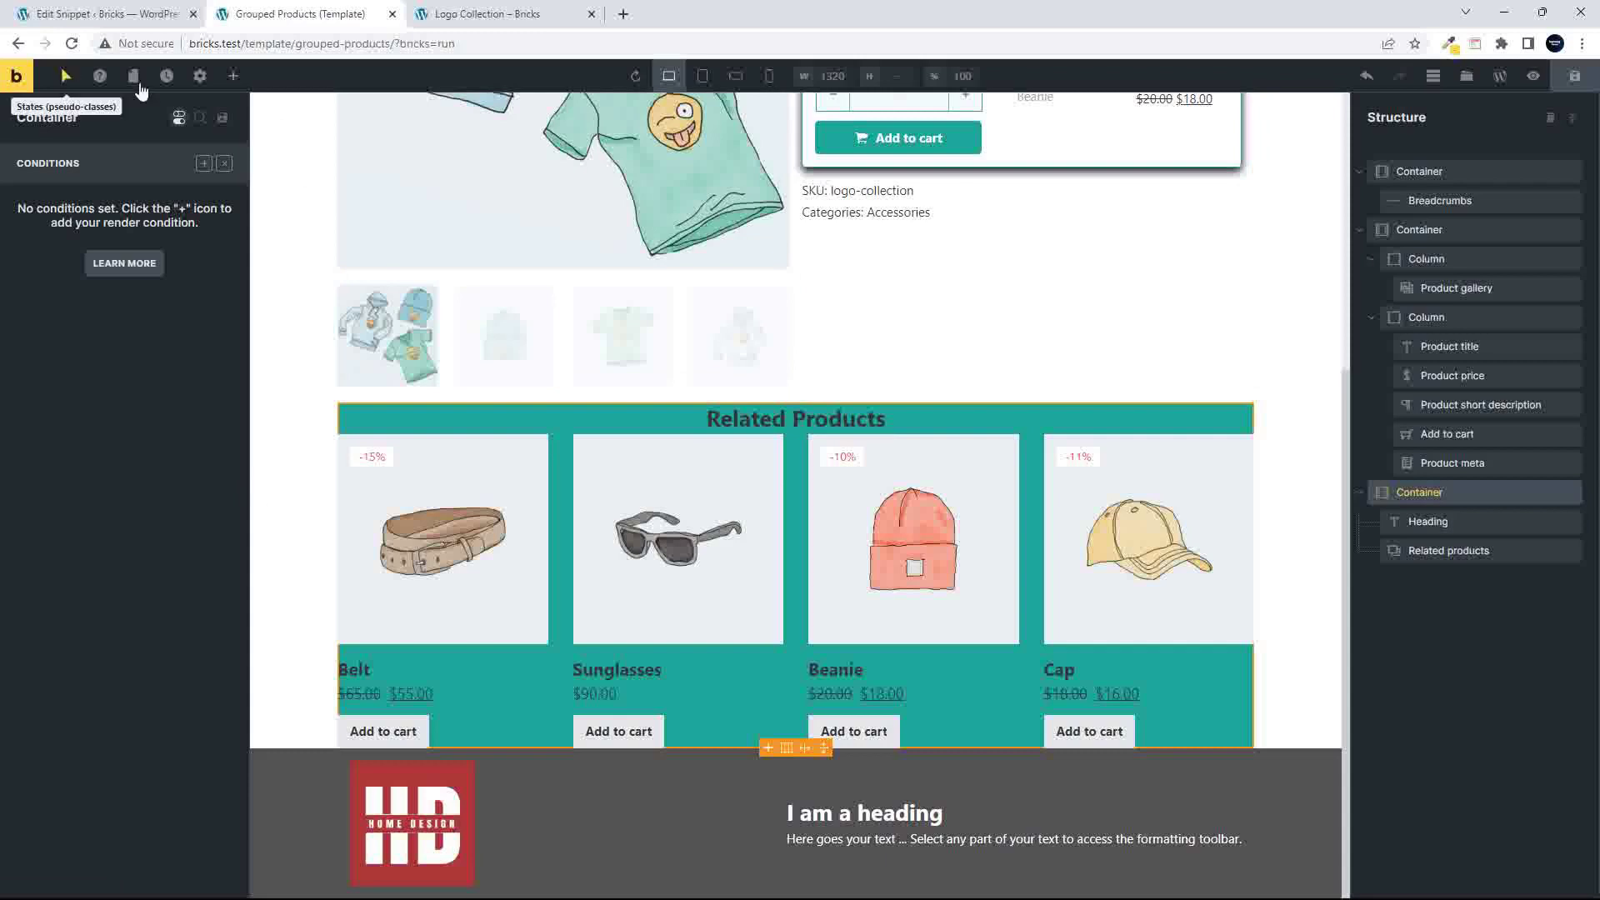
{"action": "left_click", "coordinate": [234, 78]}
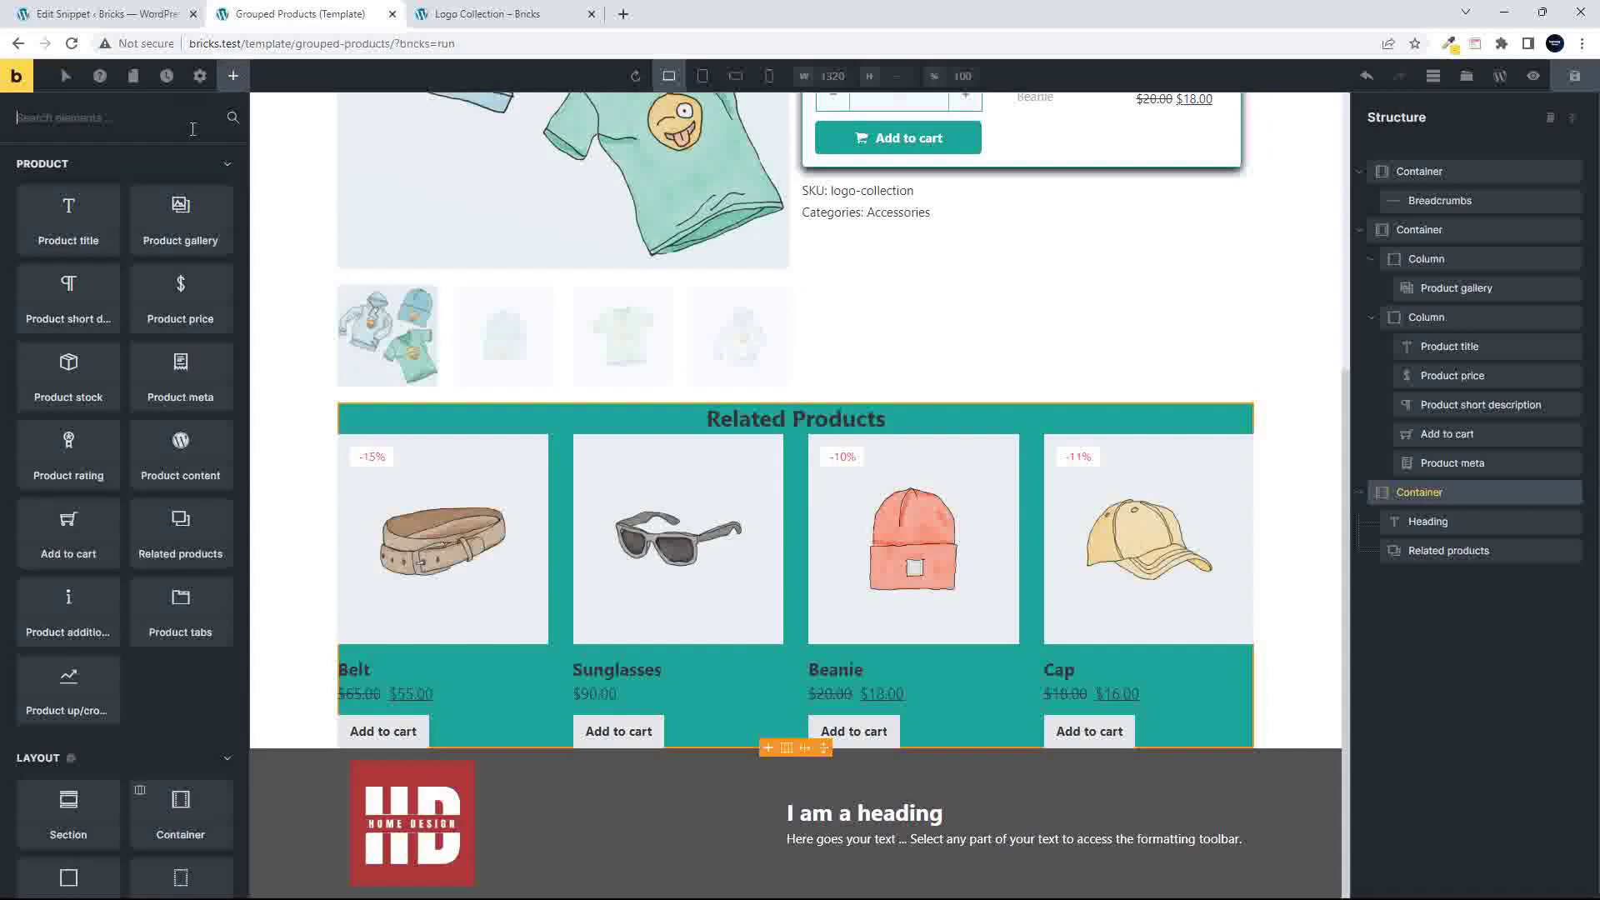
{"action": "type", "text": "code"}
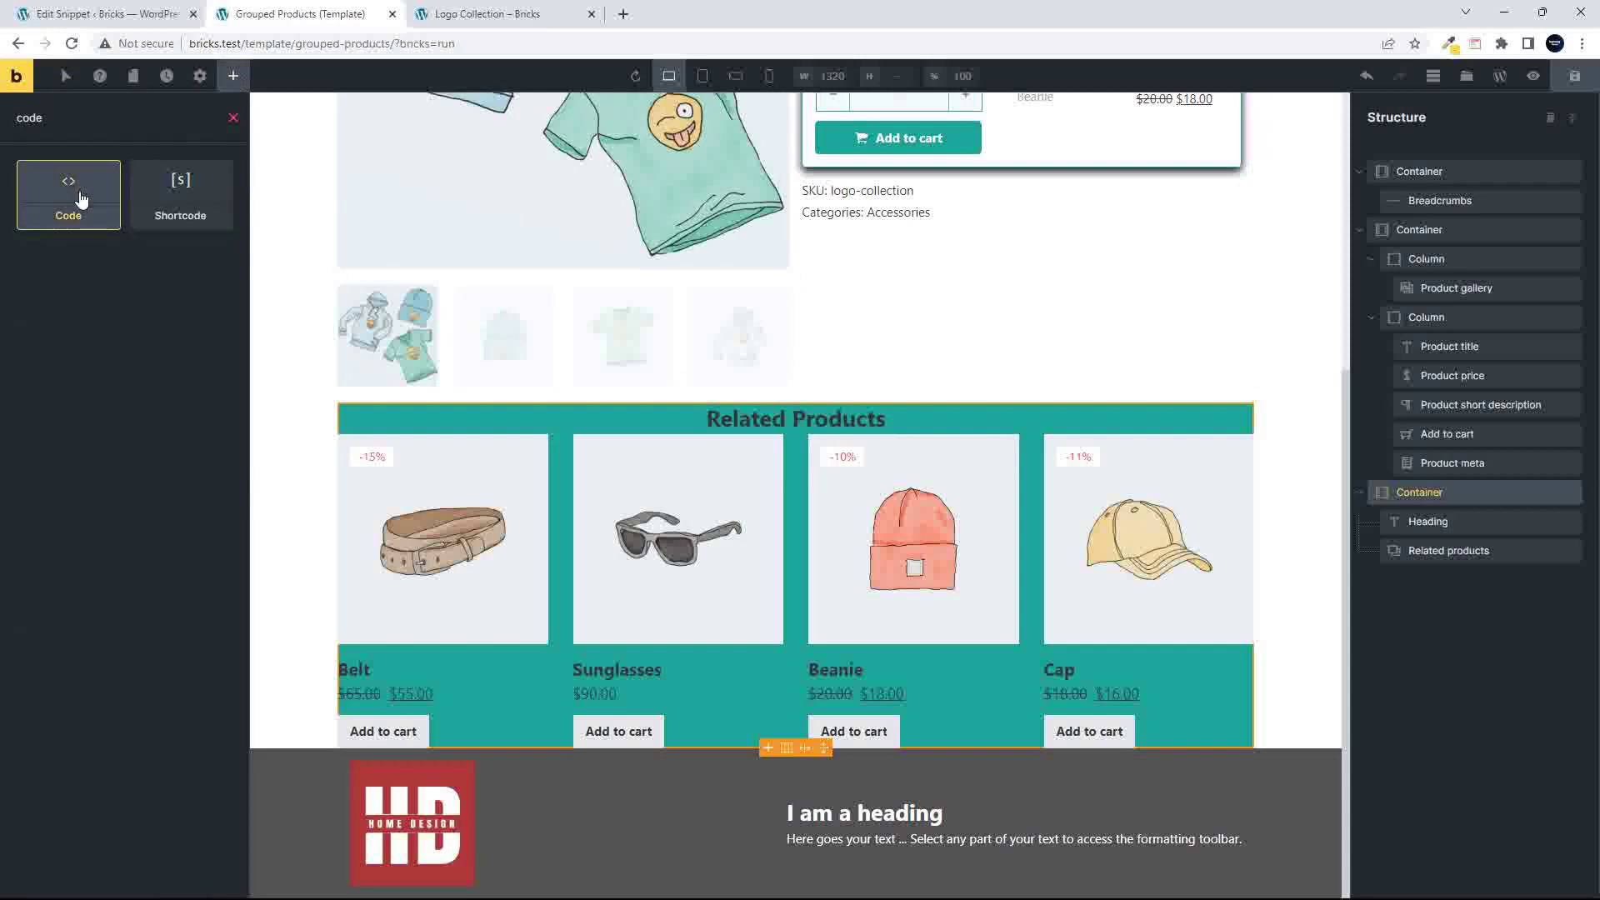
{"action": "left_click", "coordinate": [80, 197]}
{"action": "left_click_drag", "start_coordinate": [1407, 577], "coordinate": [1427, 521]}
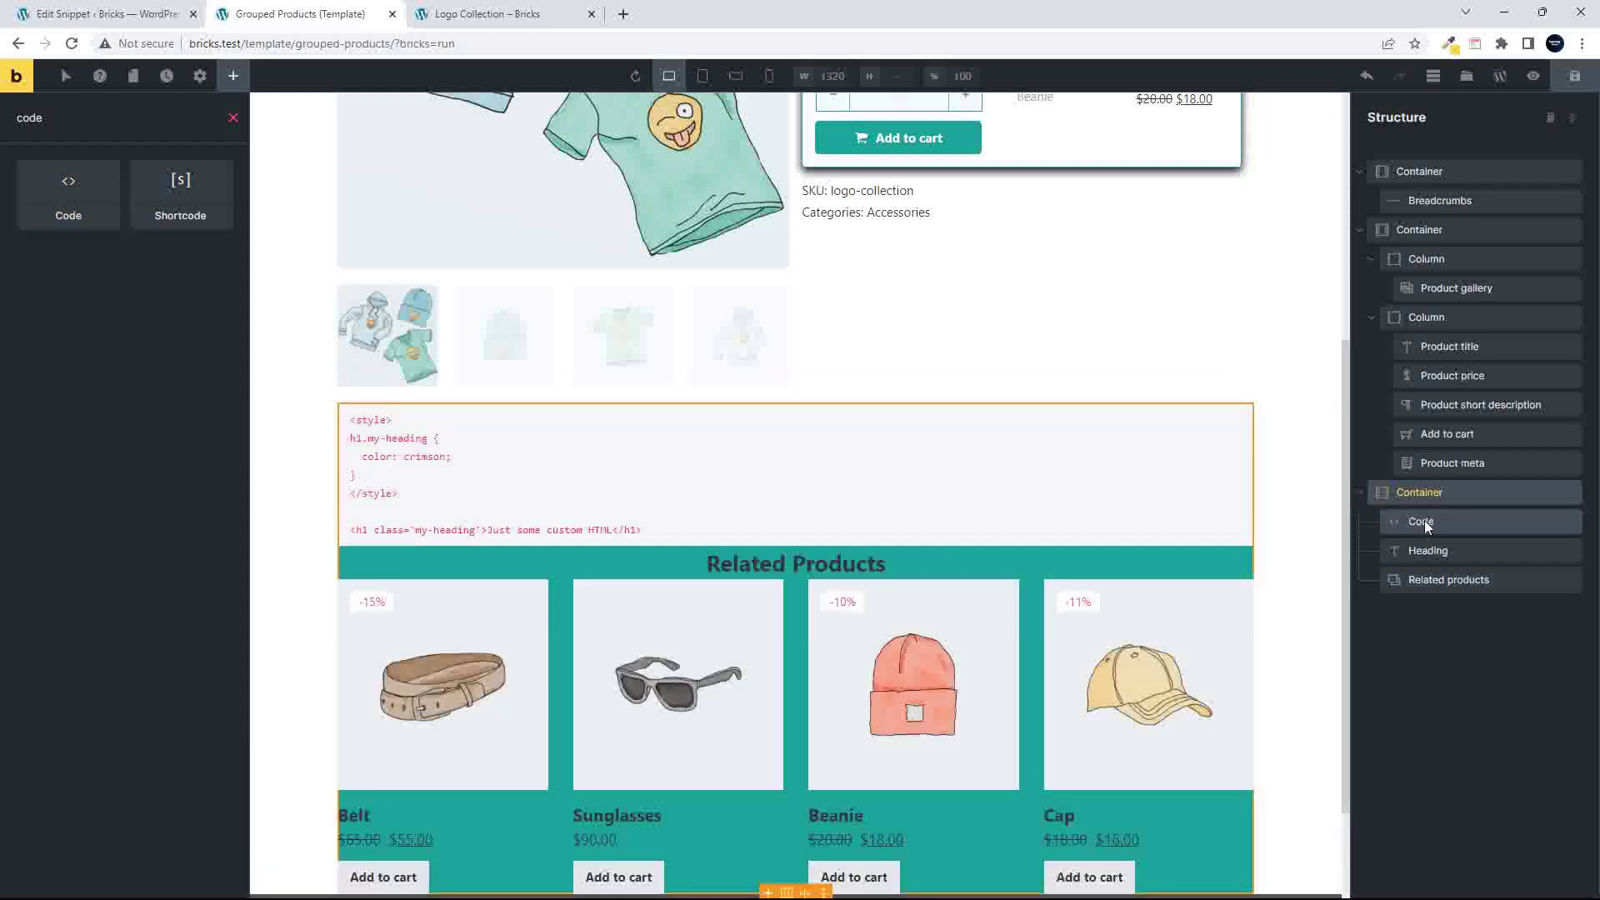
- Replace the Code element's default content with a PHP block containing echo by_check_related();
{"action": "left_click", "coordinate": [1426, 522]}
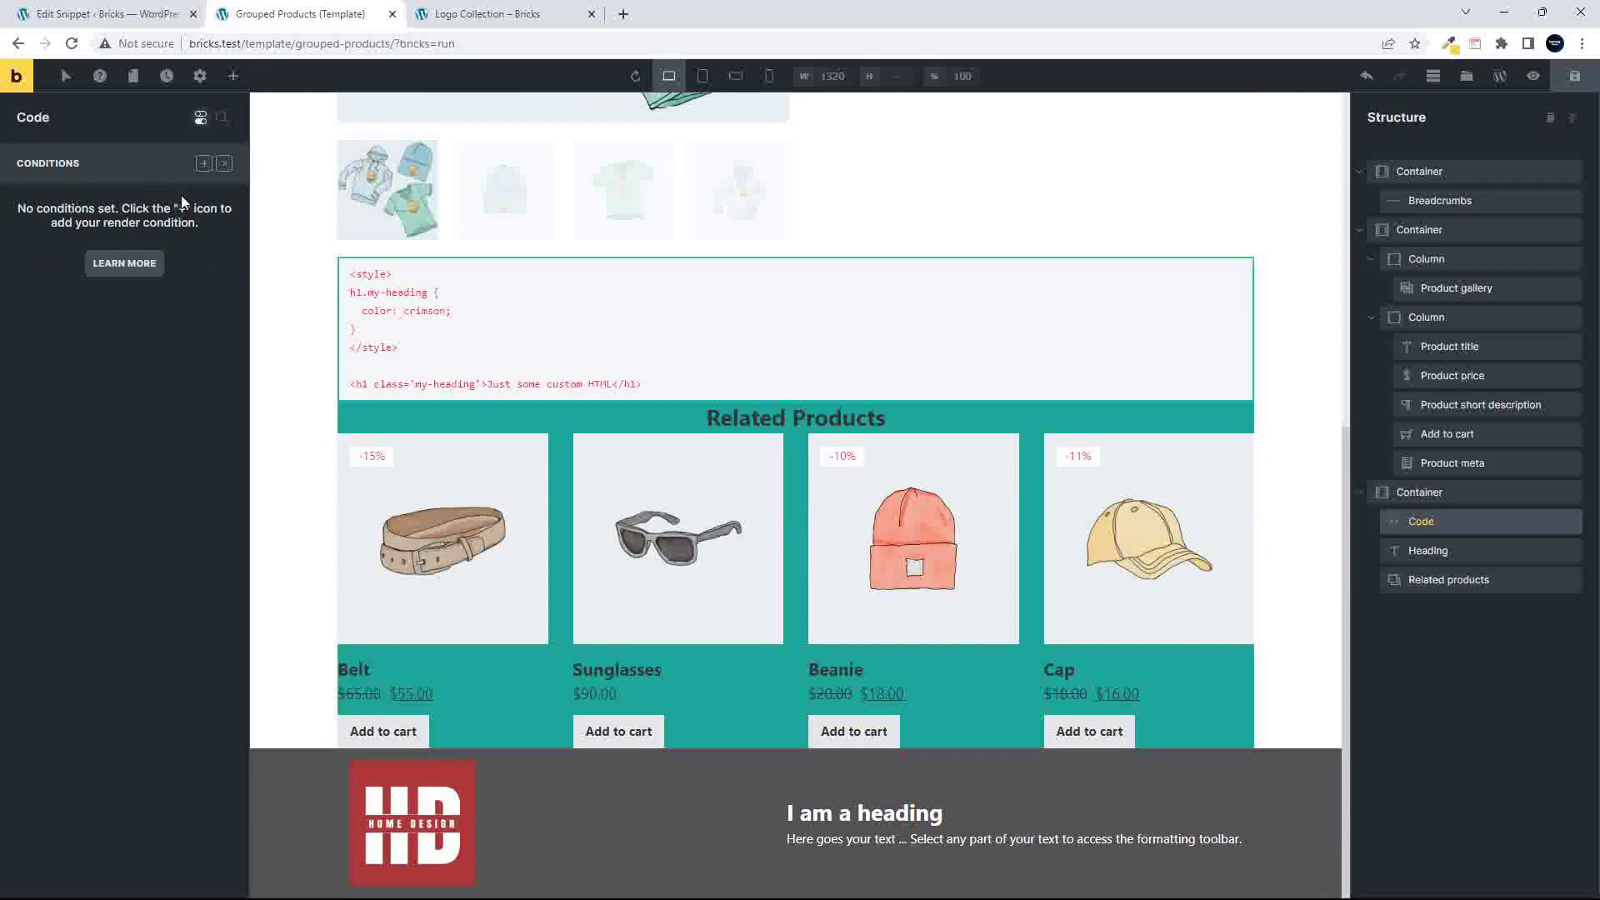
{"action": "left_click", "coordinate": [224, 165]}
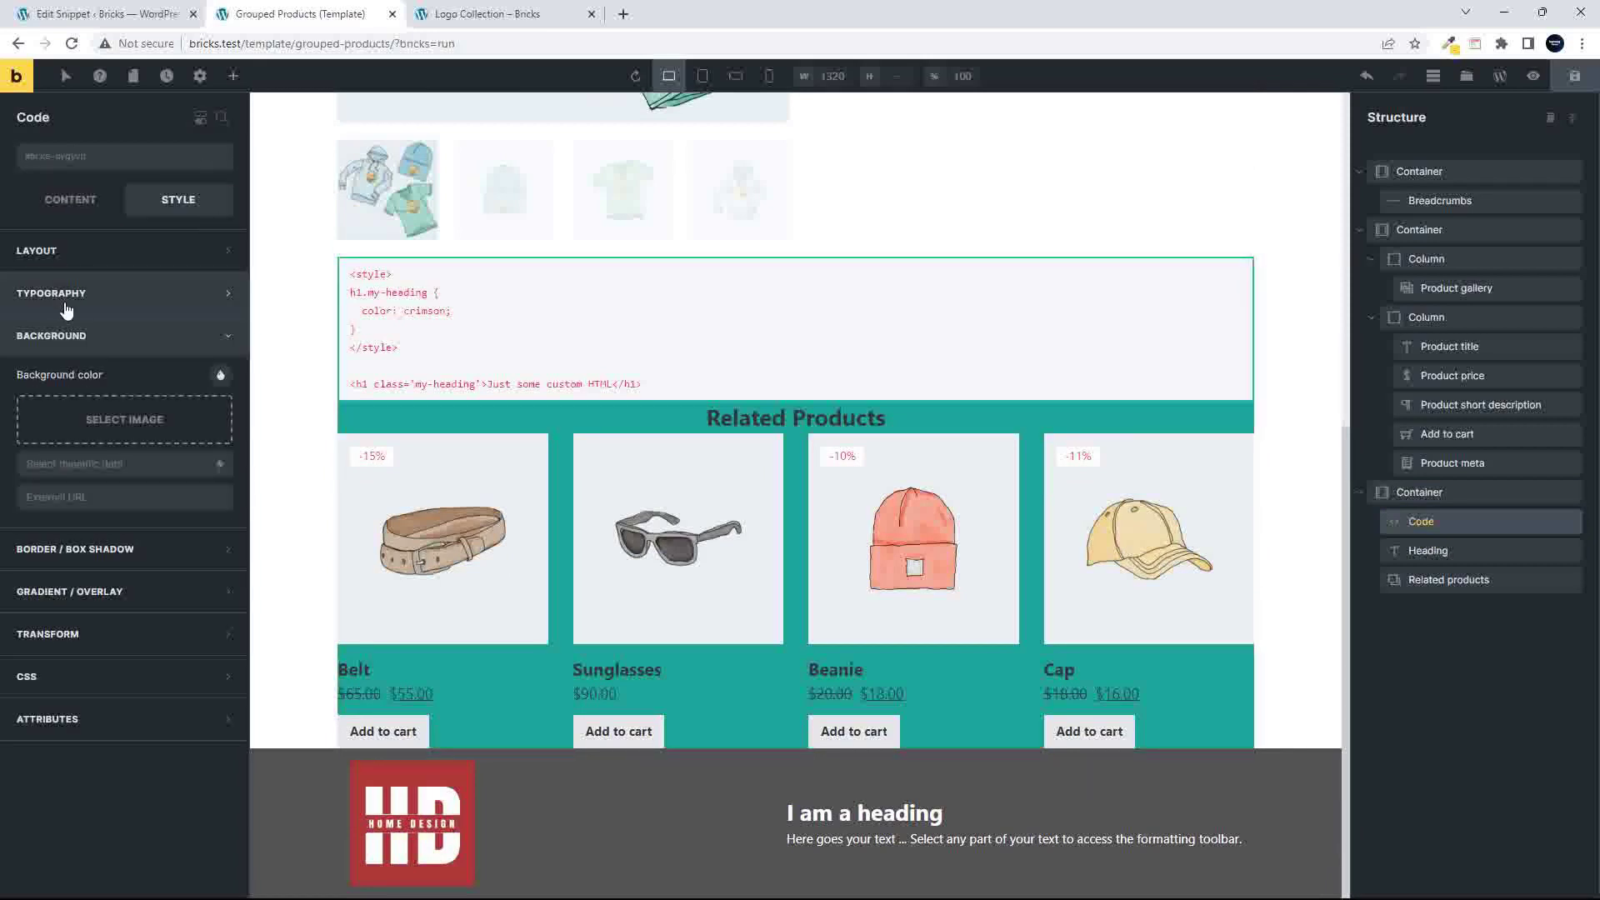
{"action": "left_click", "coordinate": [62, 207]}
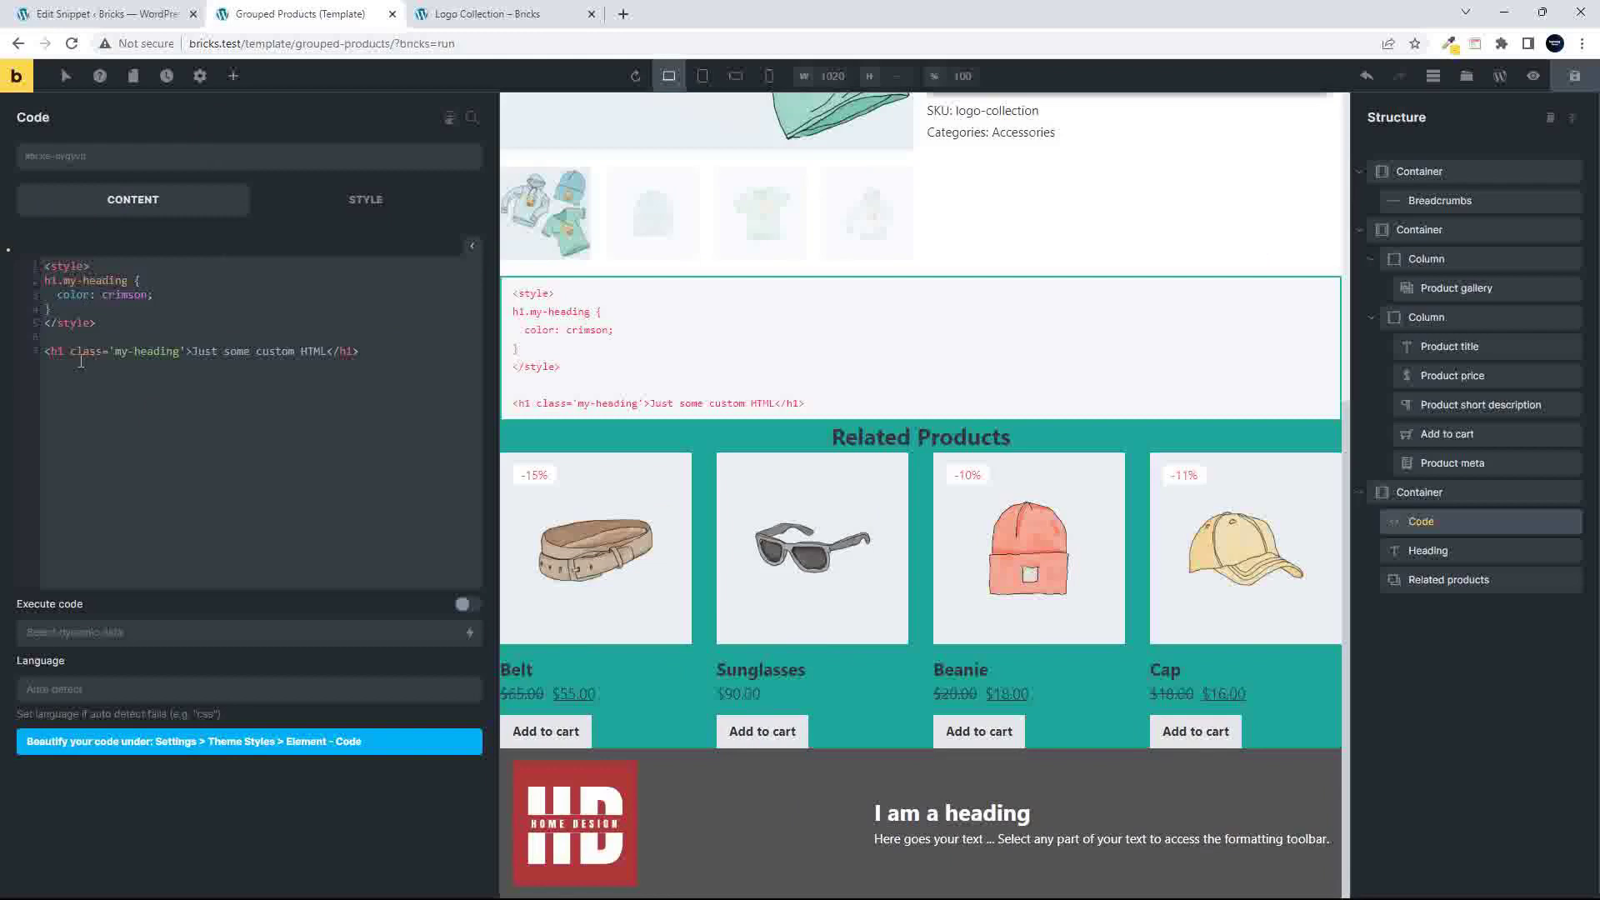
{"action": "left_click_drag", "start_coordinate": [390, 353], "coordinate": [17, 263]}
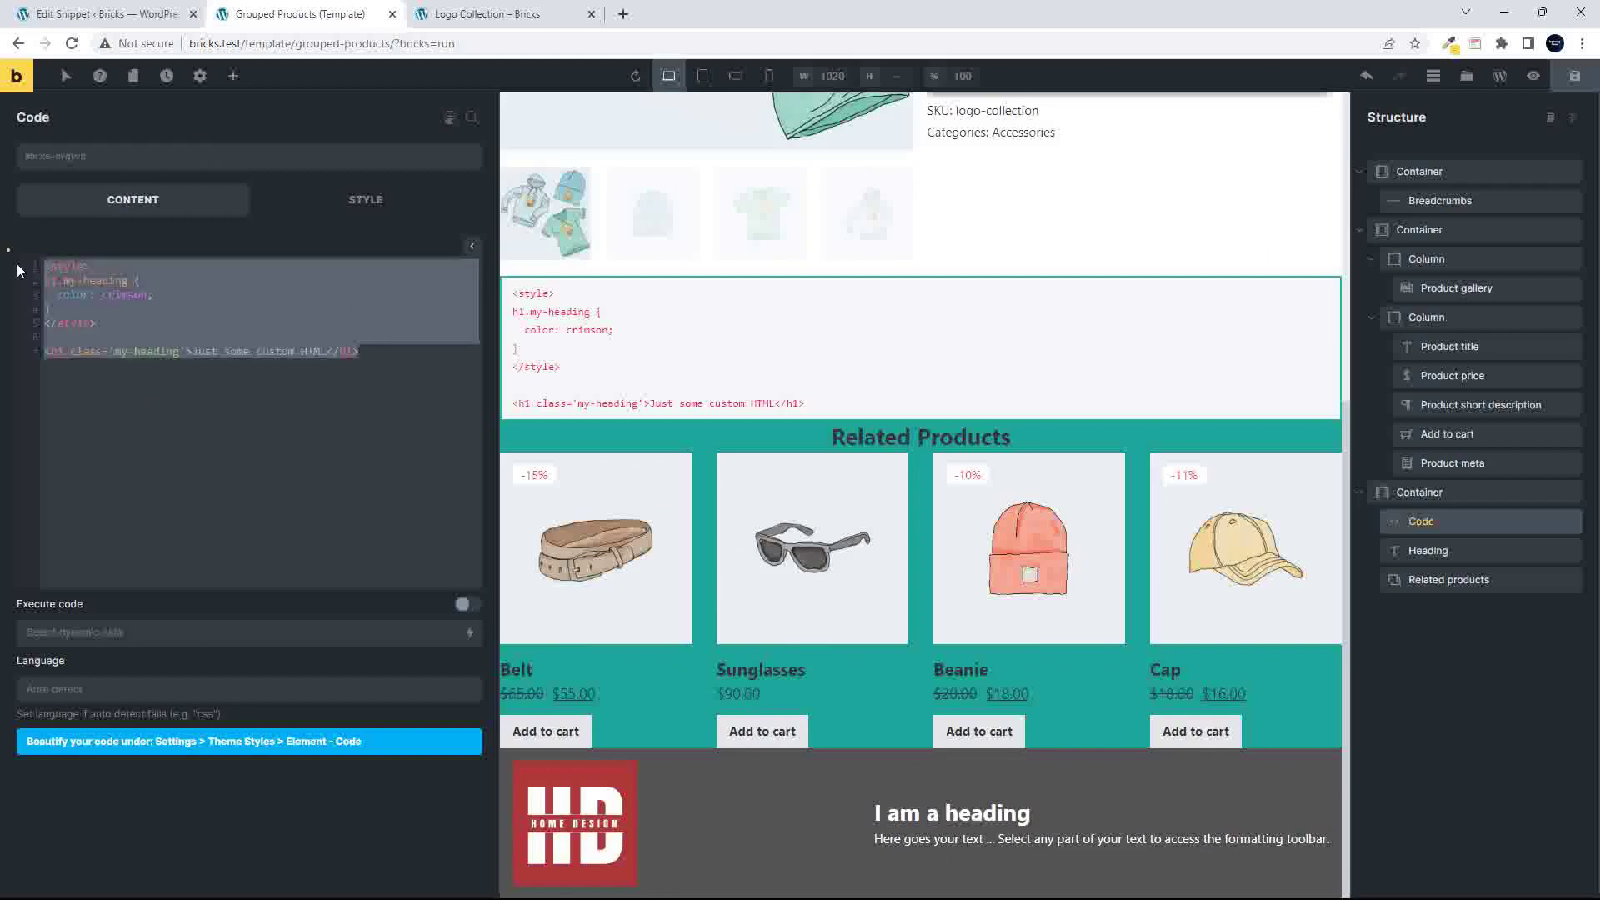
{"action": "type", "text": "<?p"}
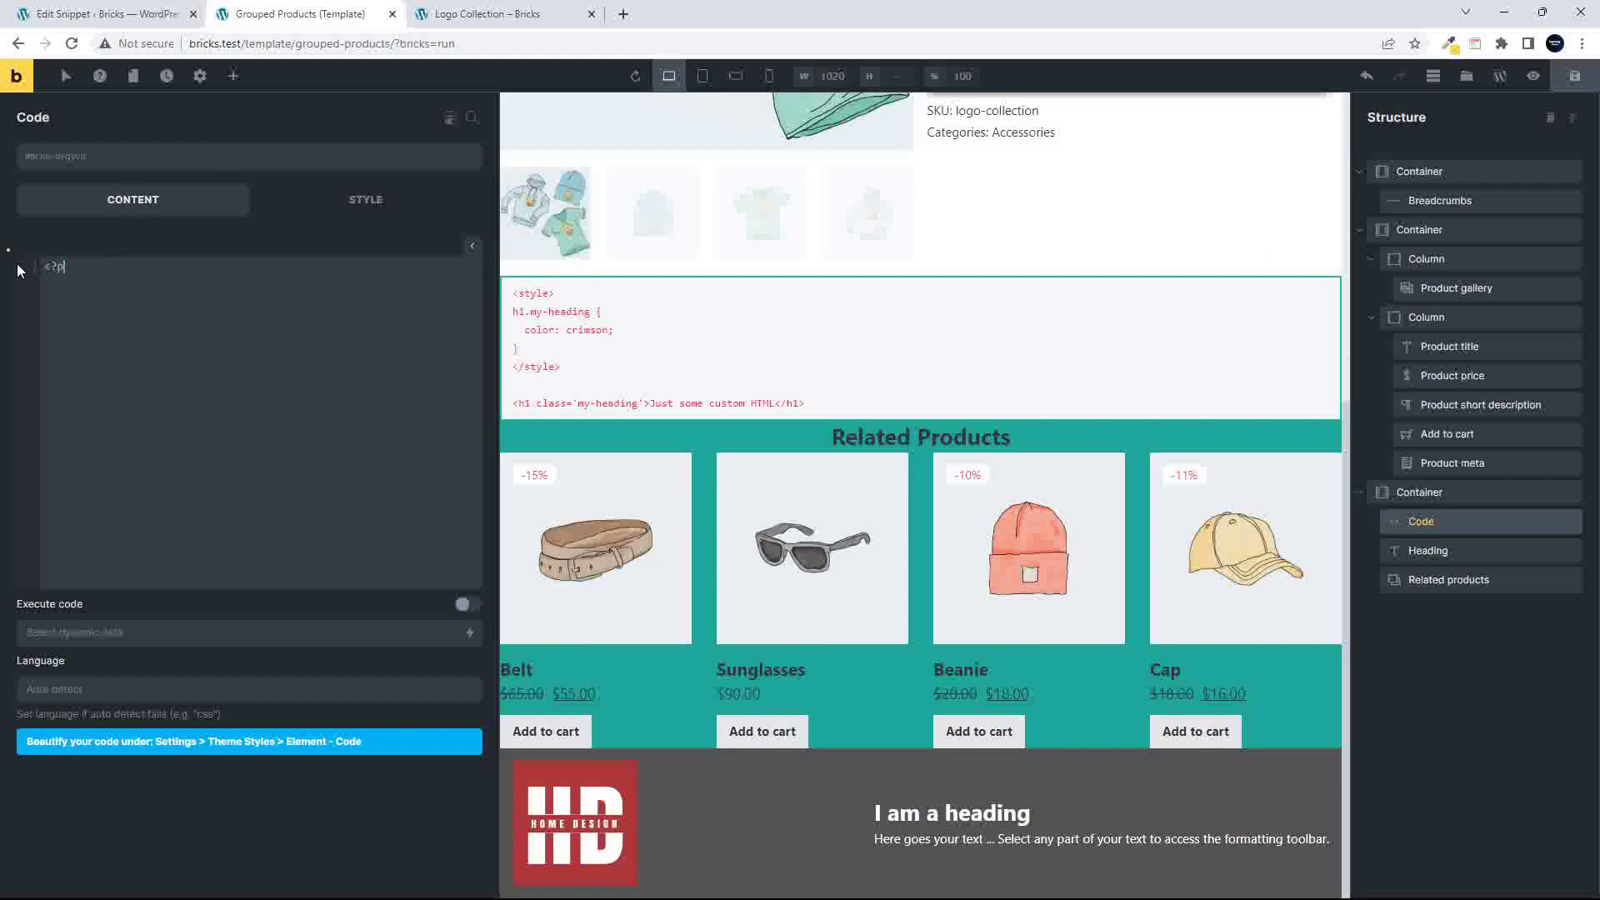
{"action": "type", "text": "hp"}
{"action": "key", "text": "Return"}
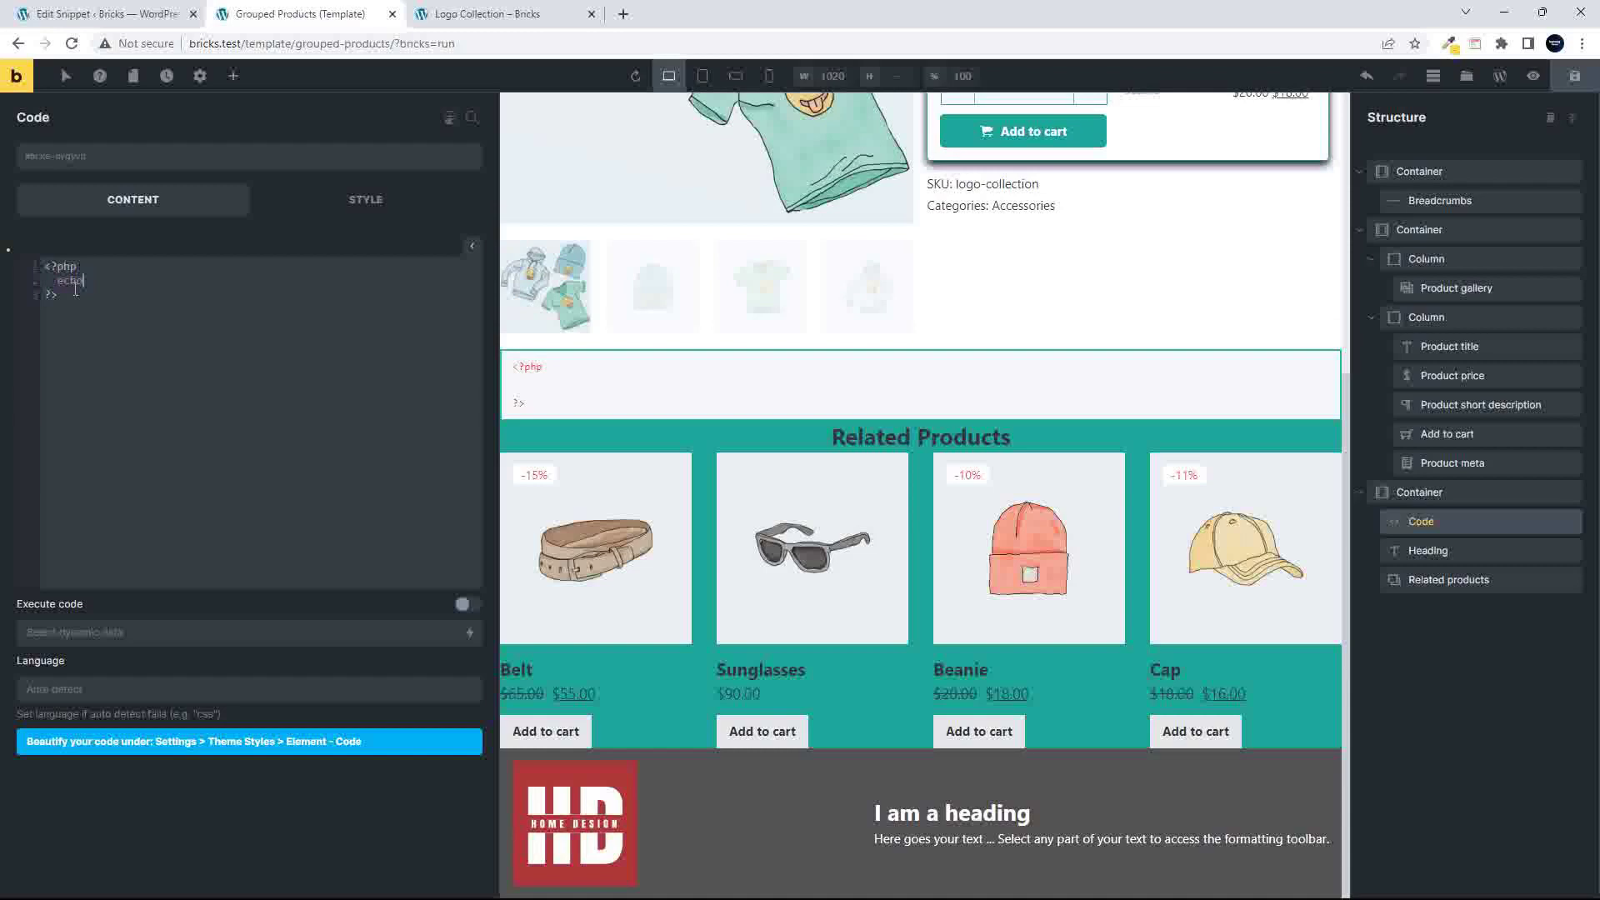
{"action": "type", "text": "by_check_related"}
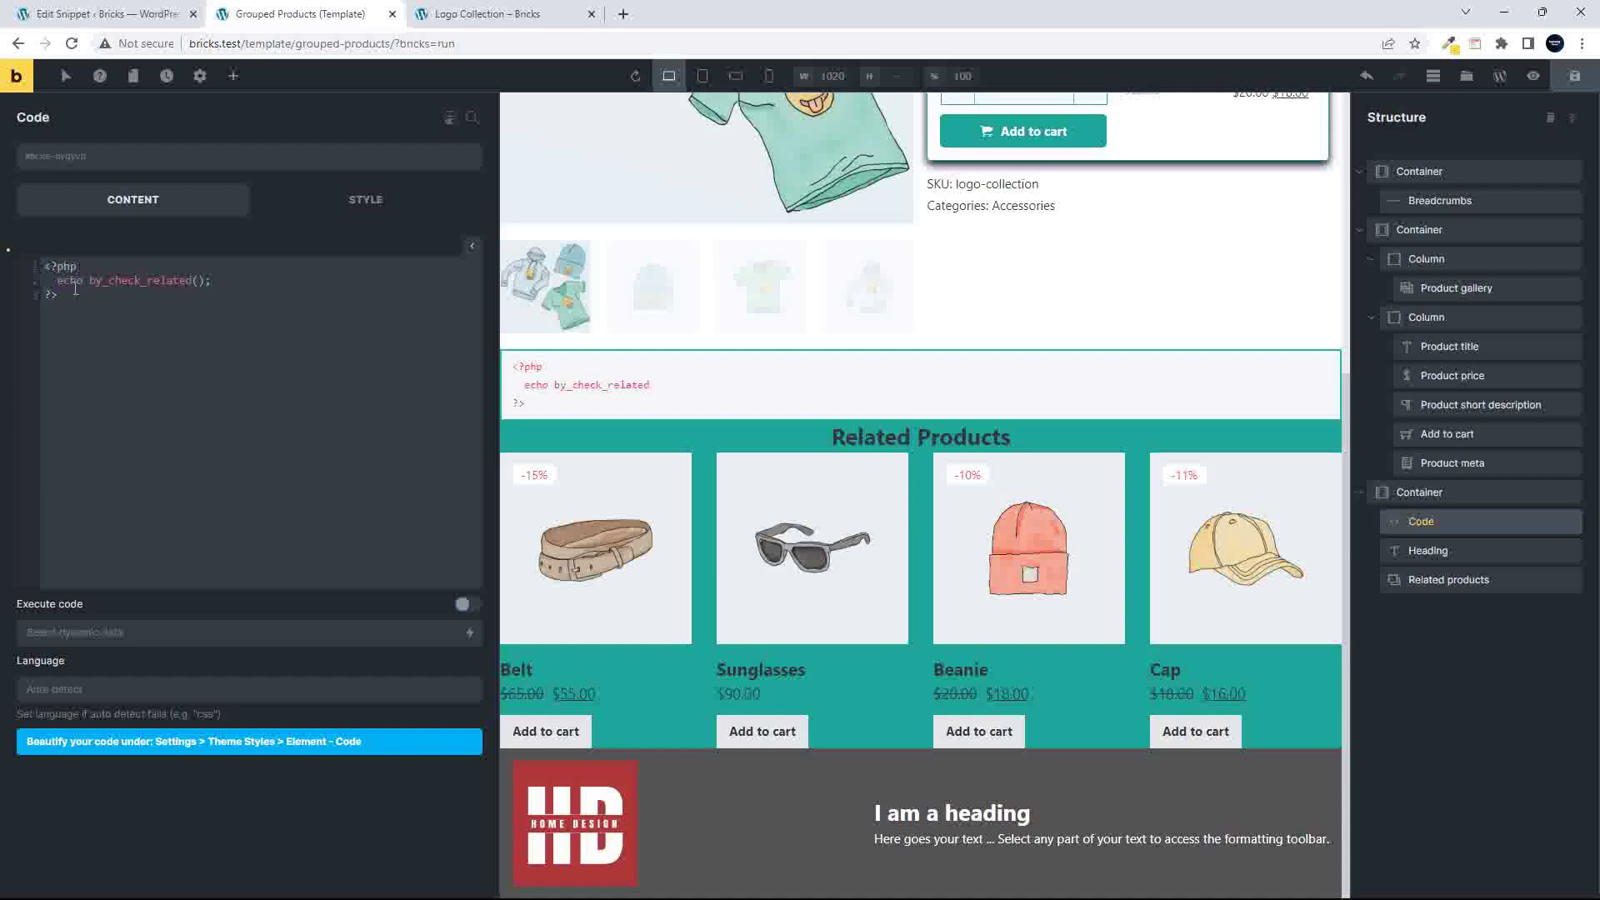
- Save the template, enable code execution for the Code element, and run its code in the preview
{"action": "left_click", "coordinate": [1575, 77]}
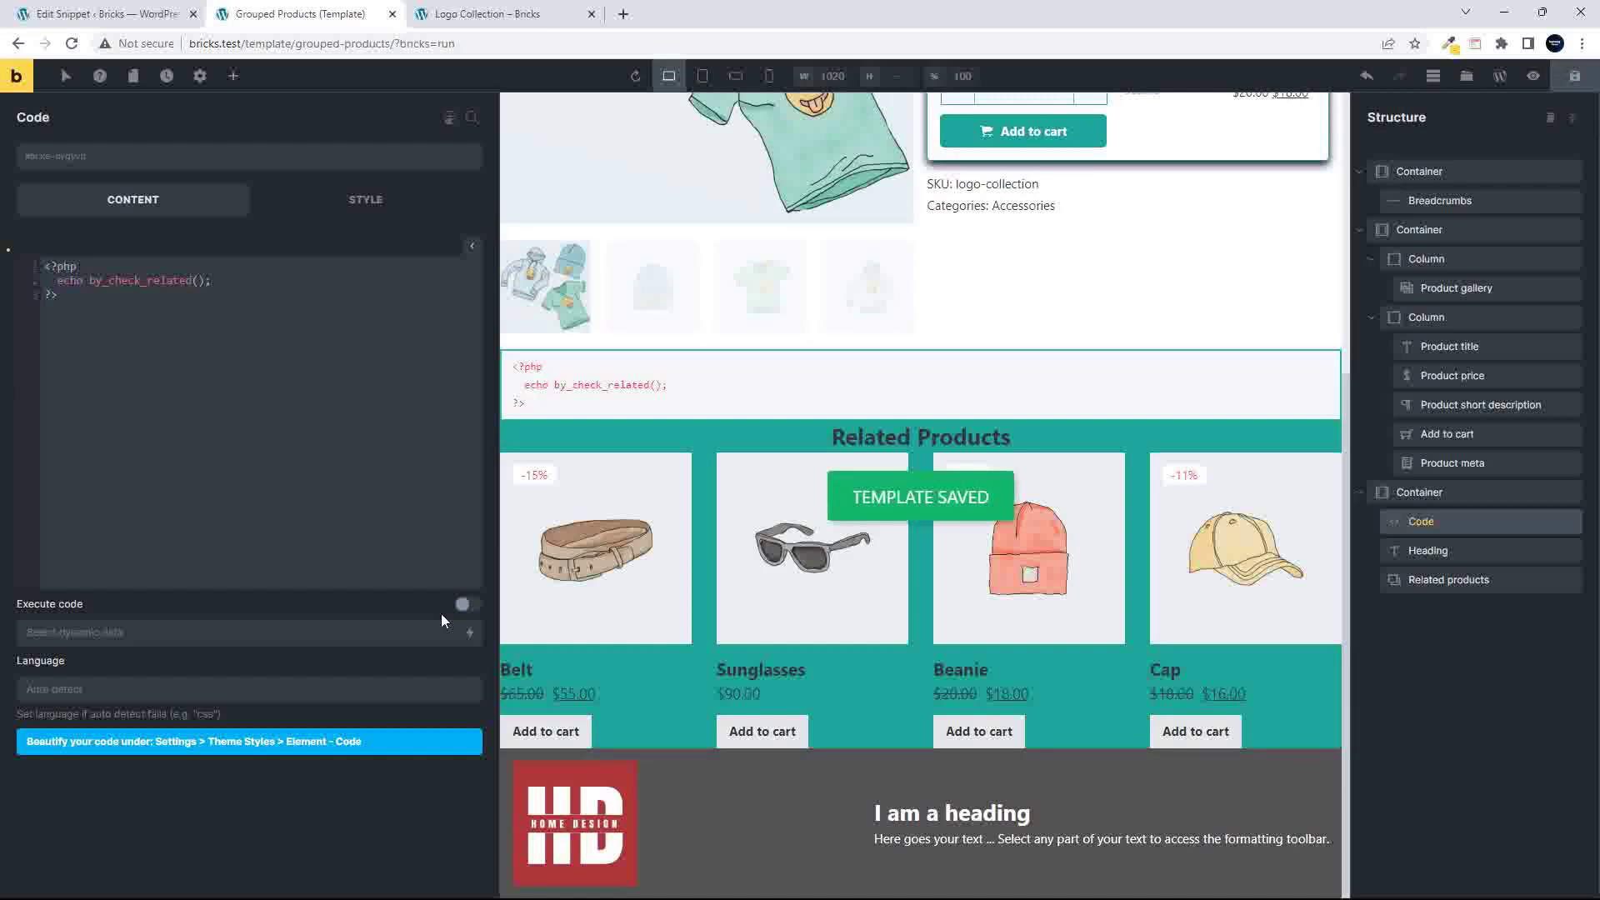
{"action": "left_click", "coordinate": [463, 606]}
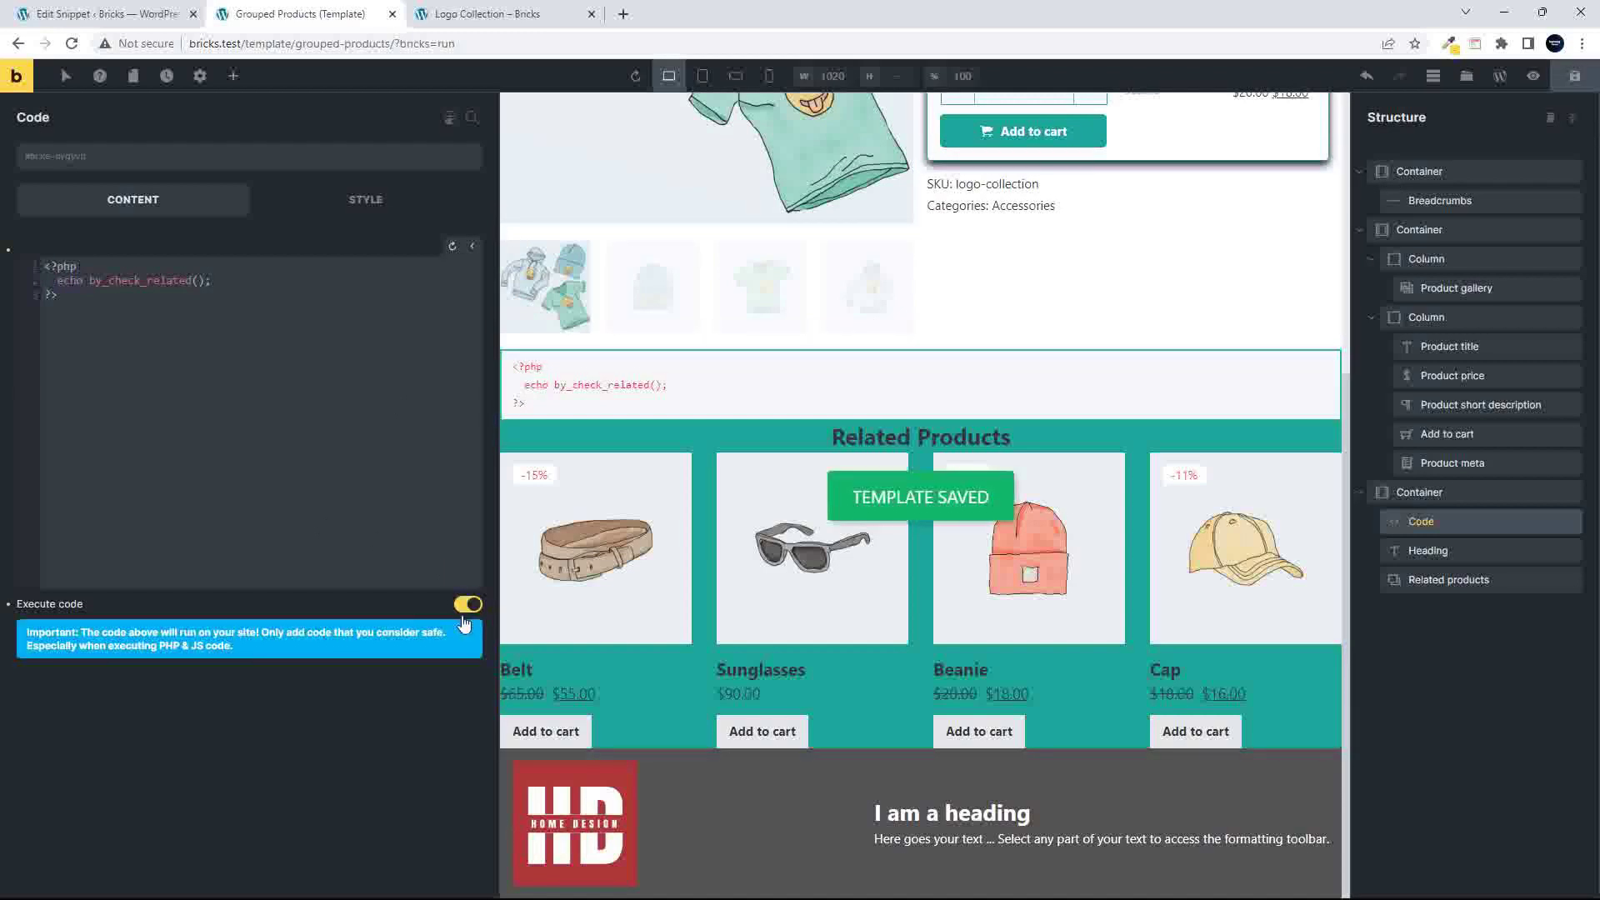
{"action": "left_click", "coordinate": [452, 250]}
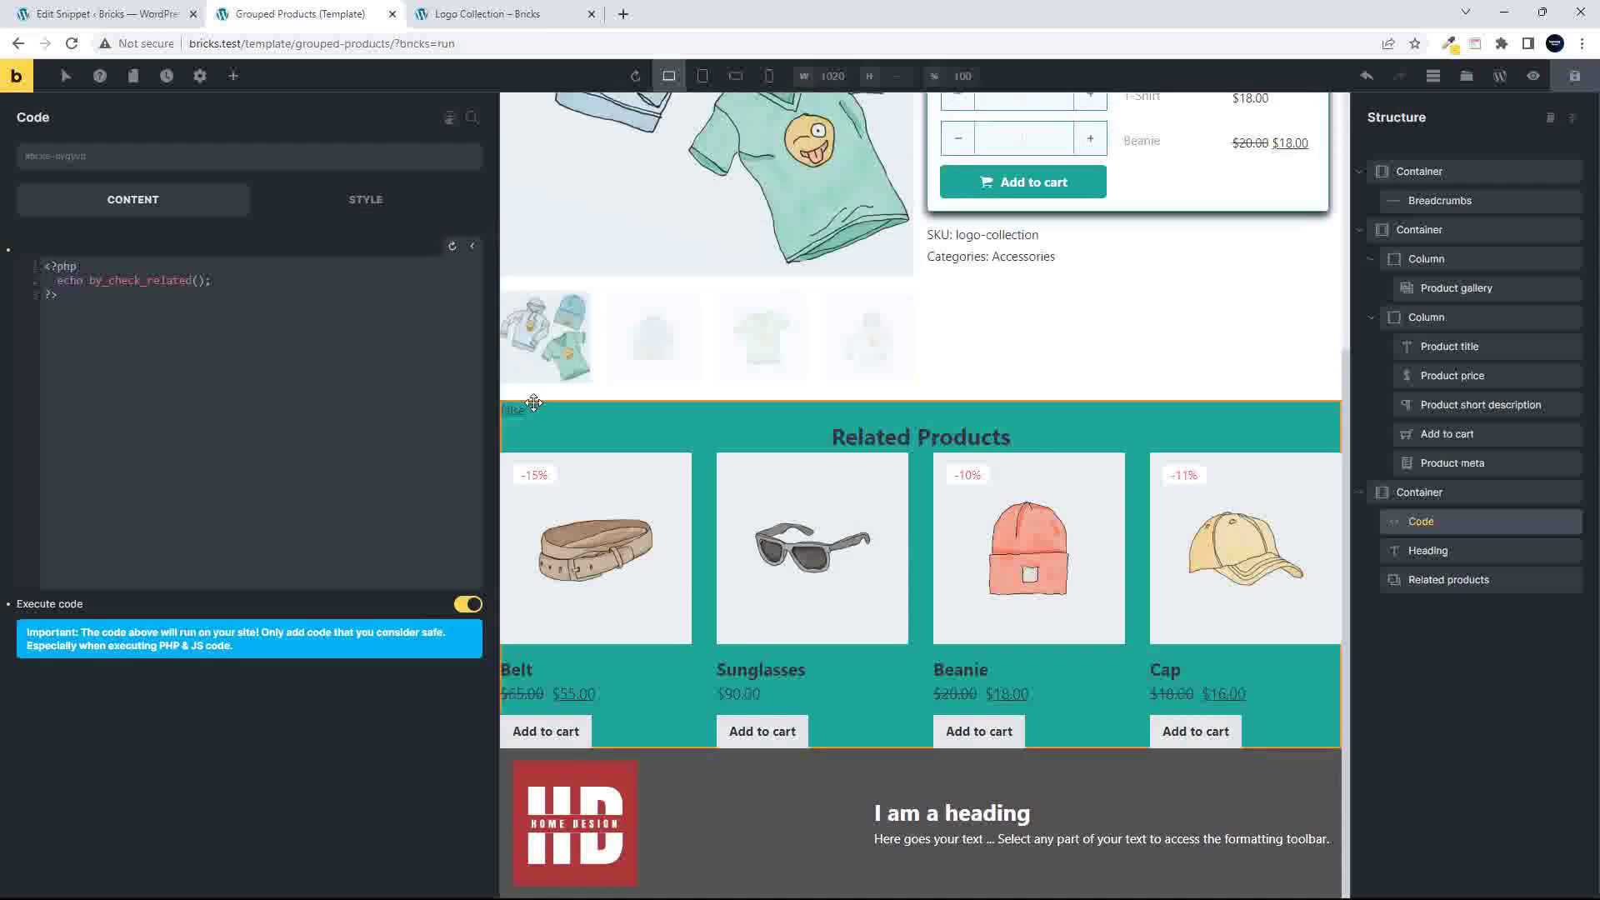
- Reload the Logo Collection product page, check the code block above the Related Products heading, and return to the template
{"action": "left_click", "coordinate": [477, 17]}
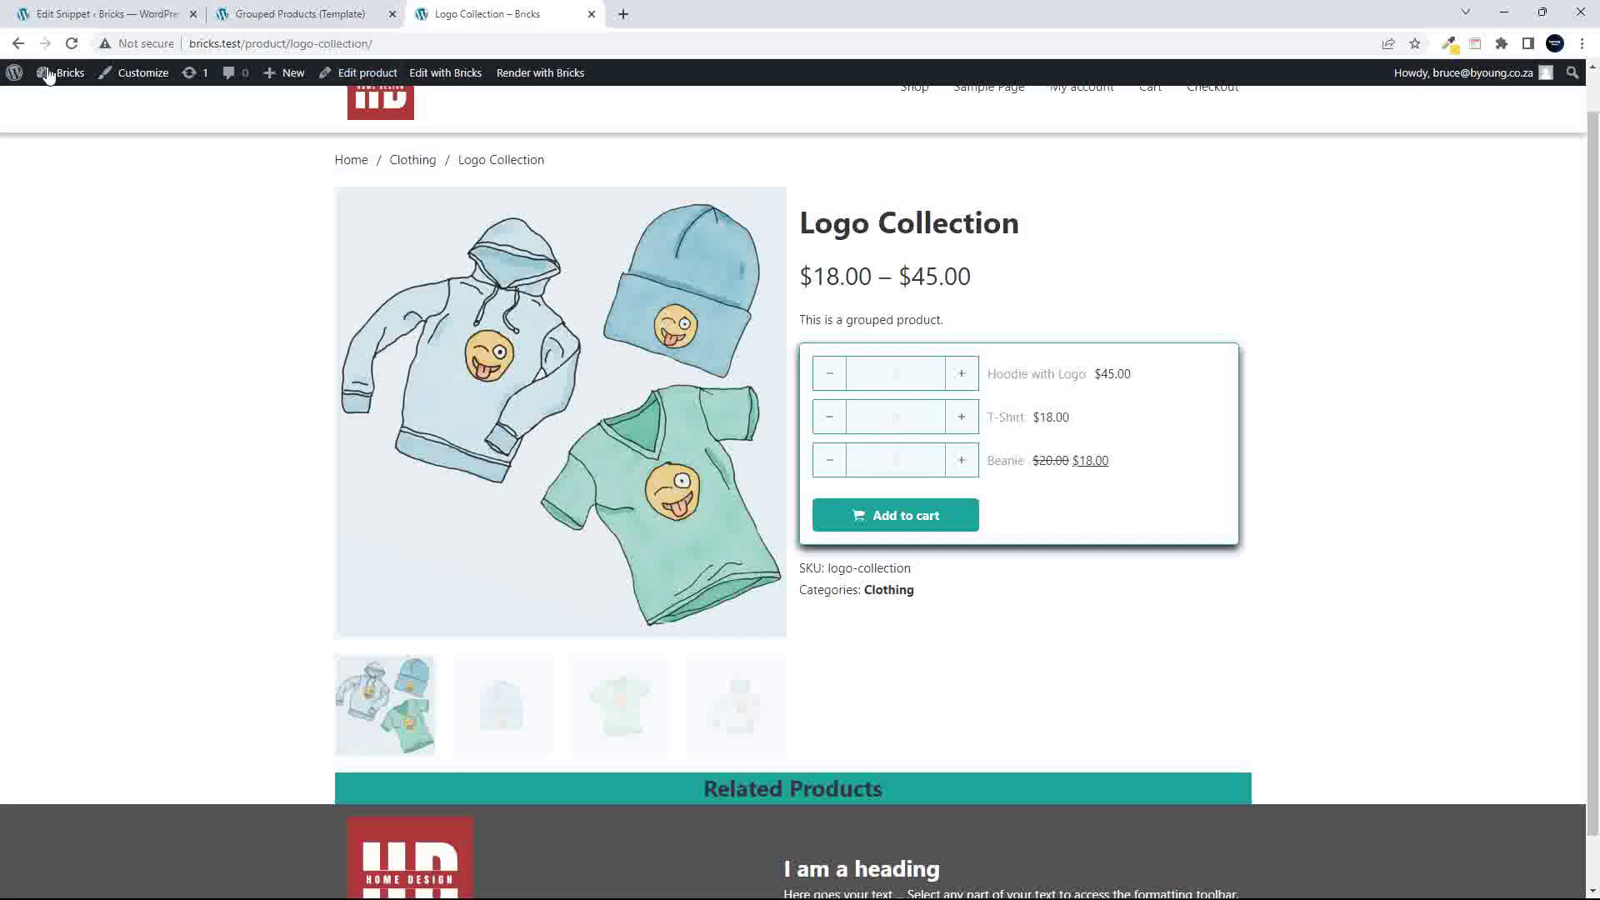
{"action": "left_click", "coordinate": [73, 43]}
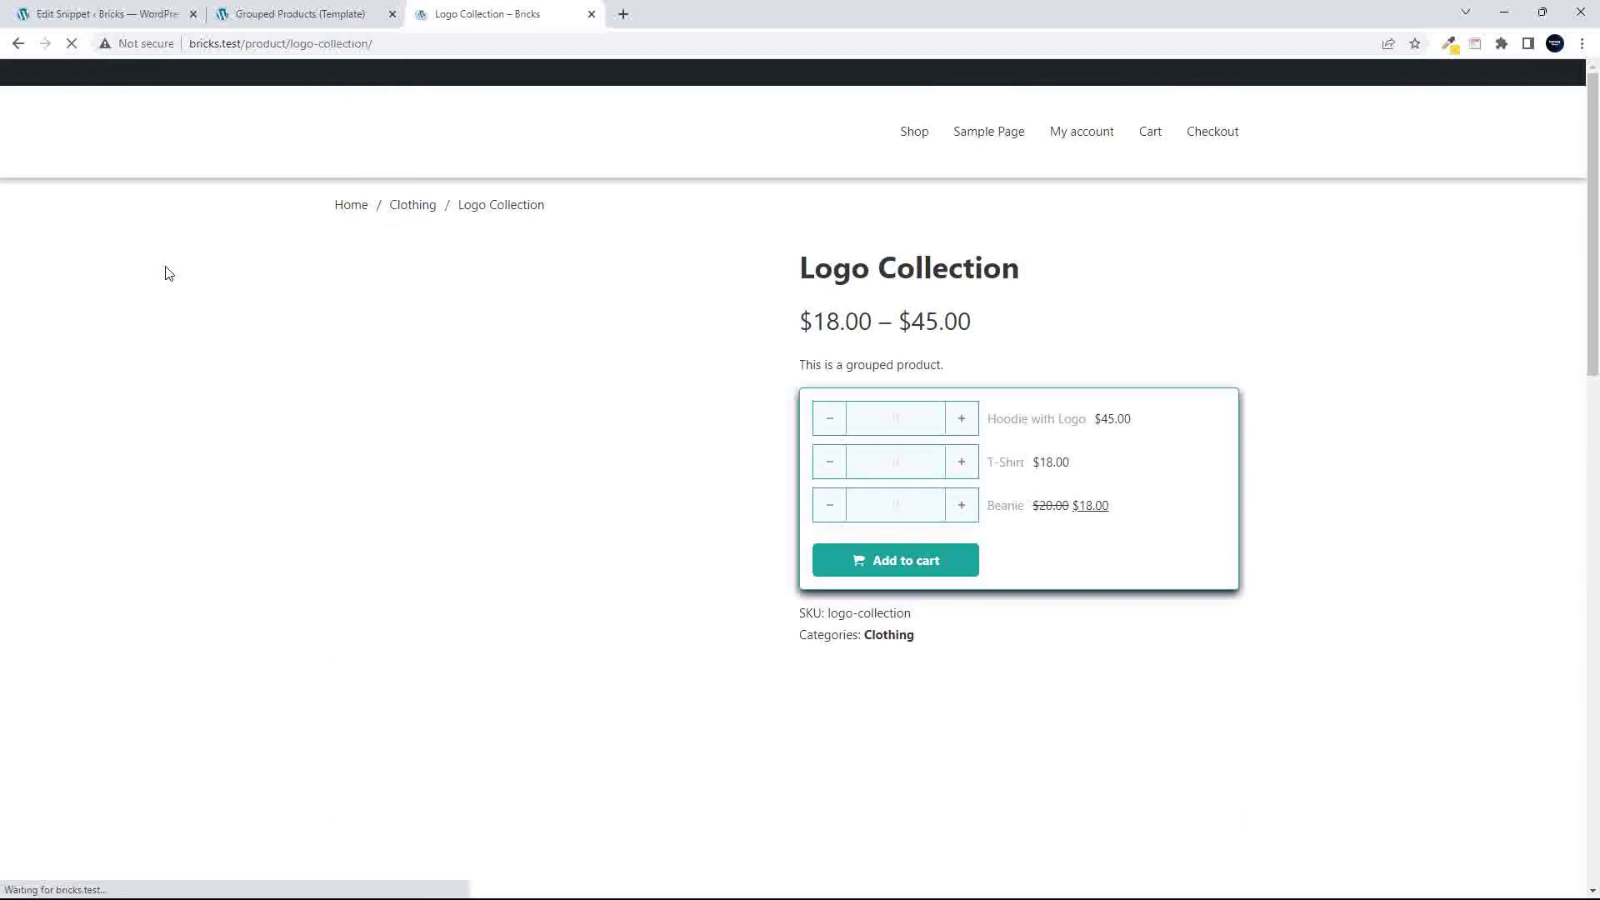
{"action": "scroll", "coordinate": [154, 301], "scroll_direction": "down", "scroll_amount": 2}
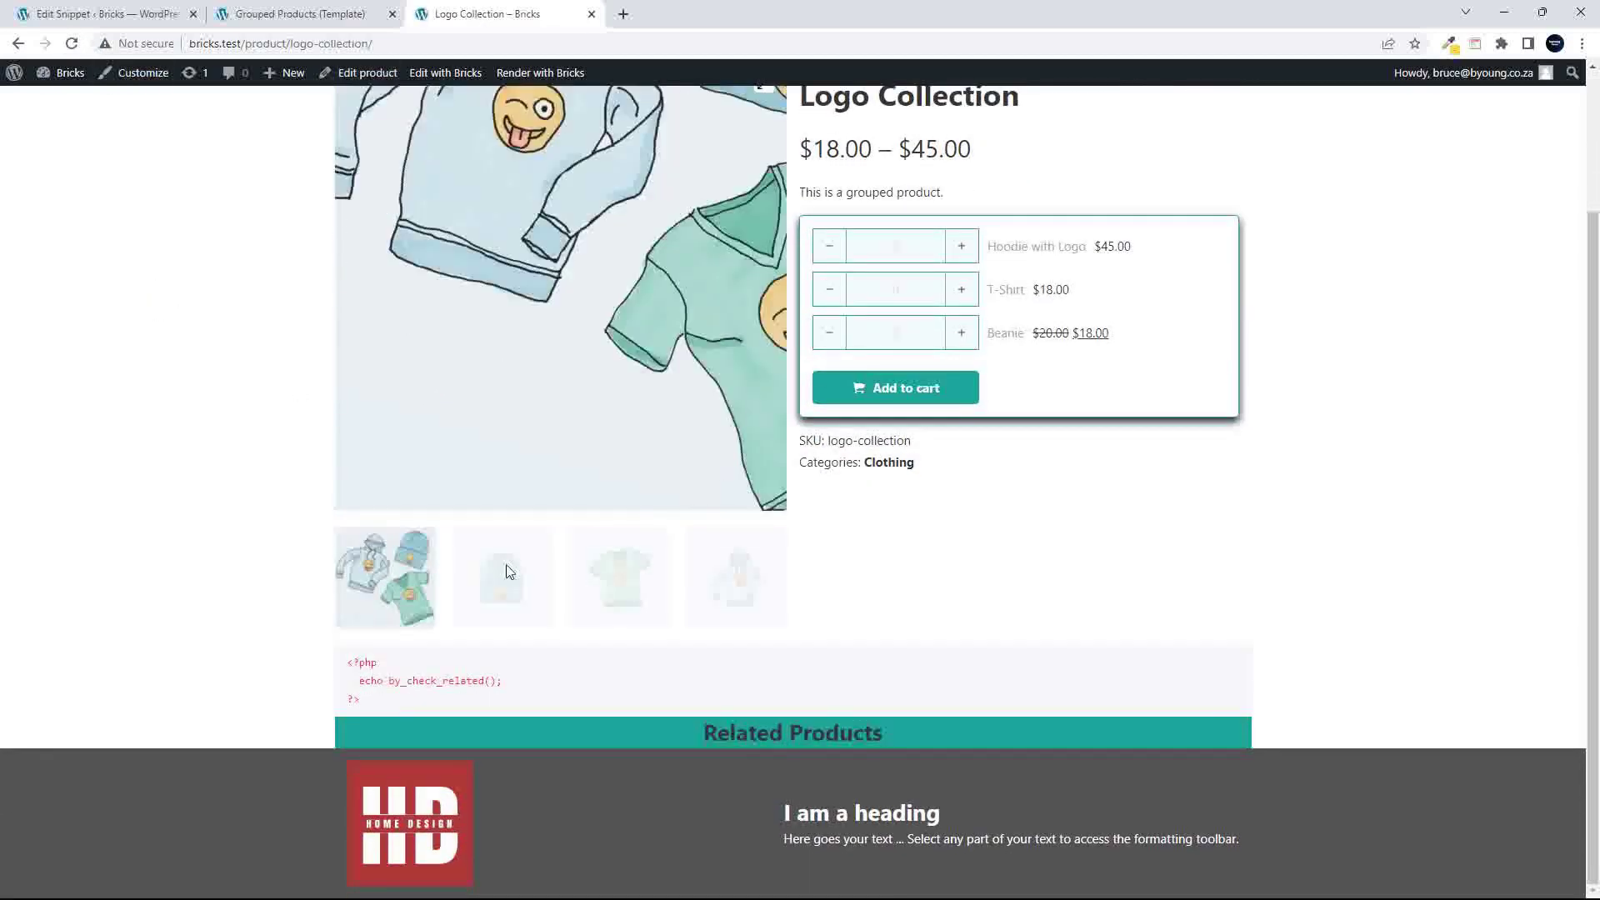
{"action": "scroll", "coordinate": [508, 571], "scroll_direction": "up", "scroll_amount": 1}
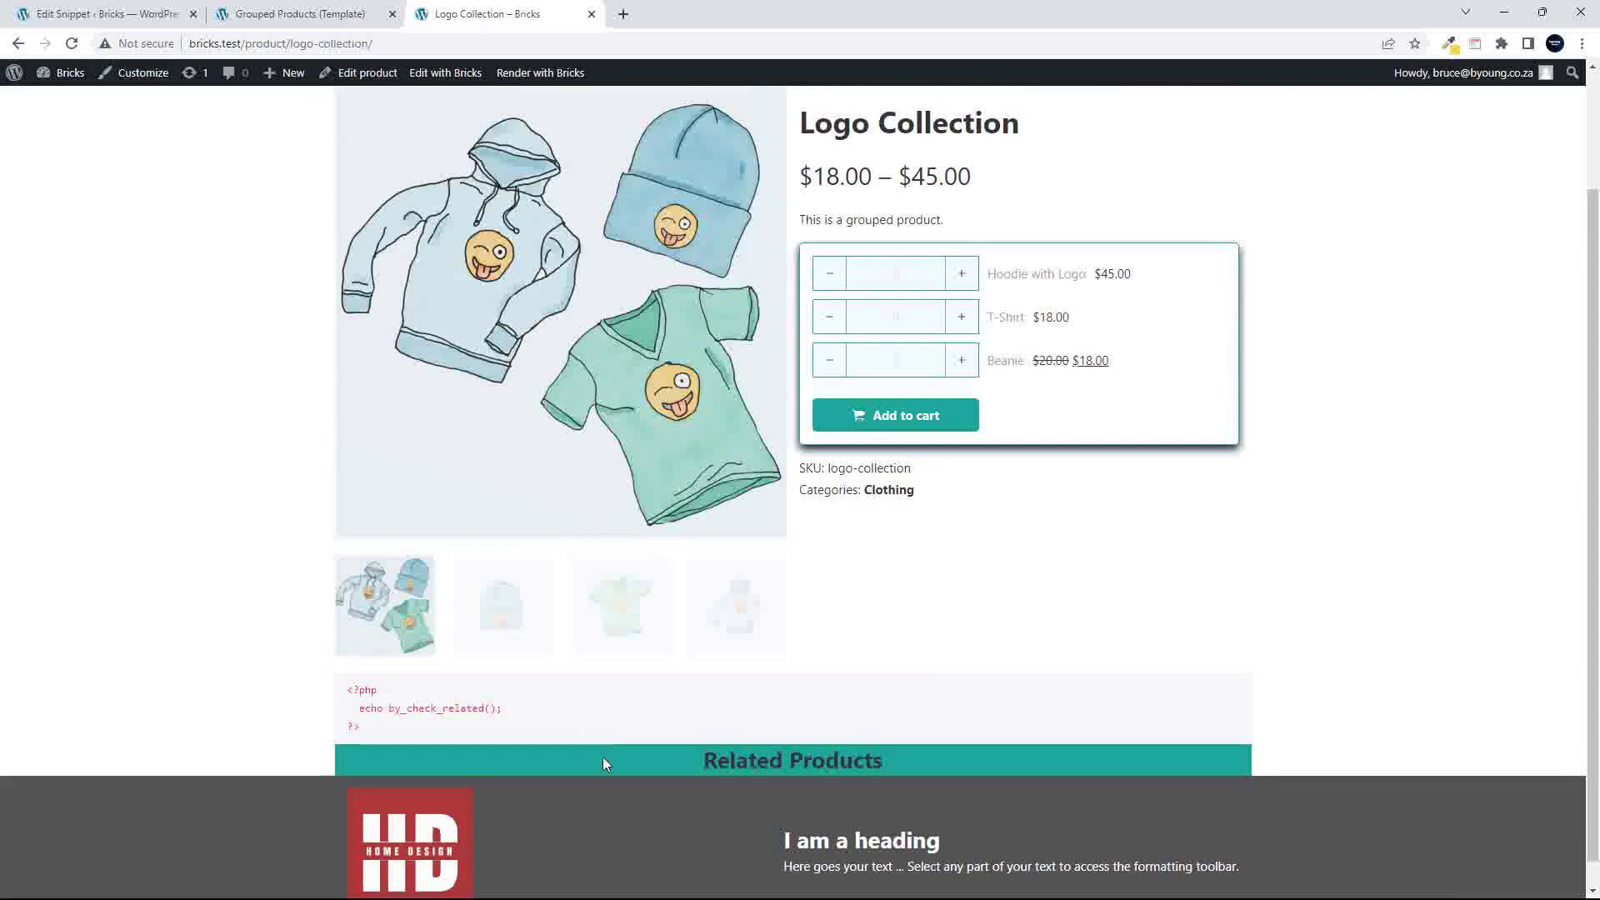
{"action": "left_click", "coordinate": [290, 11]}
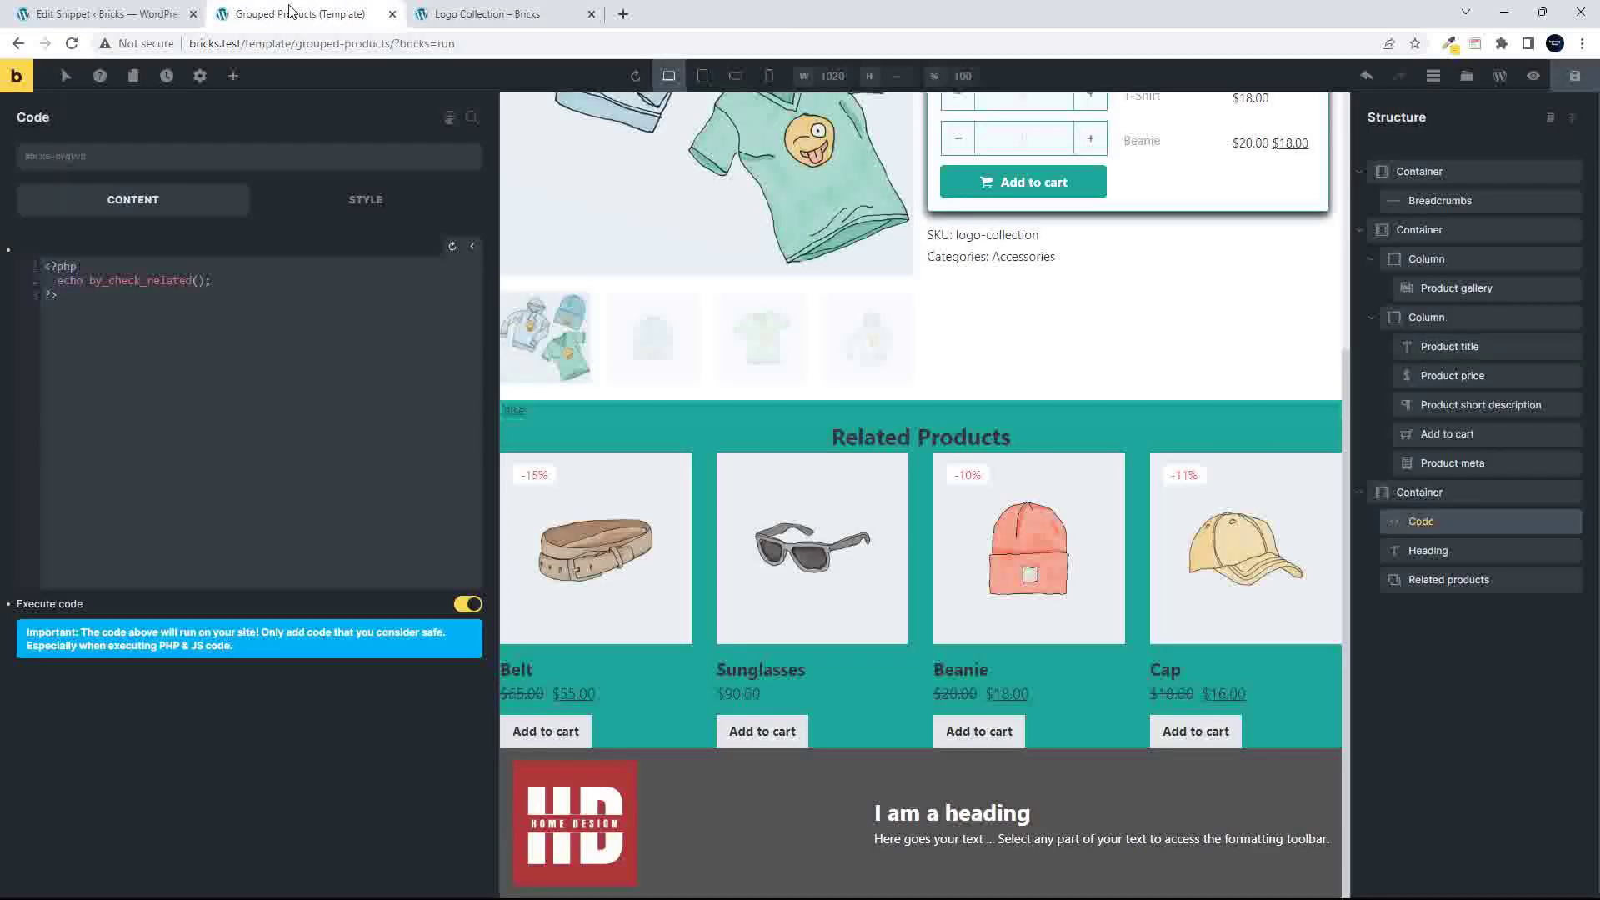
- Set the Logo Collection product's category to Accessories instead of Clothing, update it, and rerun the template's Code element
{"action": "left_click", "coordinate": [514, 13]}
{"action": "left_click", "coordinate": [363, 77]}
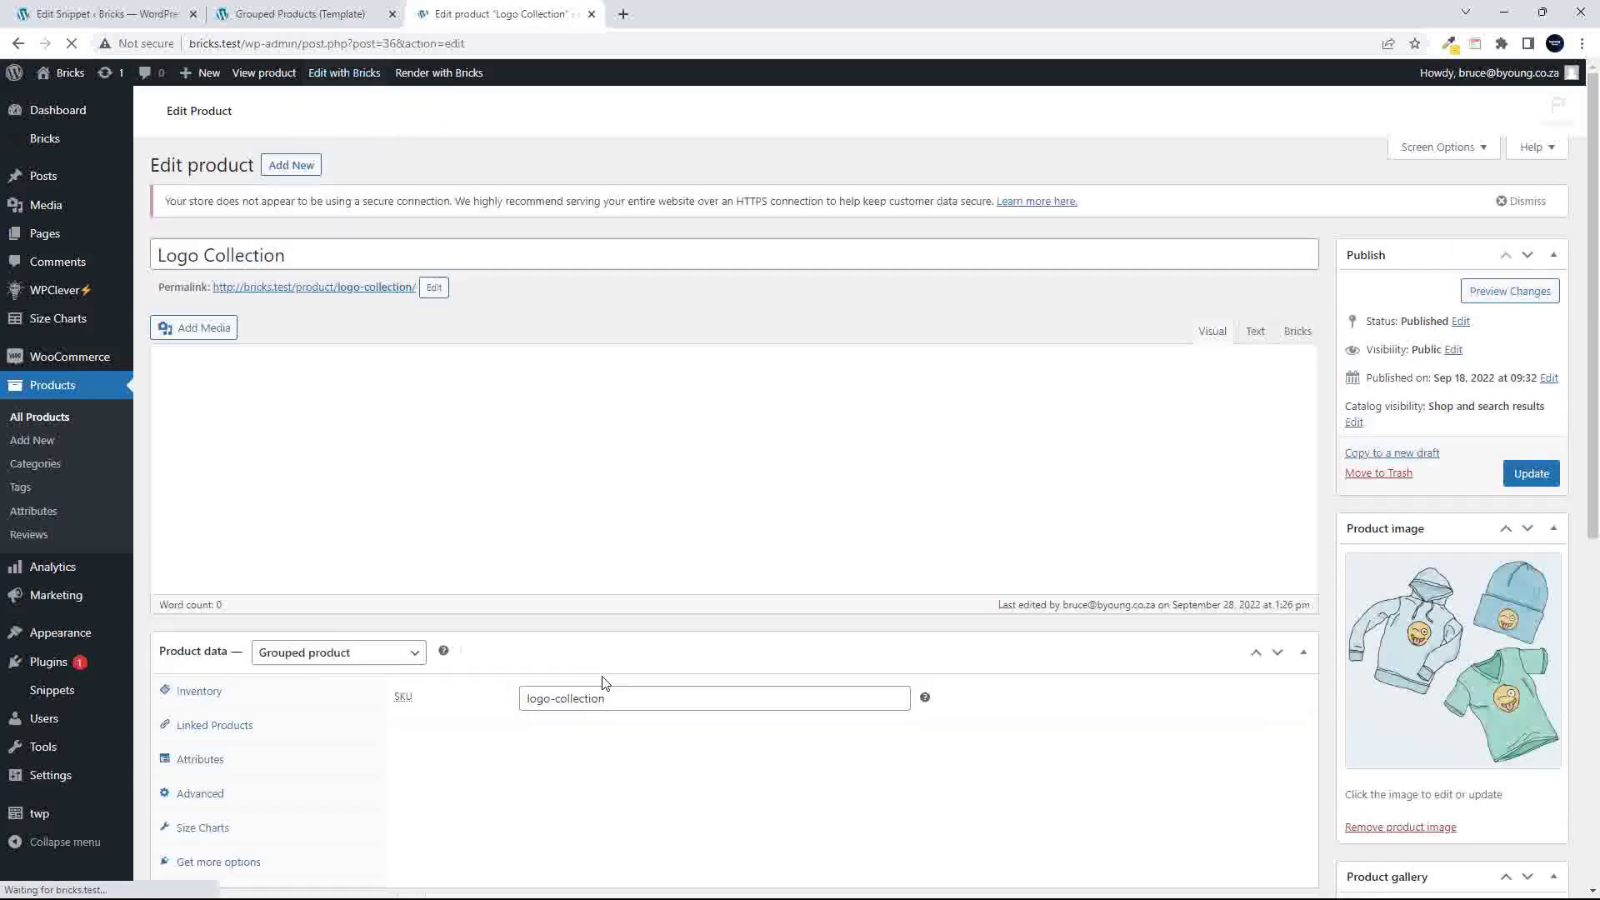
{"action": "scroll", "coordinate": [1396, 847], "scroll_direction": "down", "scroll_amount": 5}
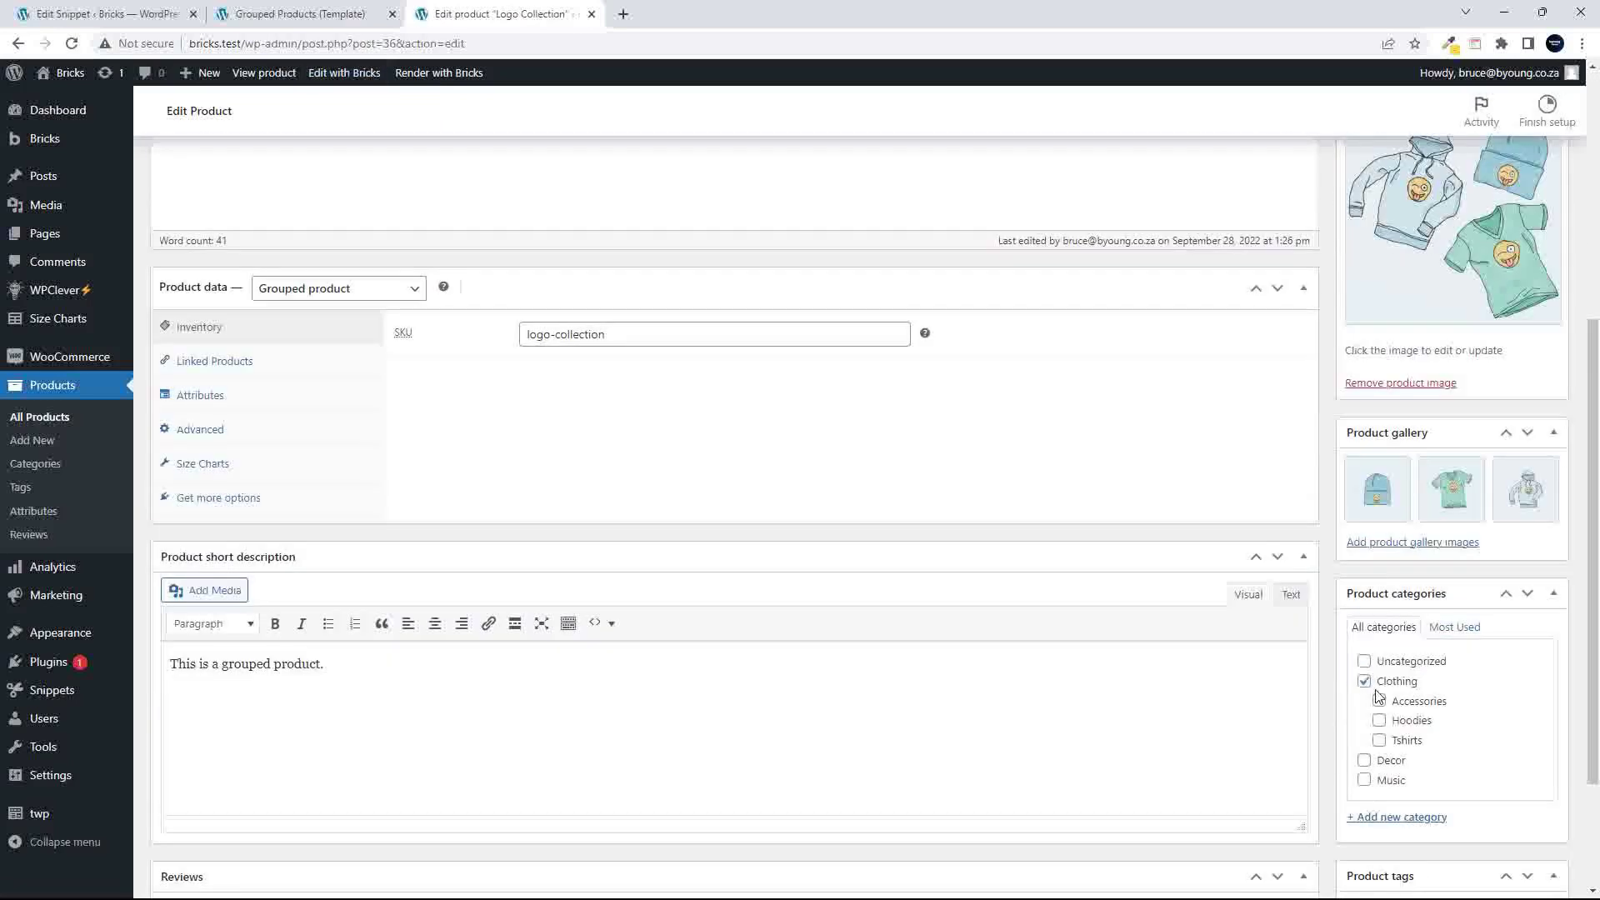
{"action": "scroll", "coordinate": [1393, 410], "scroll_direction": "up", "scroll_amount": 5}
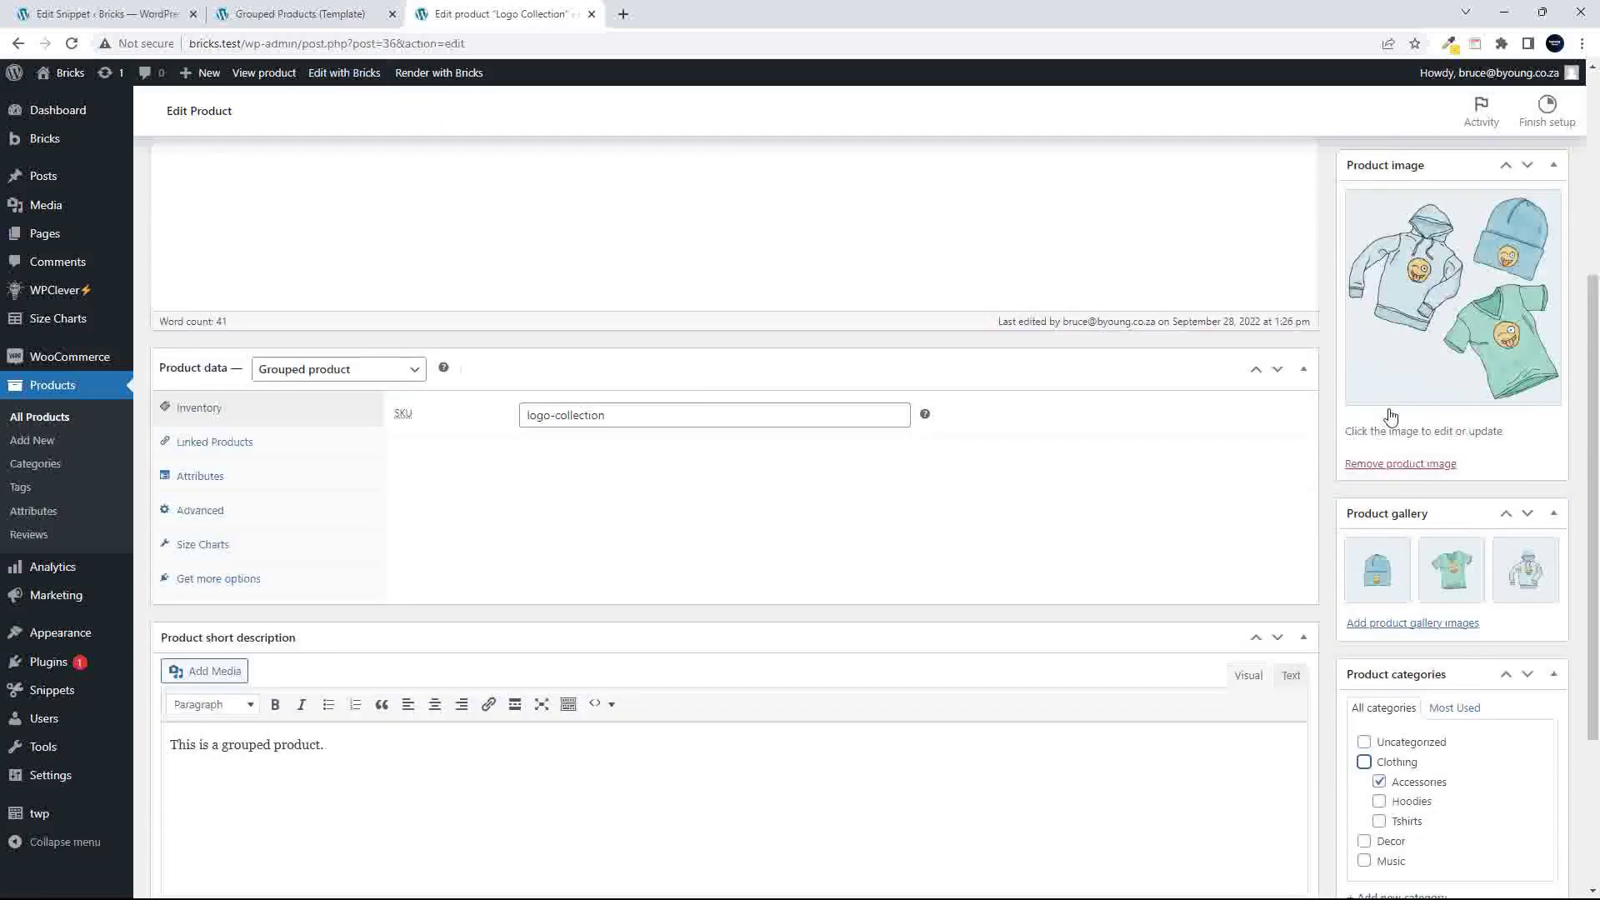
{"action": "left_click", "coordinate": [1532, 471]}
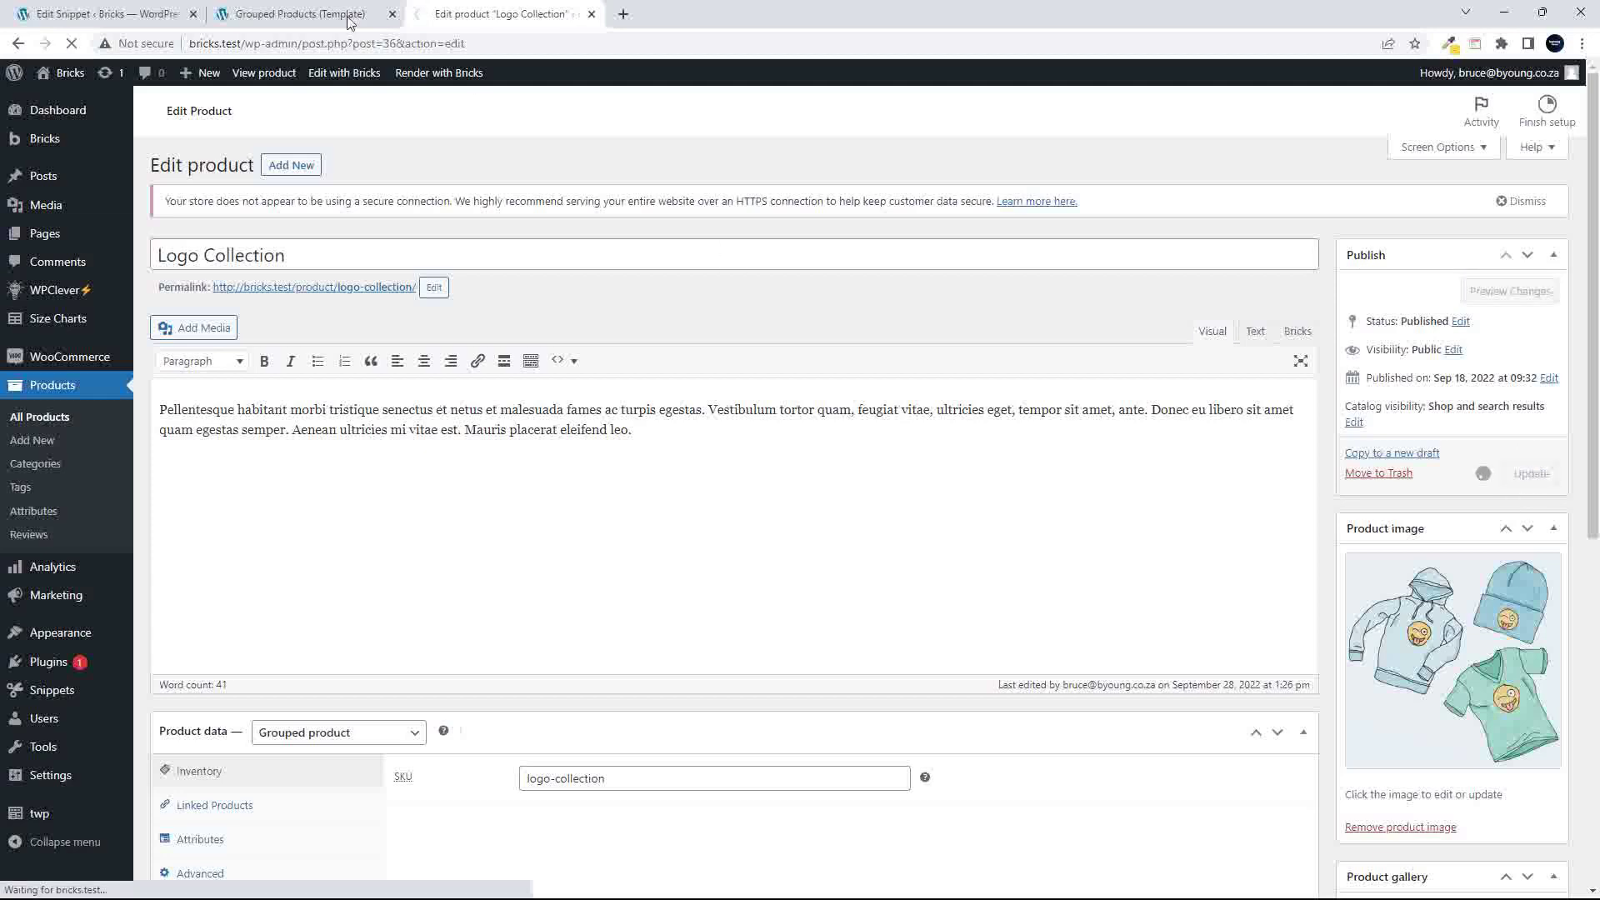
{"action": "left_click", "coordinate": [305, 15]}
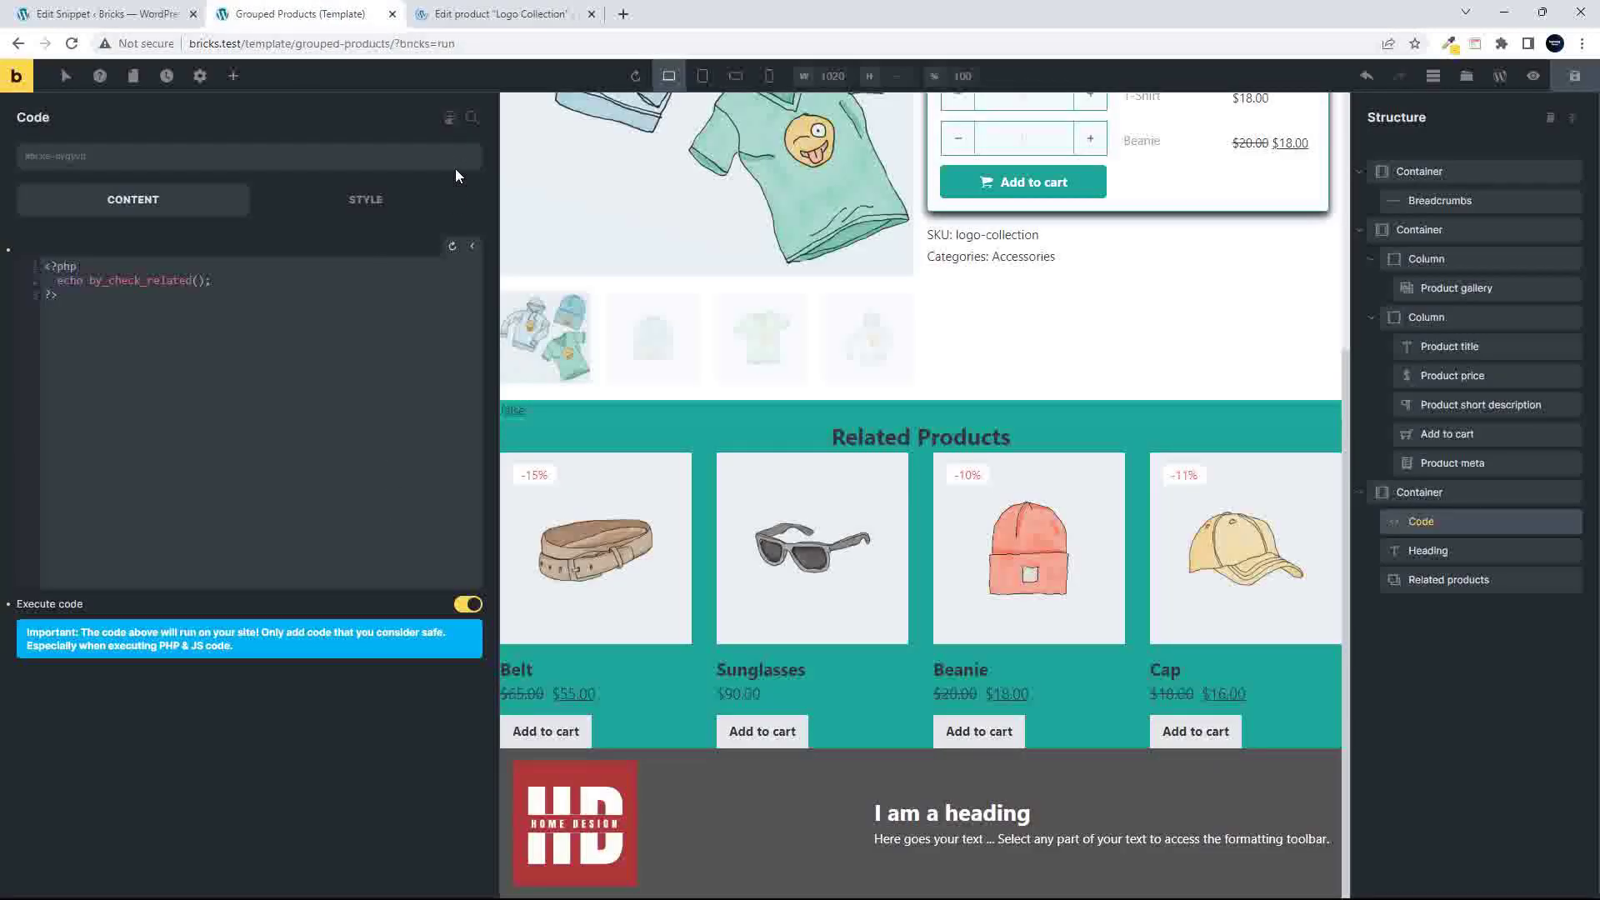
{"action": "left_click", "coordinate": [453, 250]}
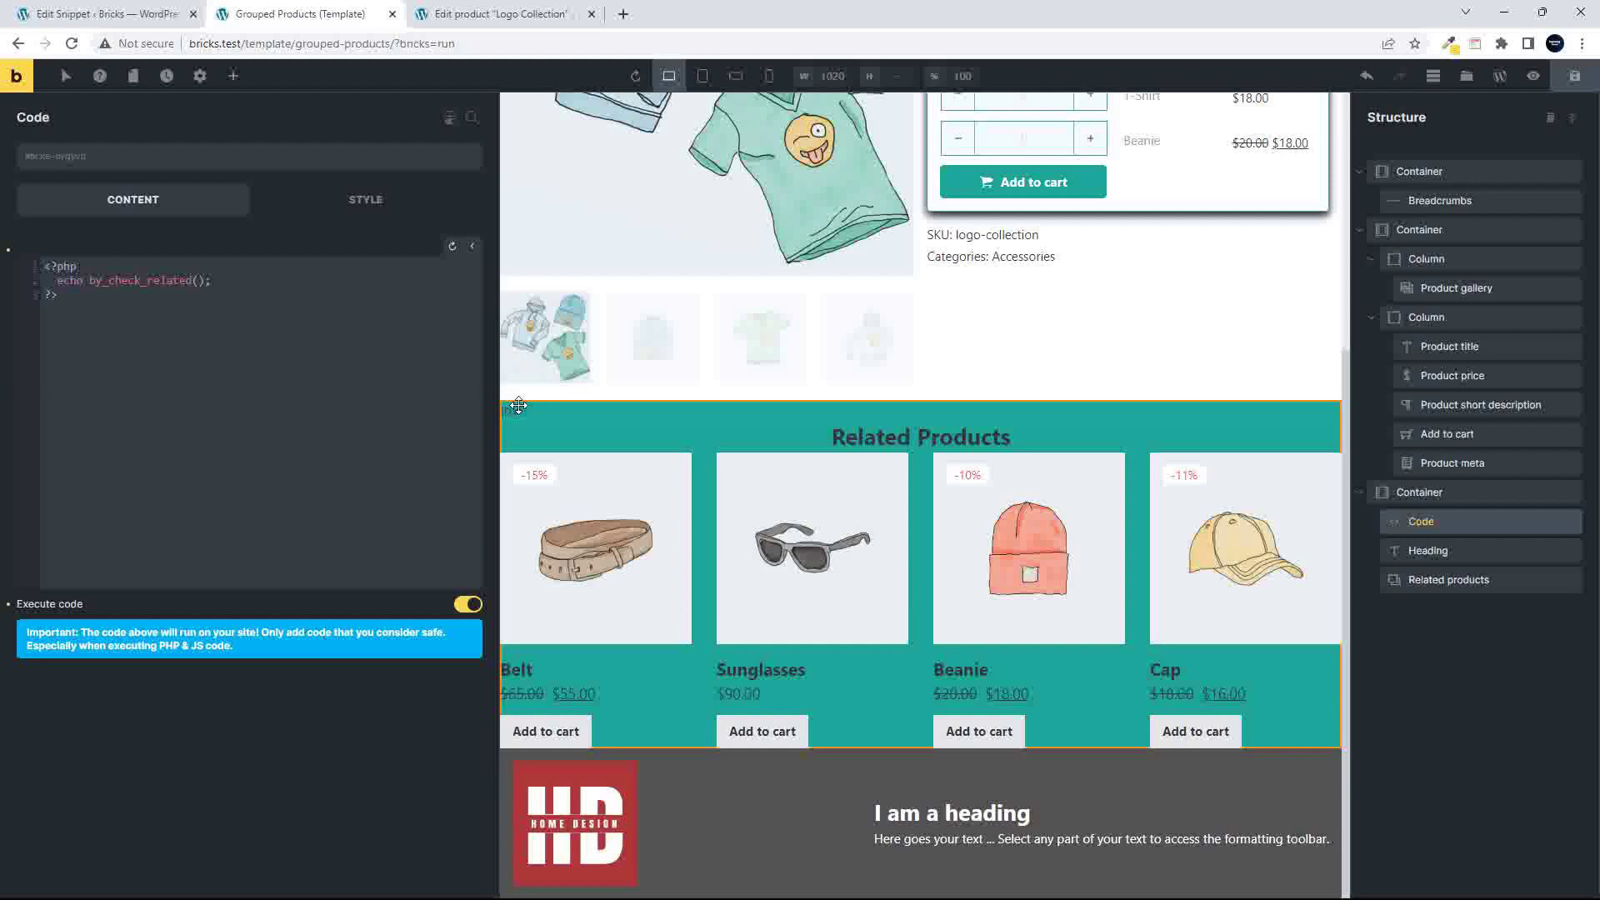
- Add a Dynamic data render condition to the container holding the Related Products section
{"action": "left_click", "coordinate": [1432, 499]}
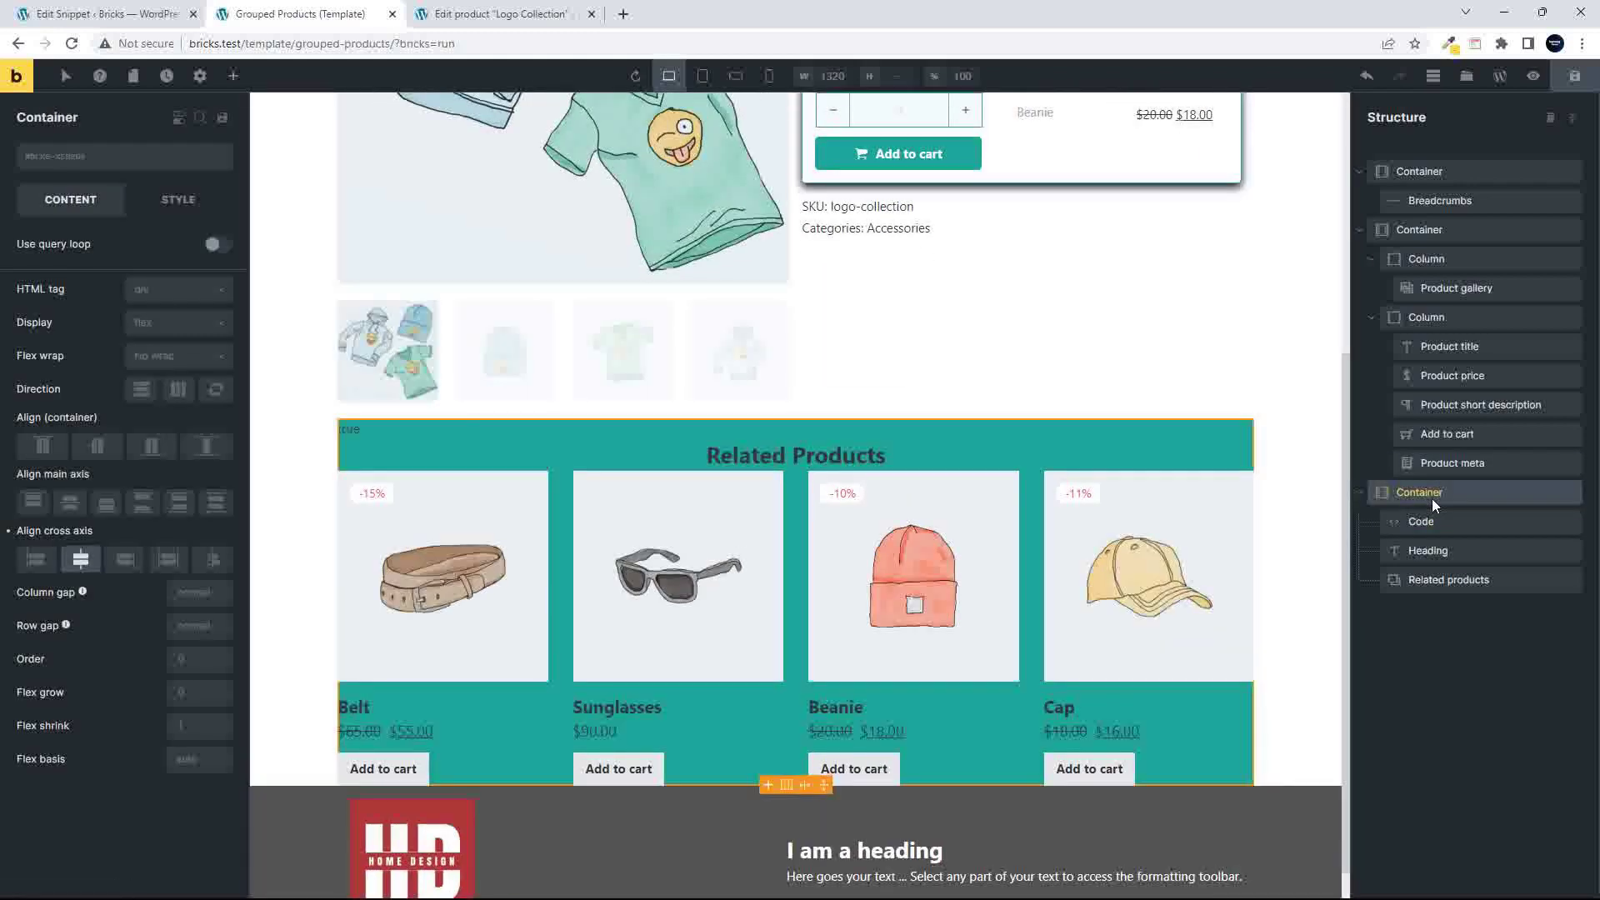
{"action": "left_click", "coordinate": [179, 119]}
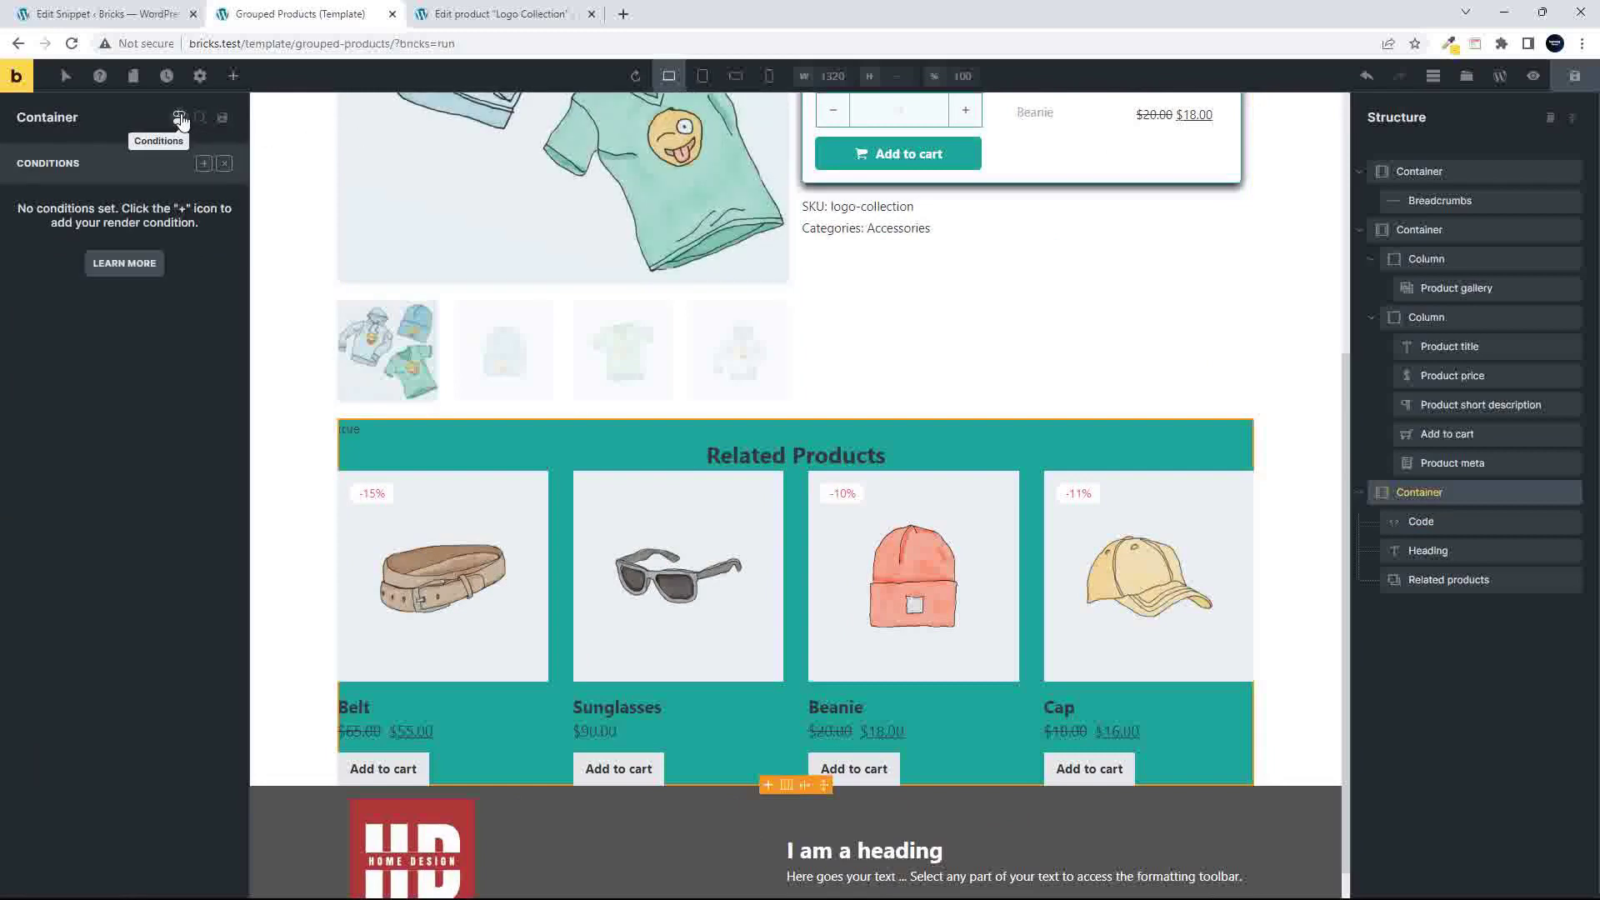
{"action": "left_click", "coordinate": [204, 165]}
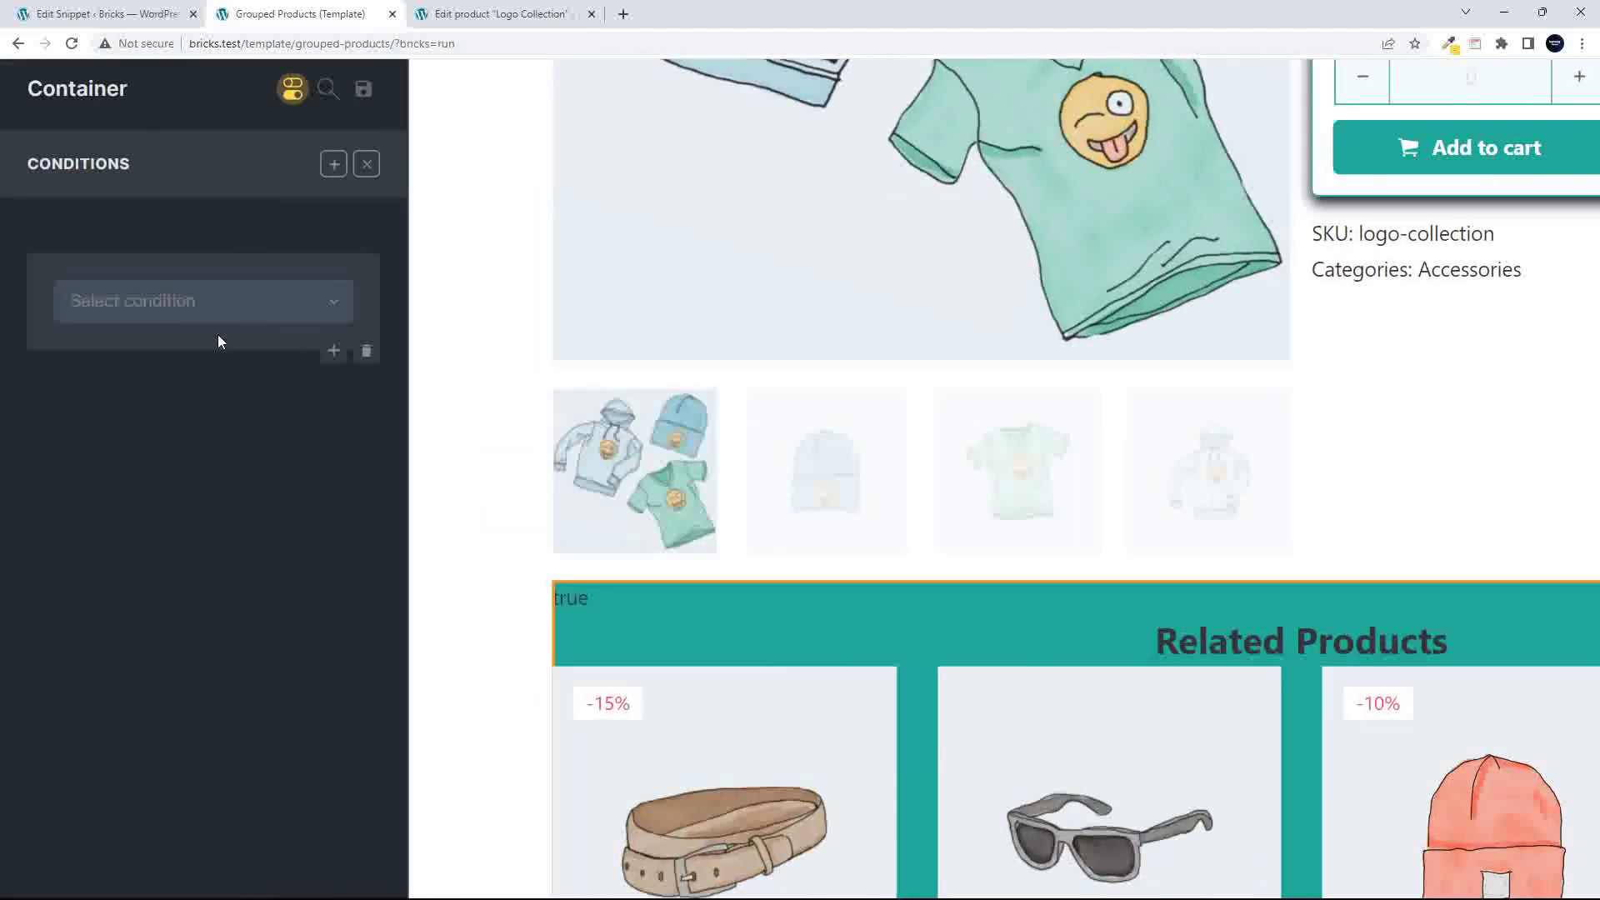
{"action": "left_click", "coordinate": [335, 303]}
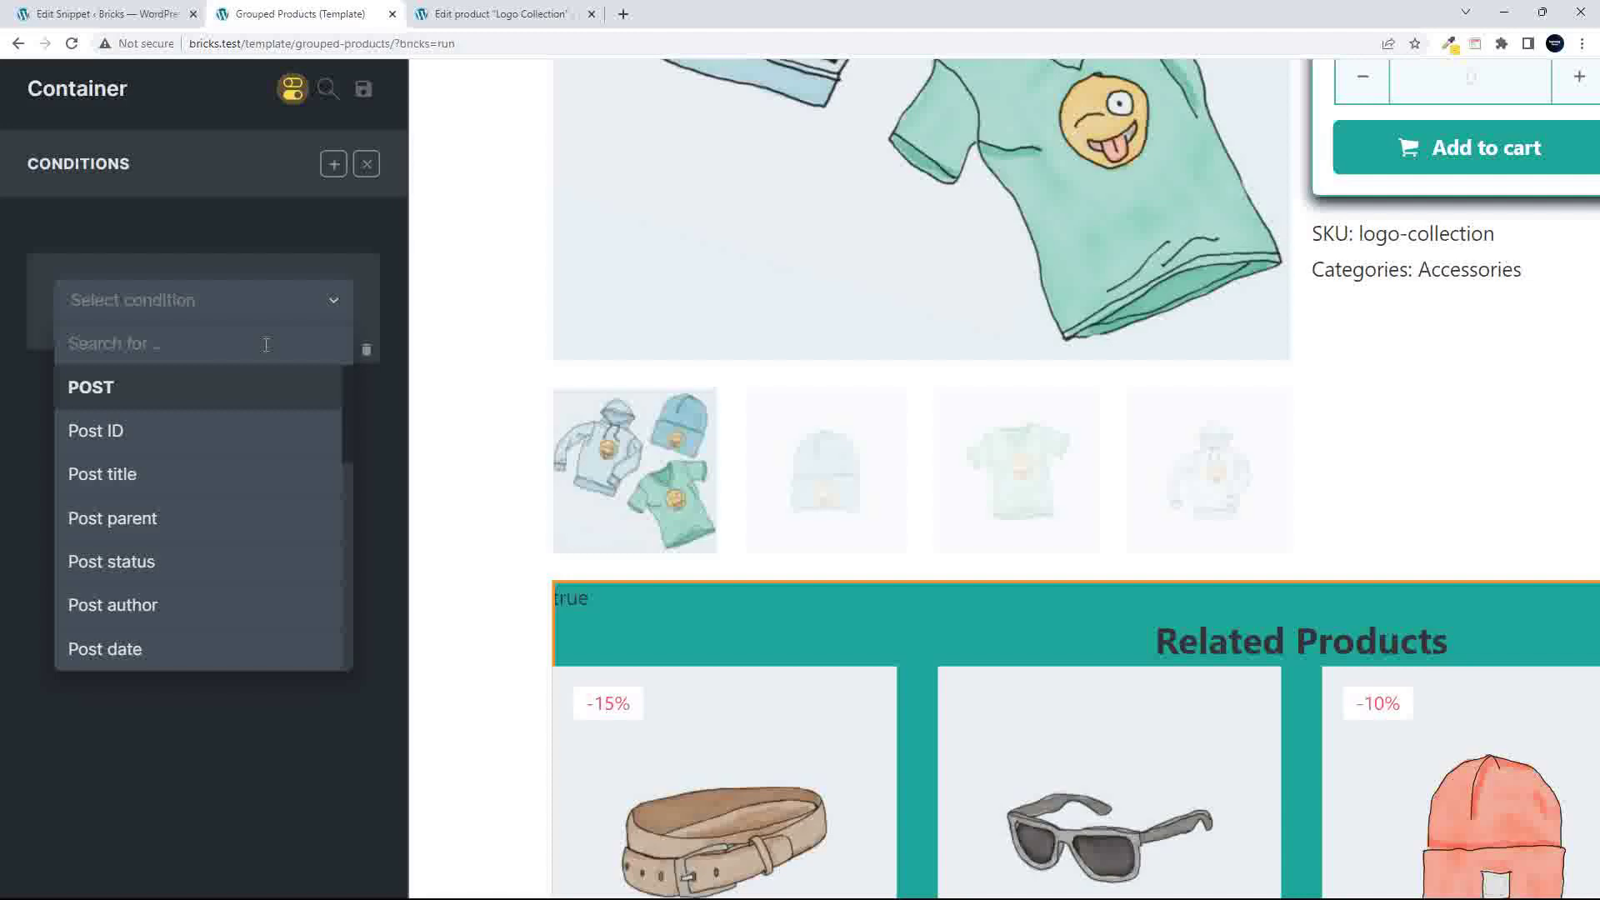
{"action": "type", "text": "dyn"}
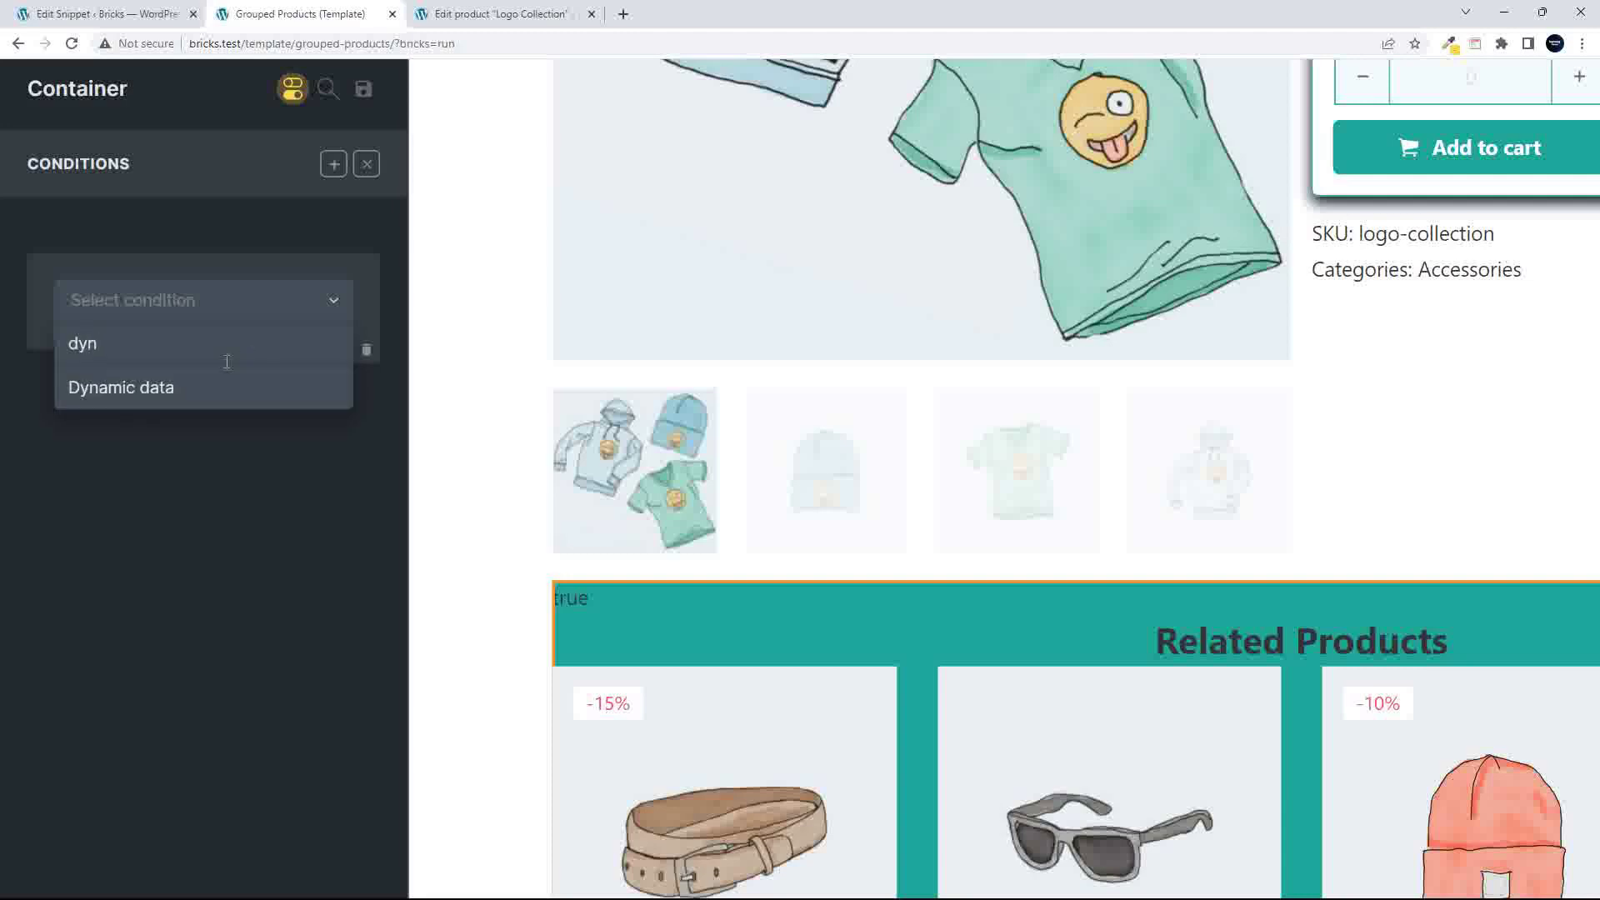
{"action": "left_click", "coordinate": [165, 390]}
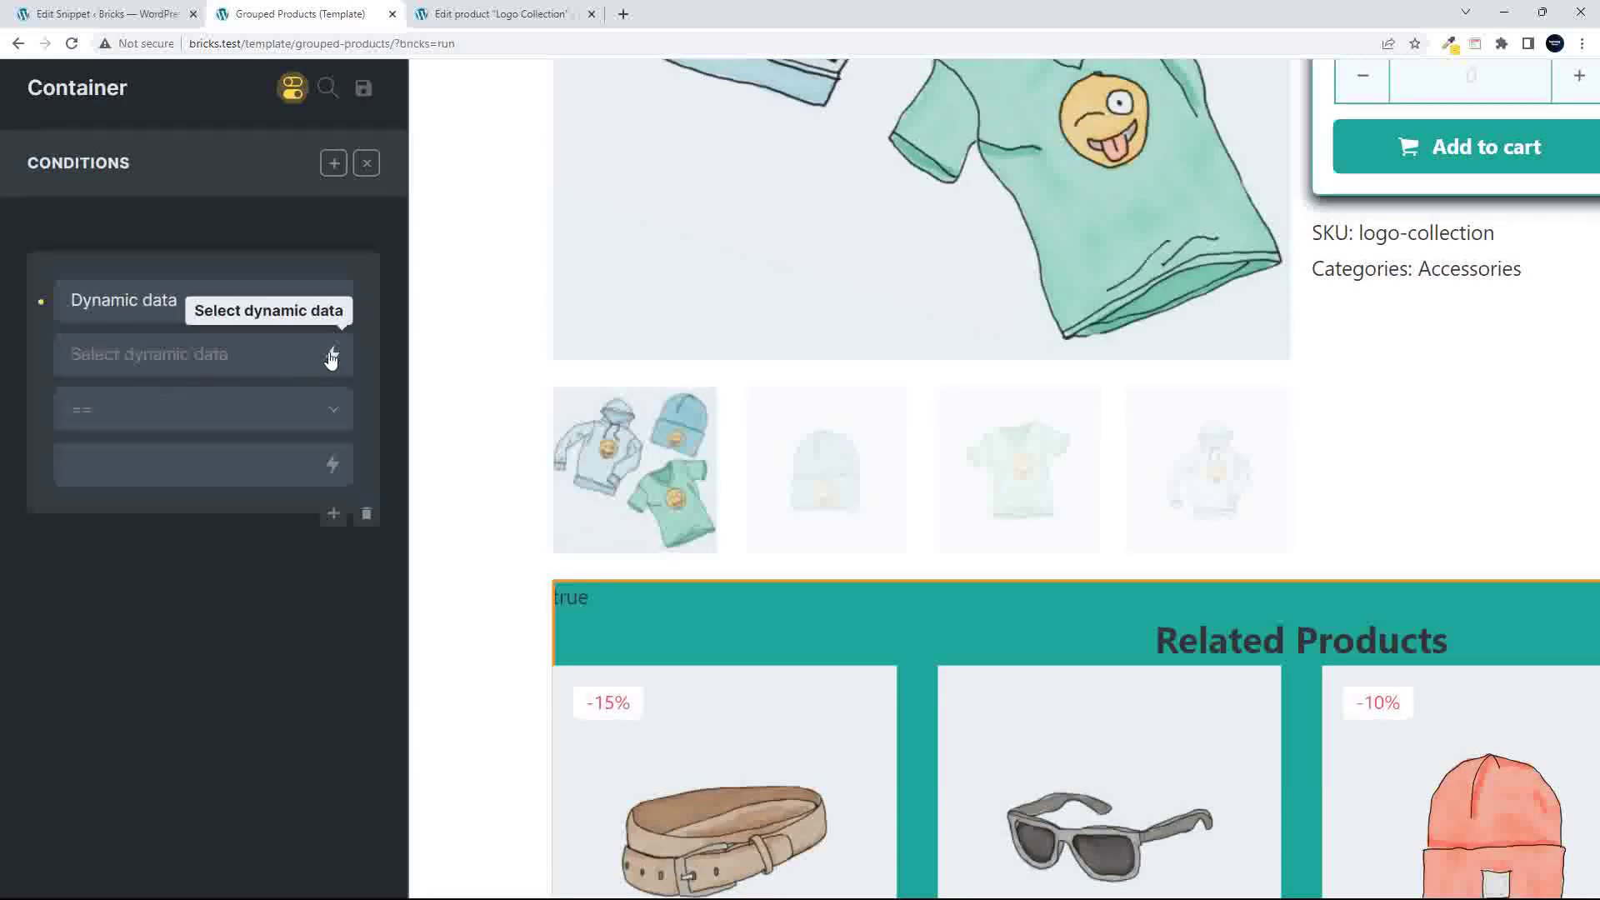
- Set the condition to the PHP function output {echo:by_check_related} == true, and save the template
{"action": "left_click", "coordinate": [299, 355]}
{"action": "left_click", "coordinate": [333, 357]}
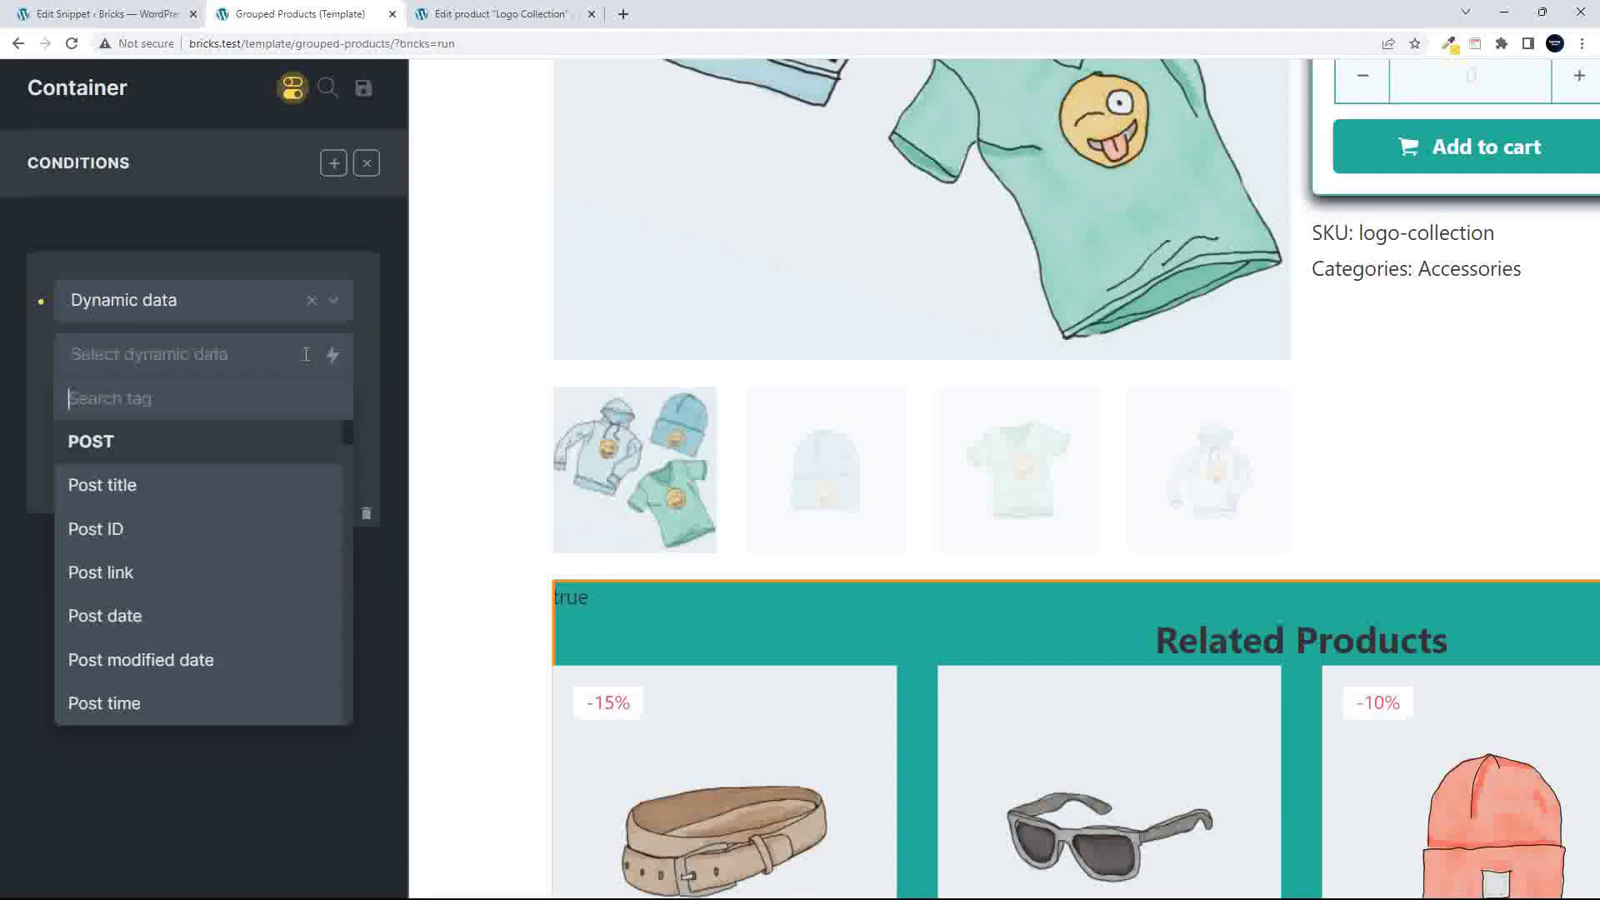
{"action": "type", "text": "func"}
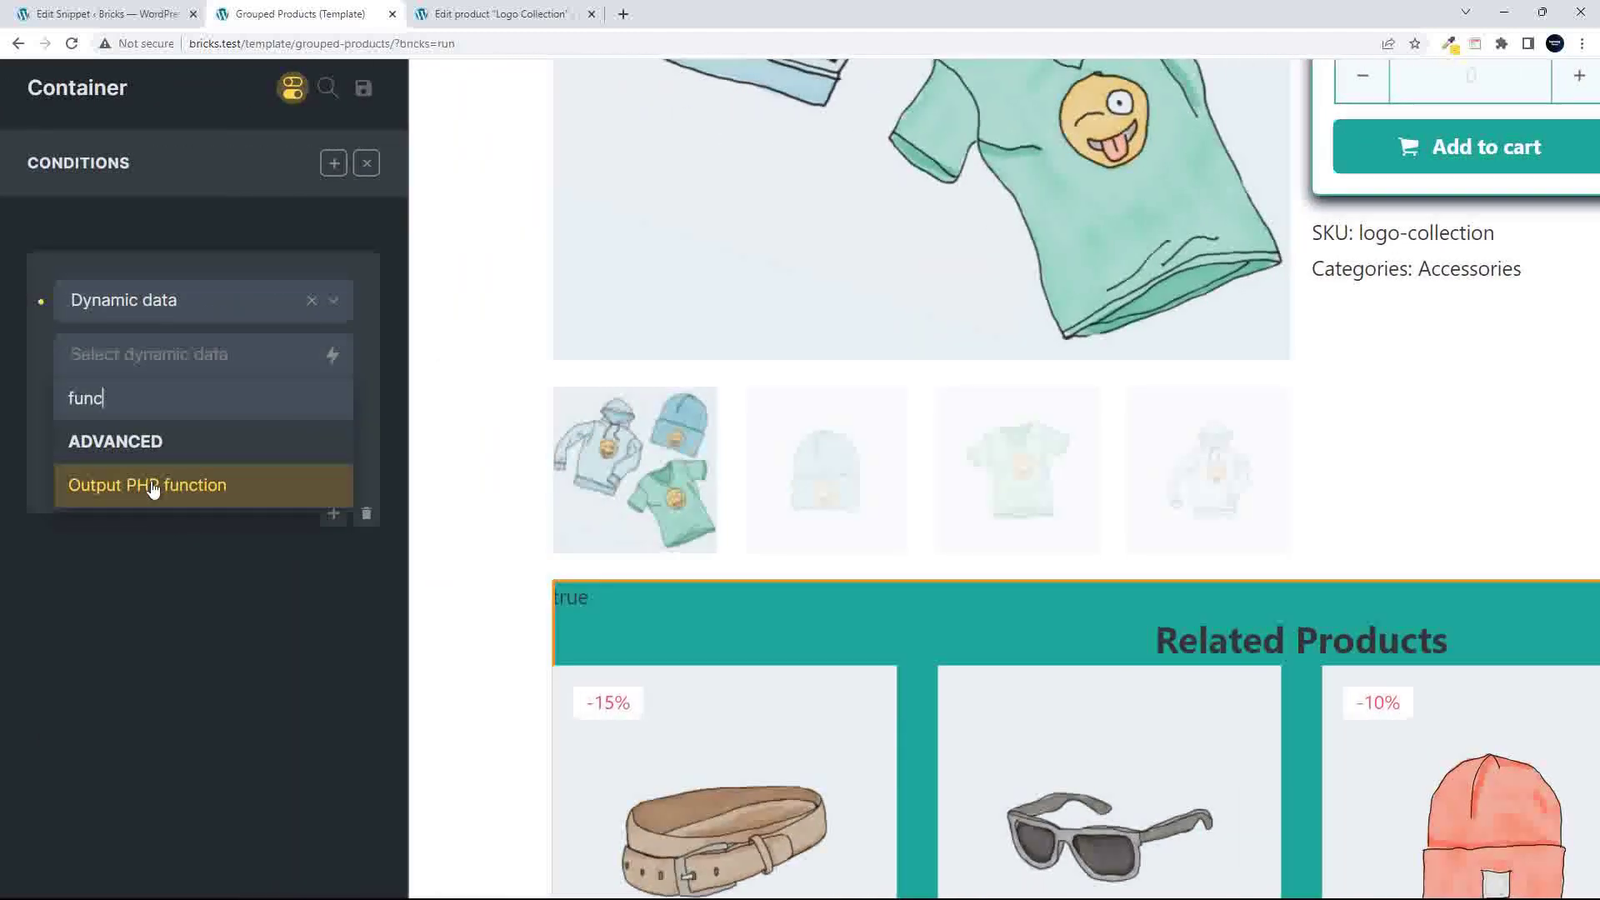
{"action": "left_click", "coordinate": [152, 484]}
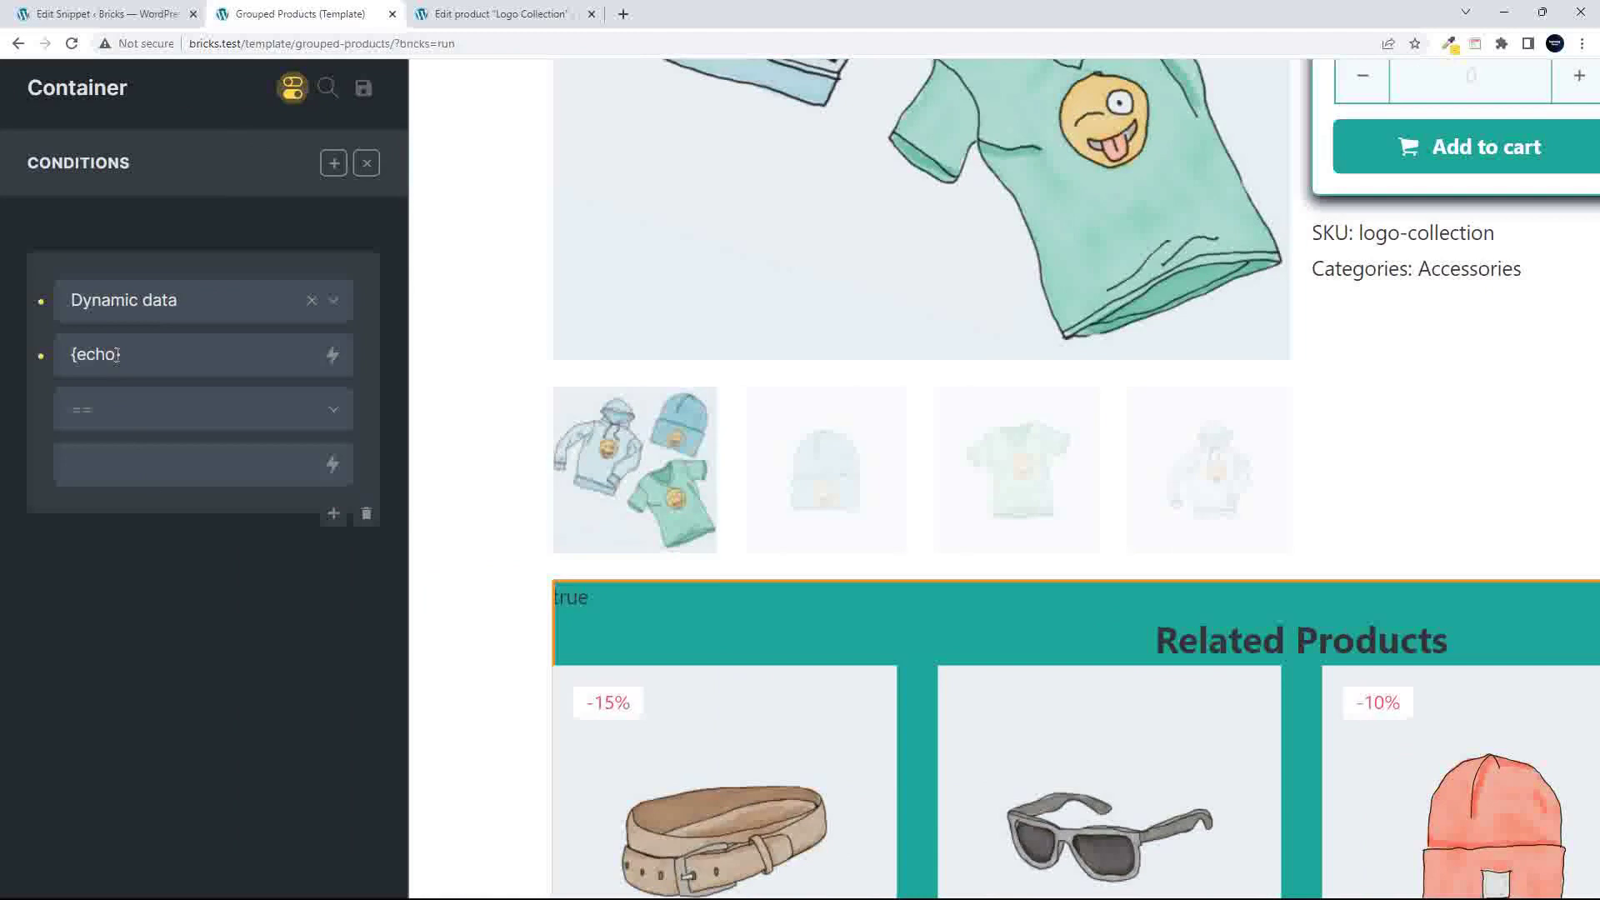
{"action": "type", "text": "by_check_related"}
{"action": "left_click", "coordinate": [156, 412]}
{"action": "left_click", "coordinate": [94, 498]}
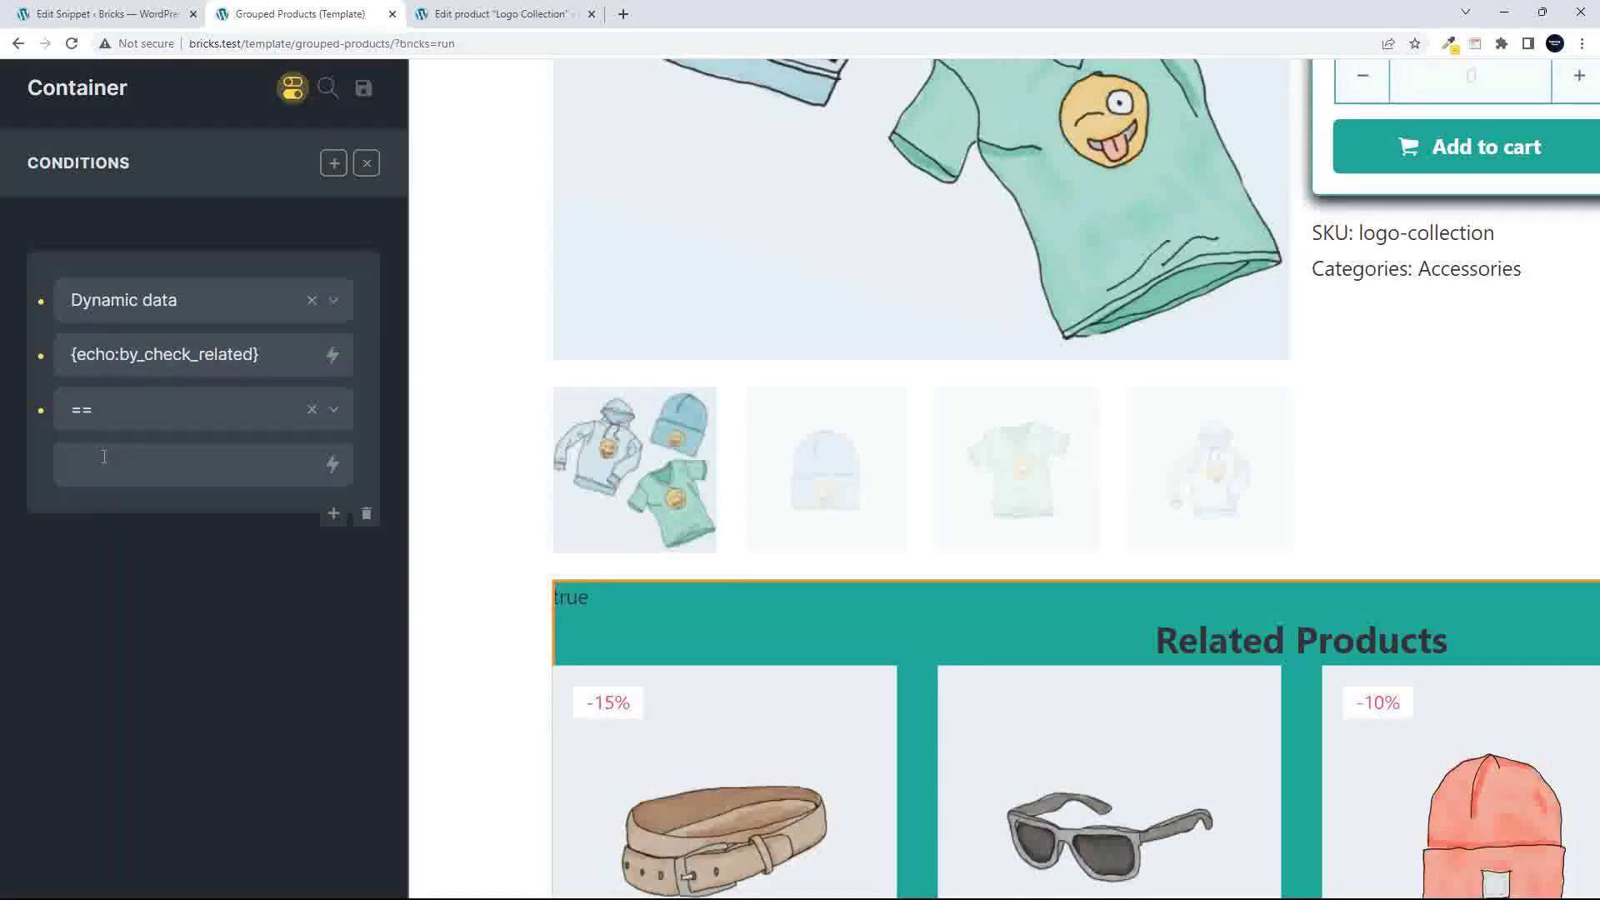
{"action": "type", "text": "true"}
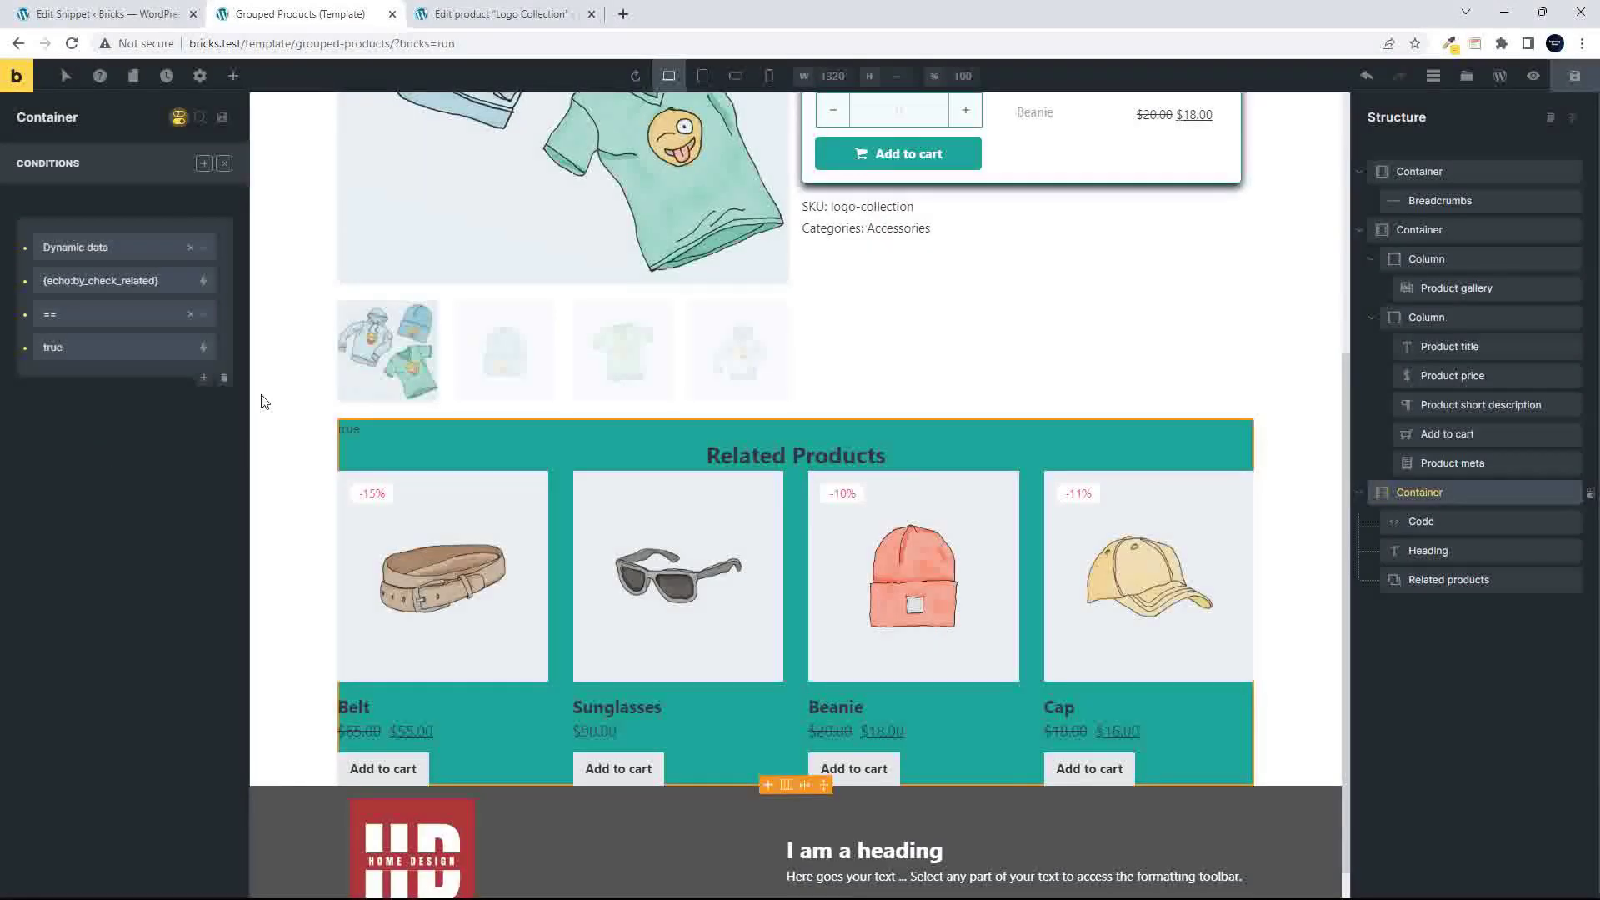
{"action": "left_click", "coordinate": [1575, 76]}
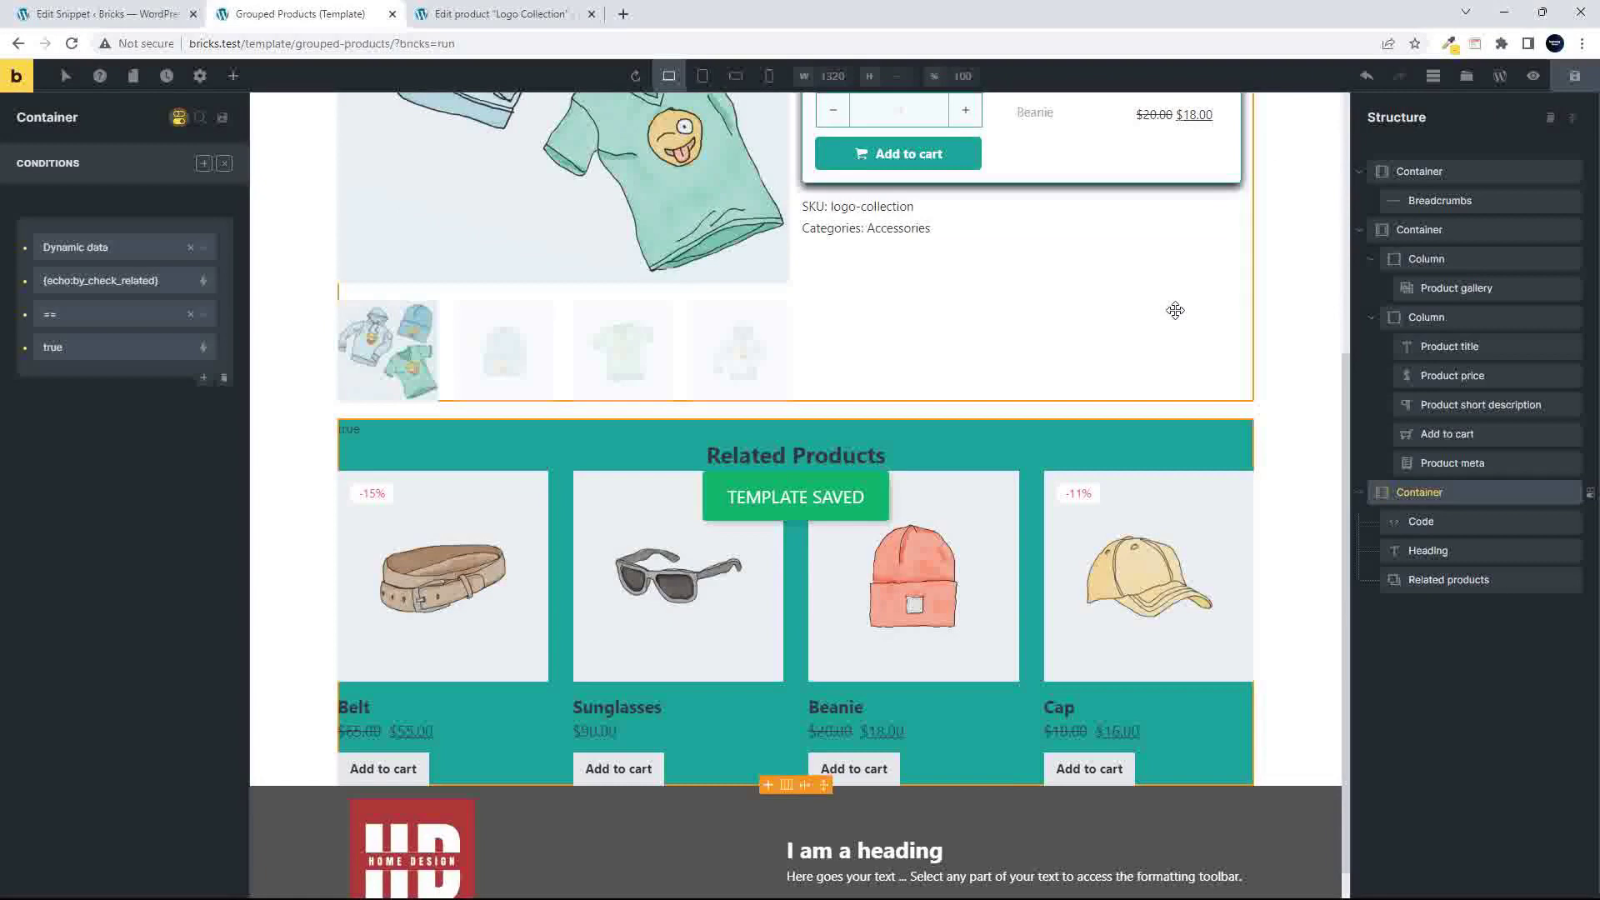
- Check the Logo Collection product's assigned category, then view its live page in a new tab and examine the Related Products section
{"action": "left_click", "coordinate": [481, 15]}
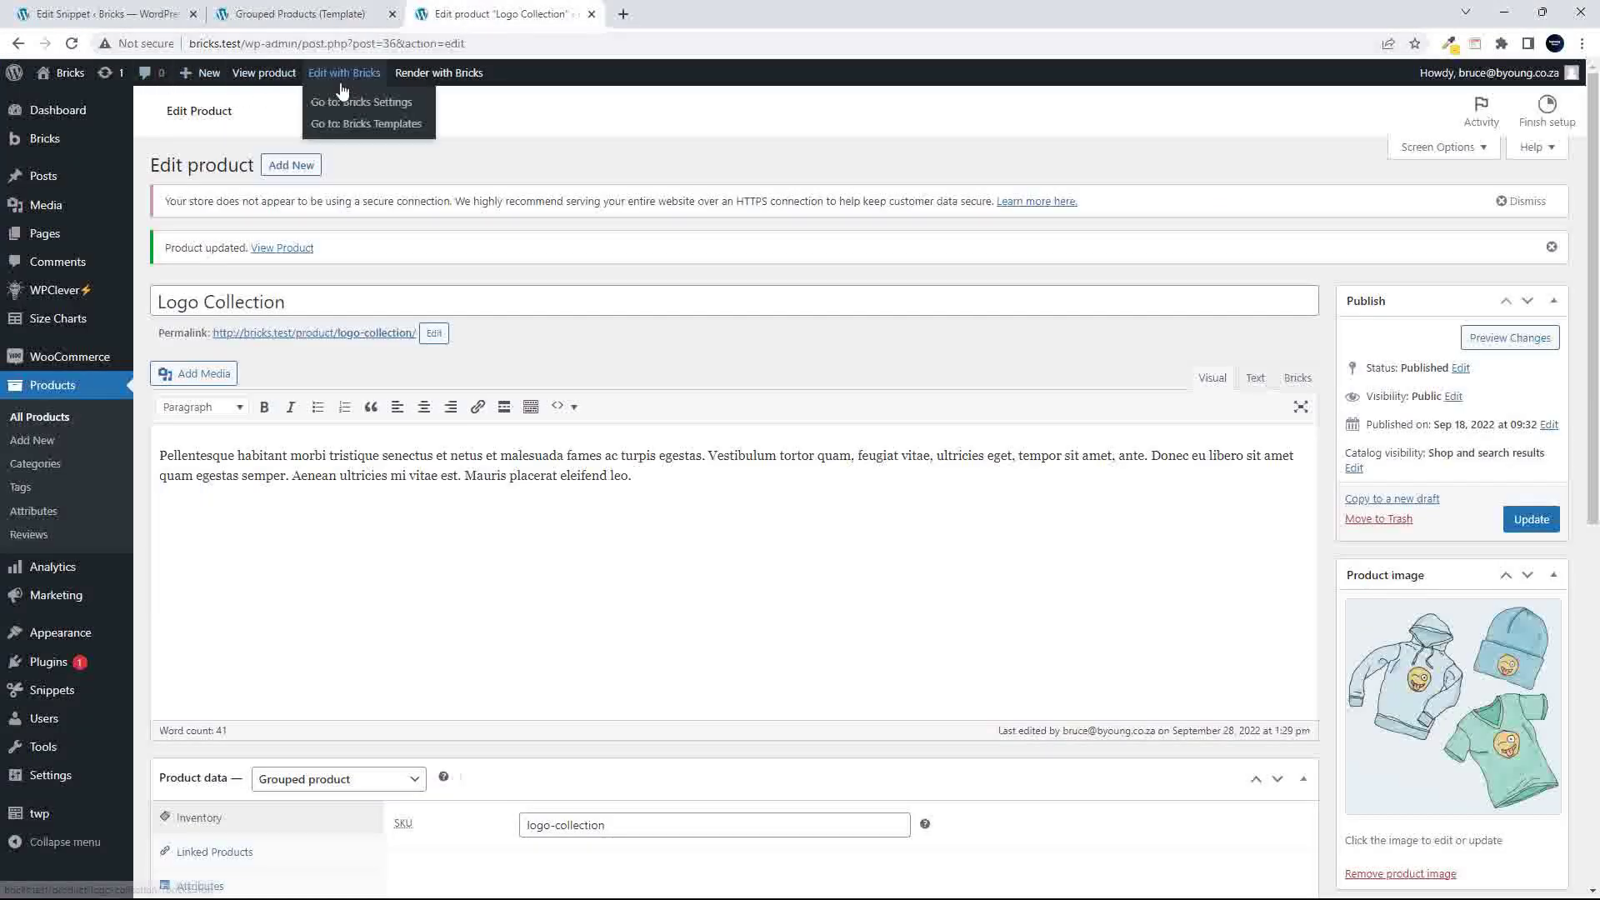
{"action": "scroll", "coordinate": [769, 389], "scroll_direction": "down", "scroll_amount": 1}
{"action": "scroll", "coordinate": [1016, 522], "scroll_direction": "down", "scroll_amount": 5}
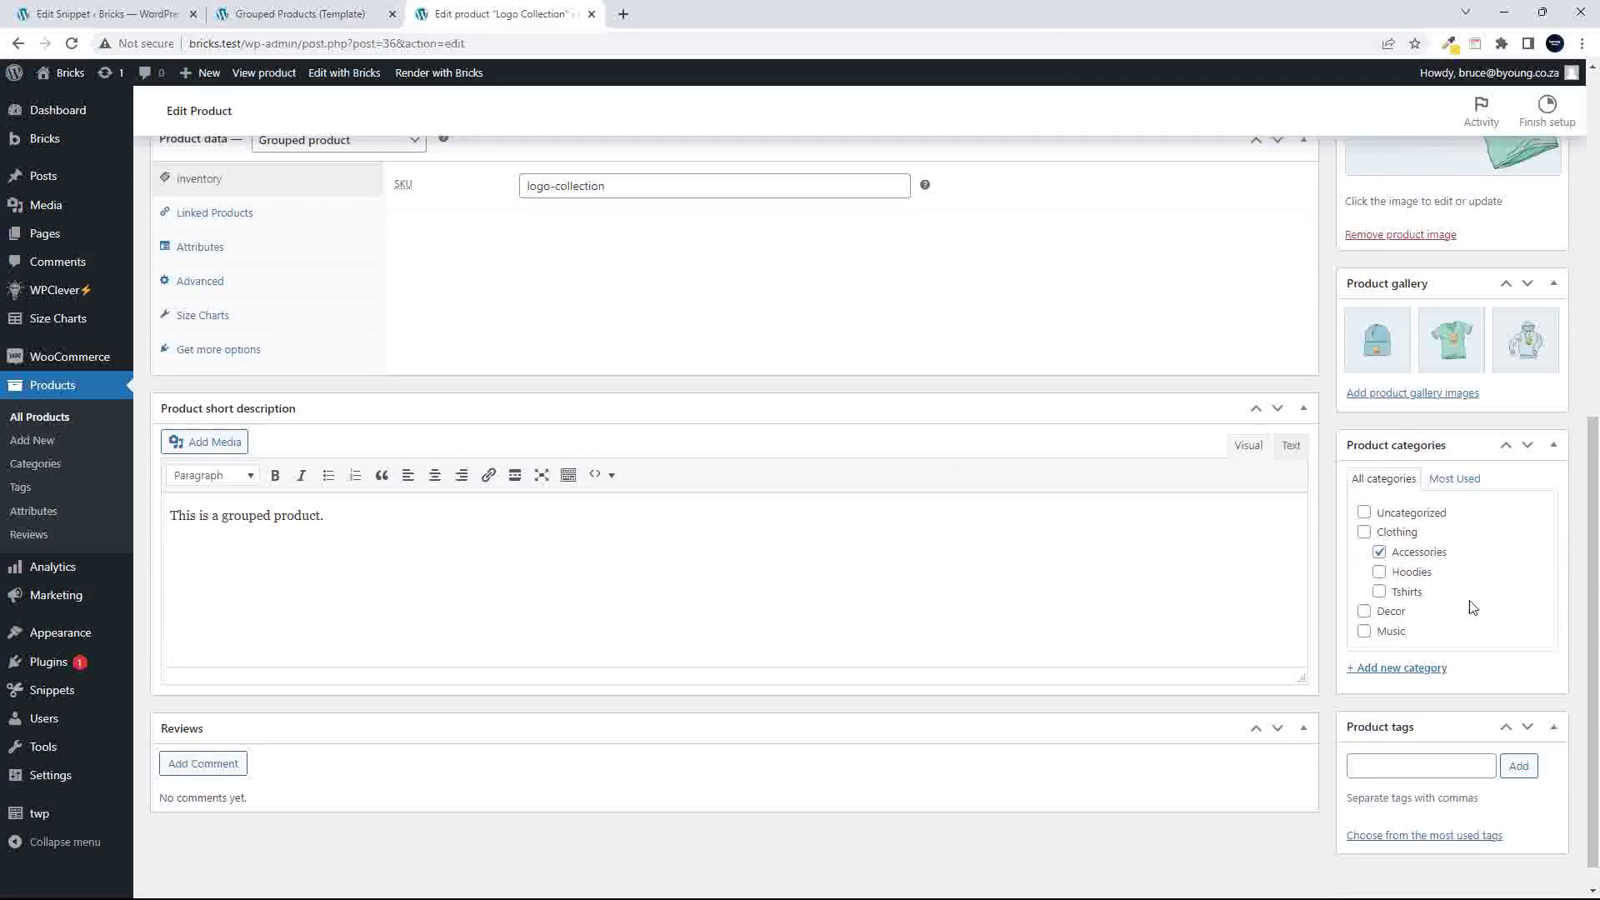
{"action": "scroll", "coordinate": [1167, 592], "scroll_direction": "up", "scroll_amount": 7}
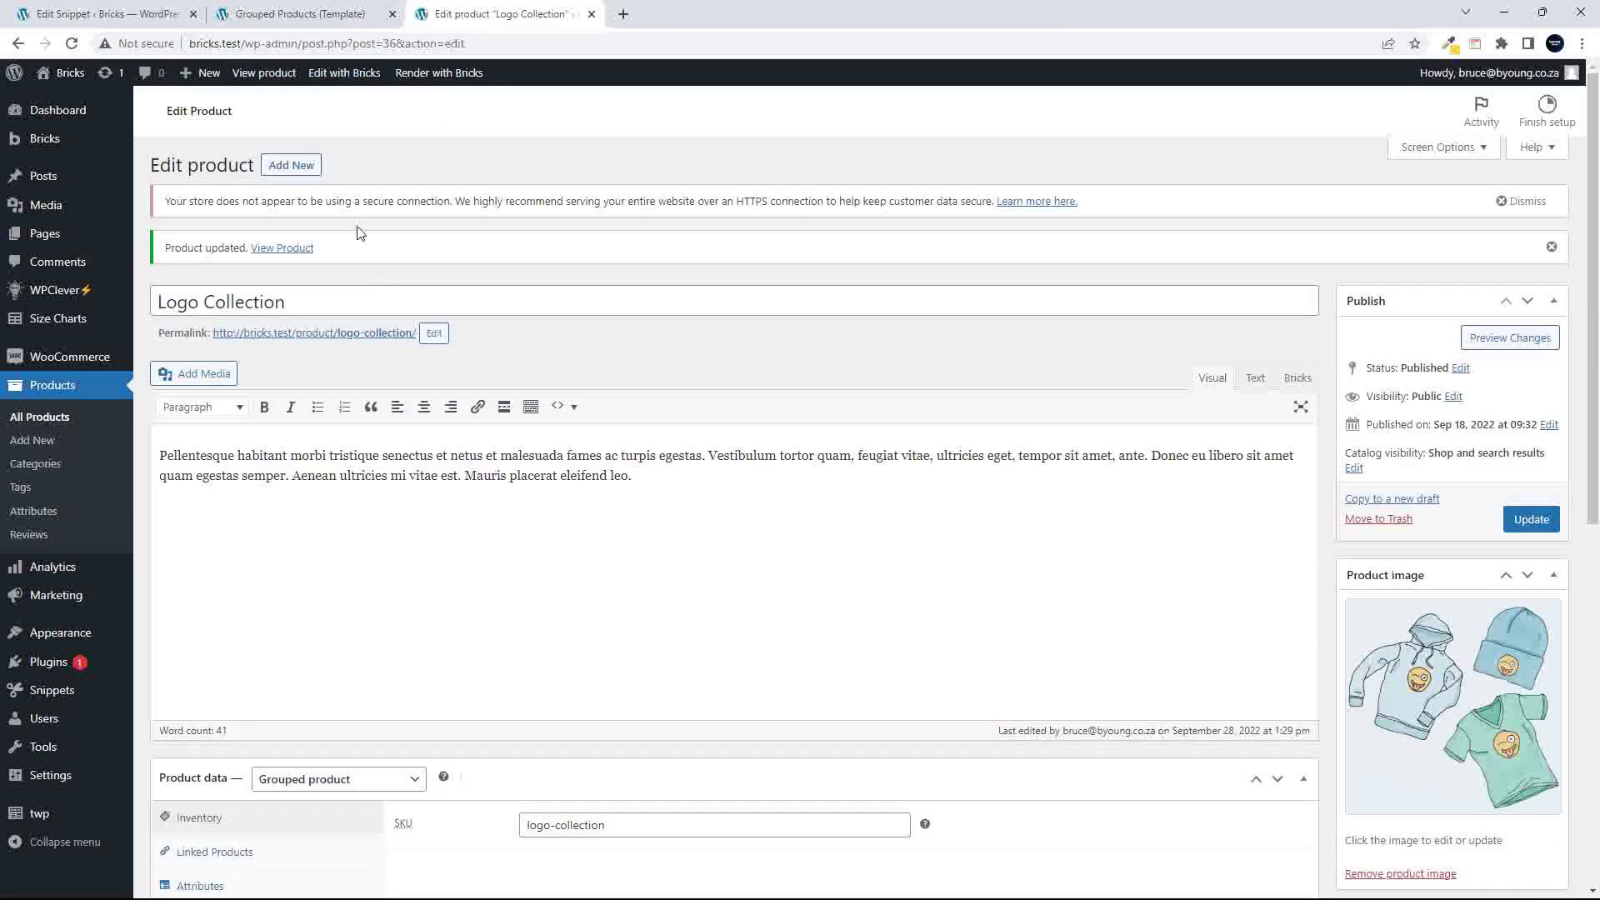
{"action": "right_click", "coordinate": [260, 73]}
{"action": "left_click", "coordinate": [292, 93]}
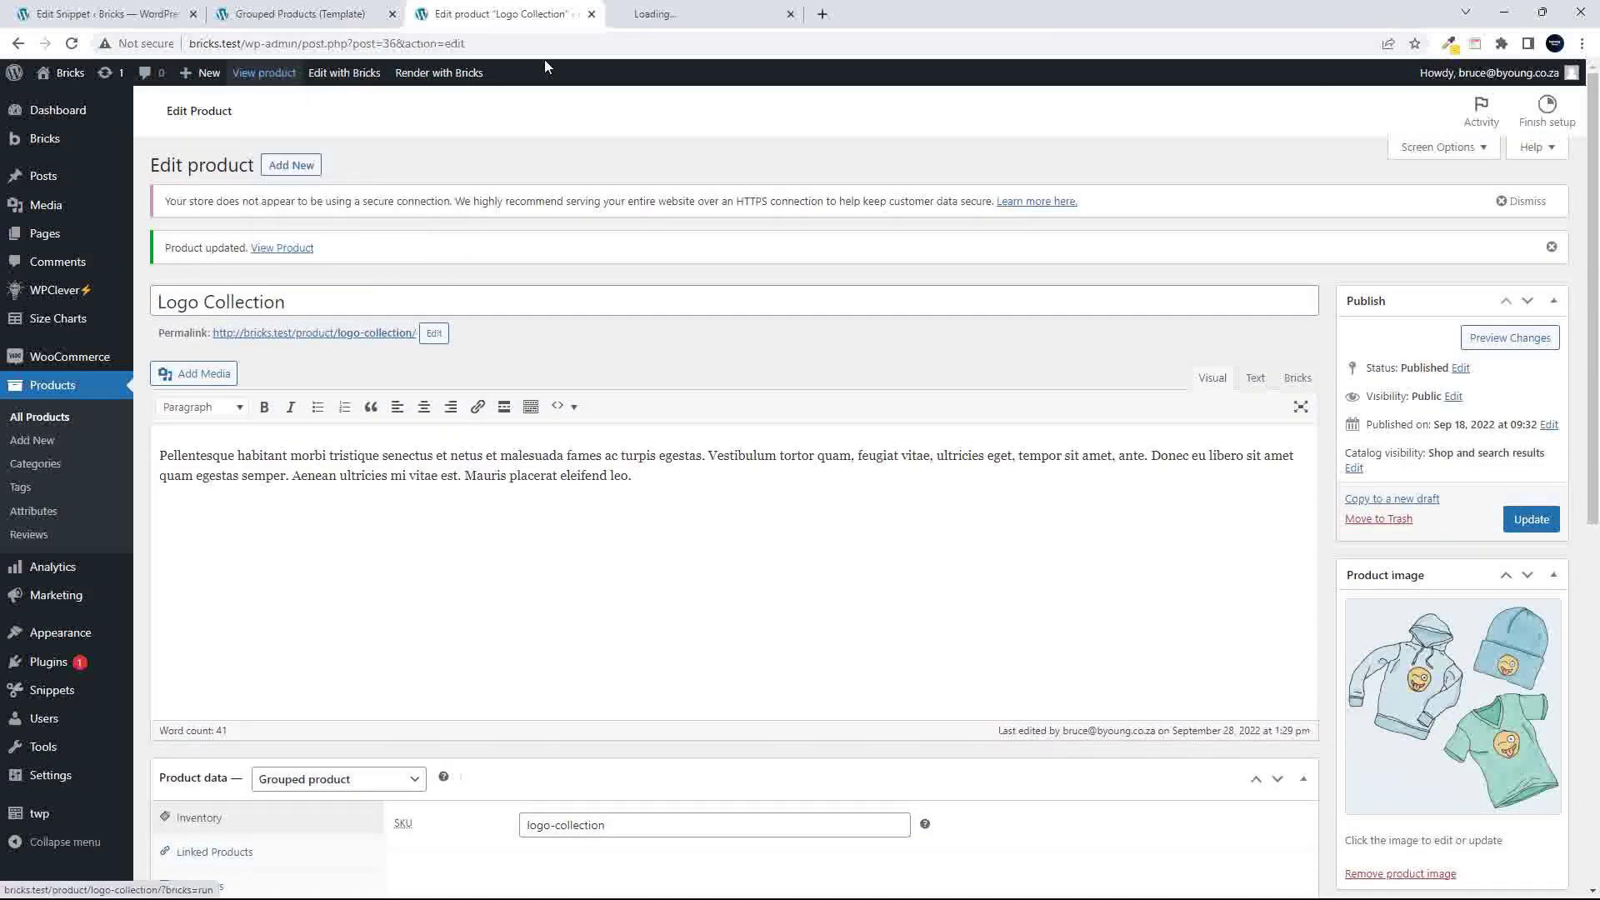
{"action": "left_click", "coordinate": [659, 14]}
{"action": "scroll", "coordinate": [692, 450], "scroll_direction": "down", "scroll_amount": 1}
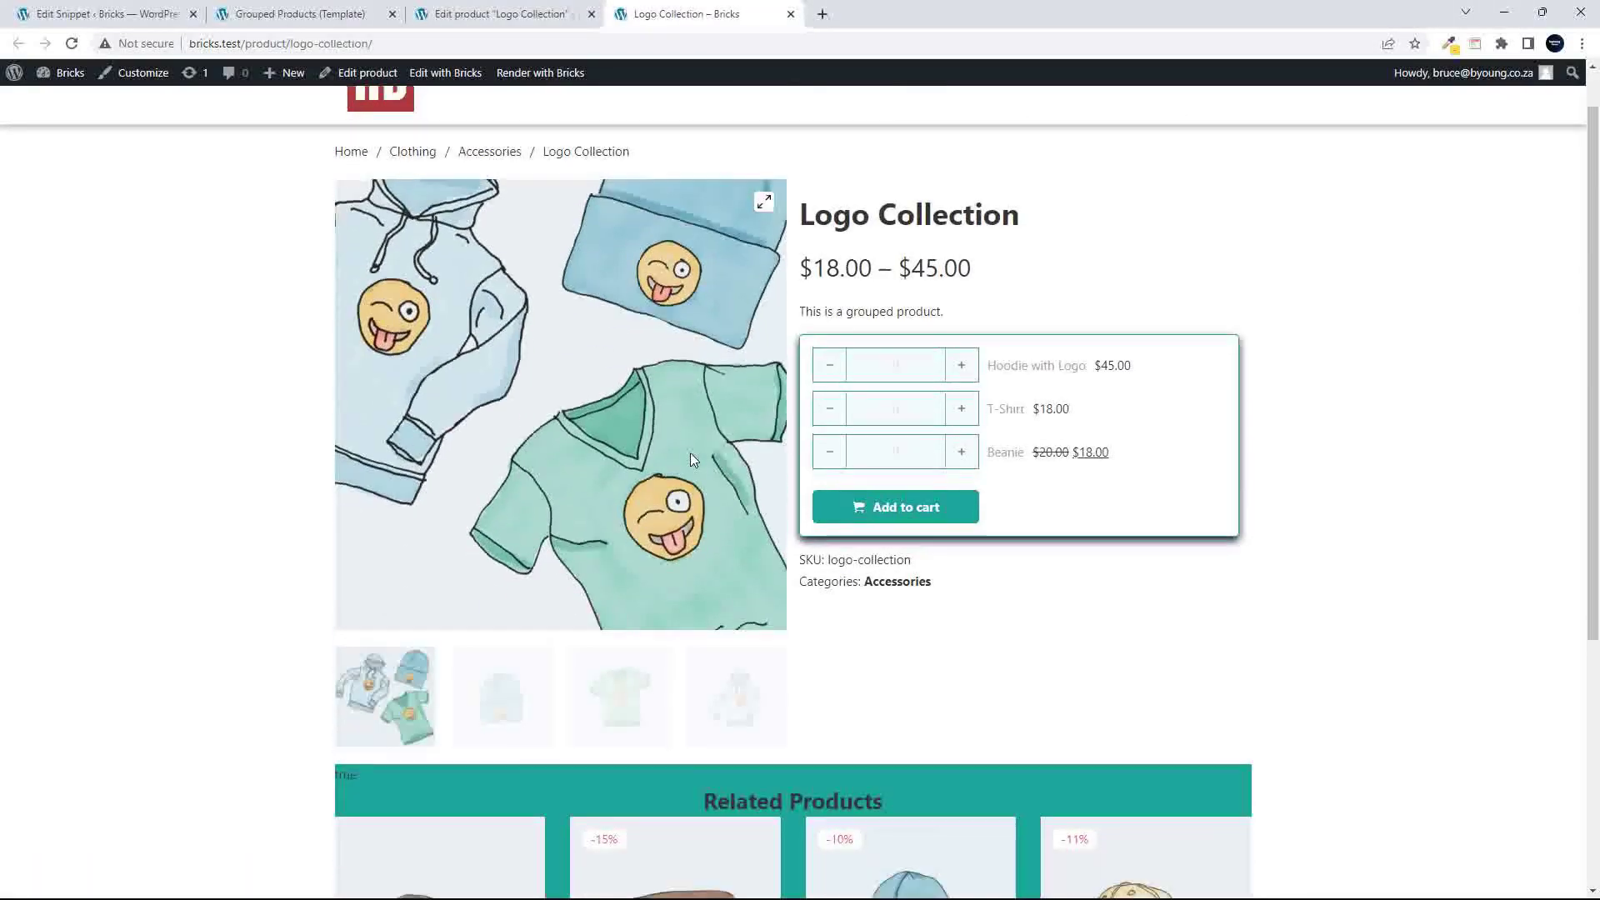
{"action": "scroll", "coordinate": [690, 452], "scroll_direction": "down", "scroll_amount": 1}
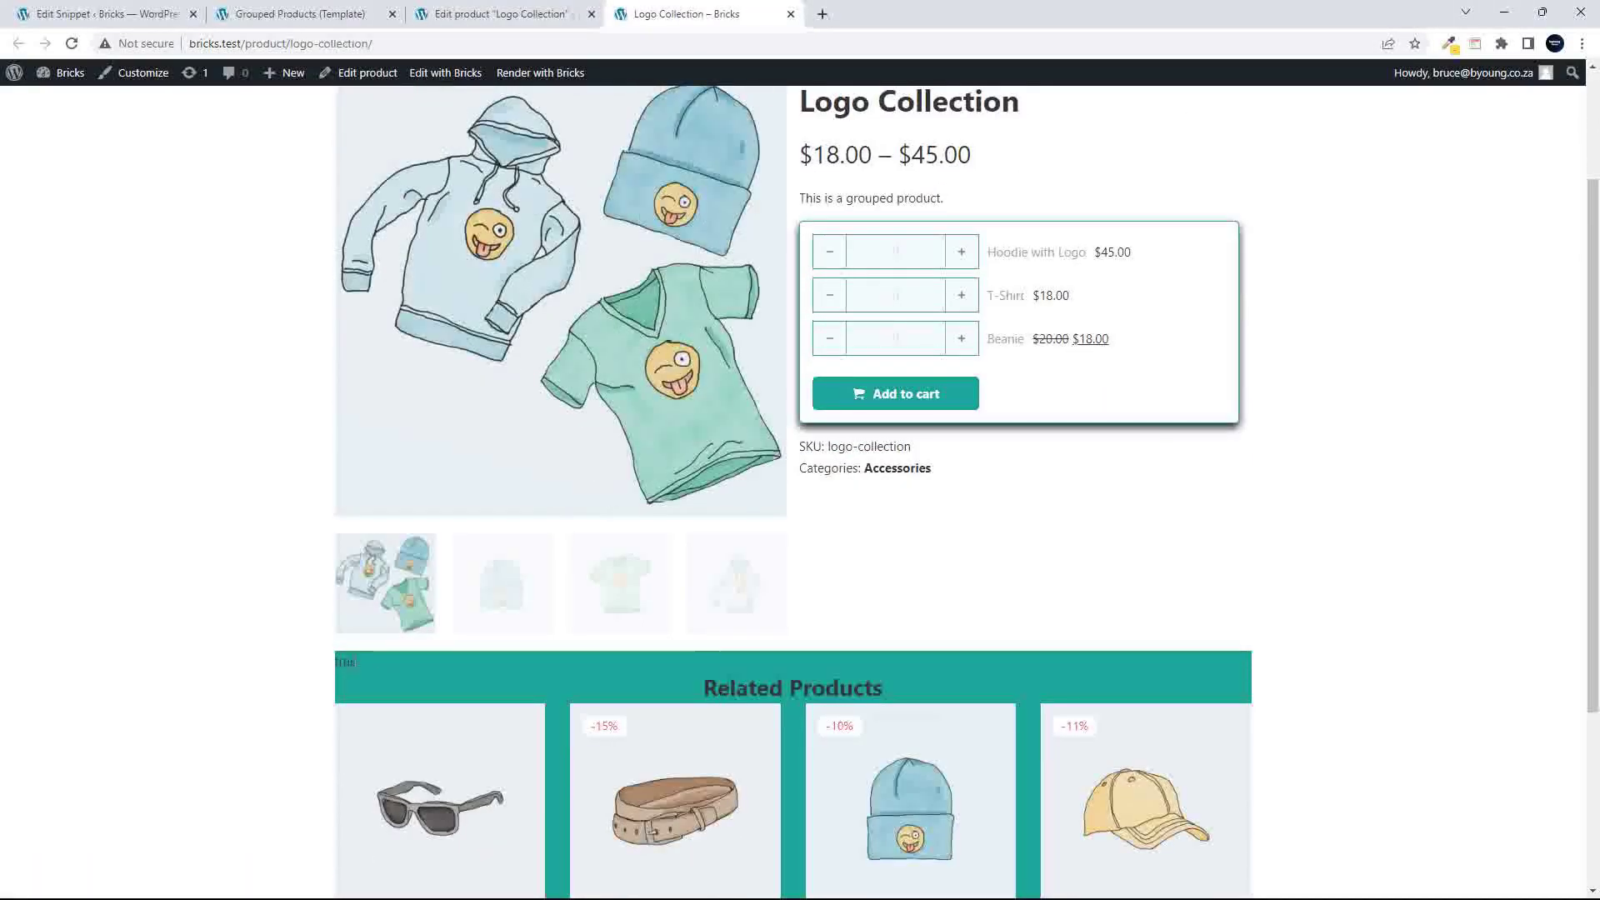
- Switch the Logo Collection product's category from Accessories to Clothing, update it, and reload its live page
{"action": "left_click", "coordinate": [512, 14]}
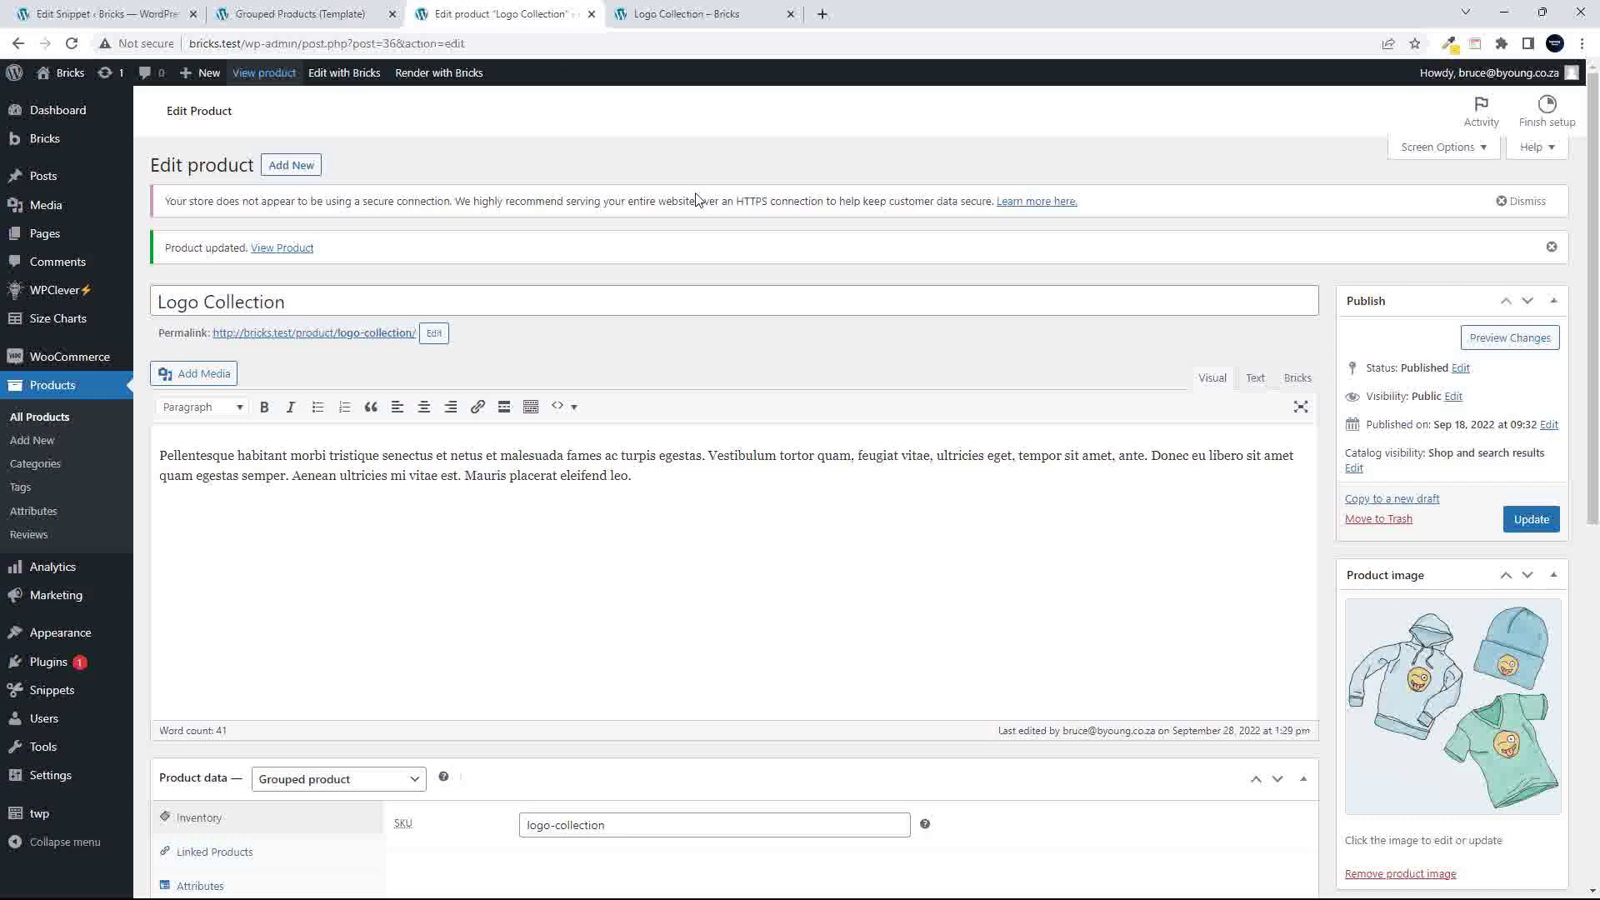
{"action": "scroll", "coordinate": [1332, 740], "scroll_direction": "down", "scroll_amount": 5}
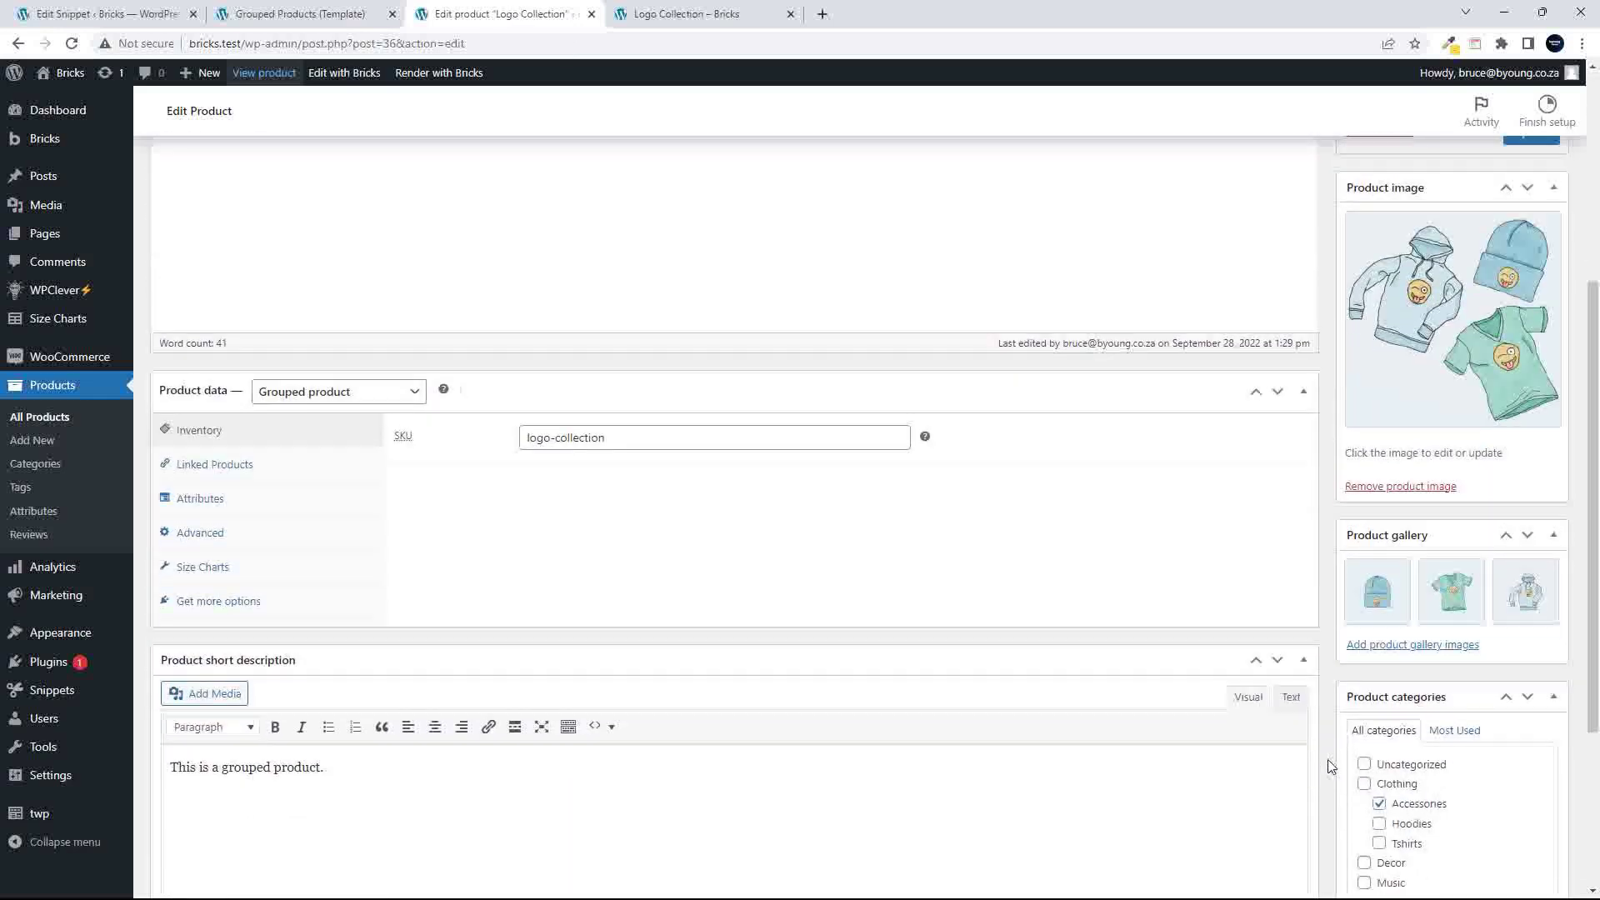
{"action": "left_click", "coordinate": [1365, 784]}
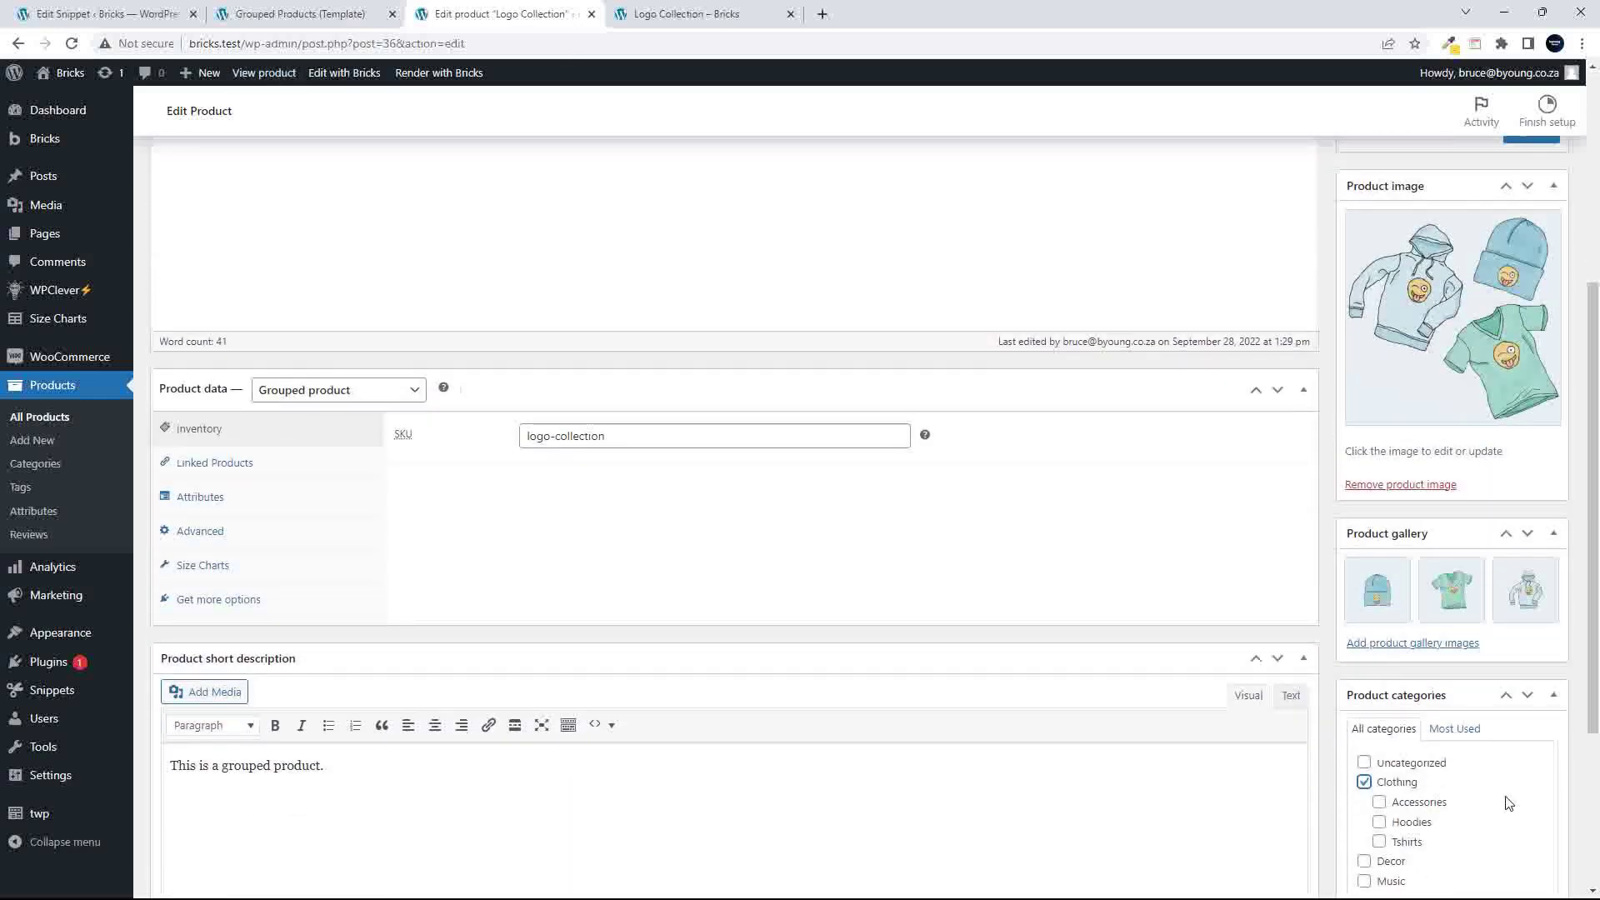
{"action": "scroll", "coordinate": [1506, 803], "scroll_direction": "up", "scroll_amount": 5}
{"action": "left_click", "coordinate": [1534, 523]}
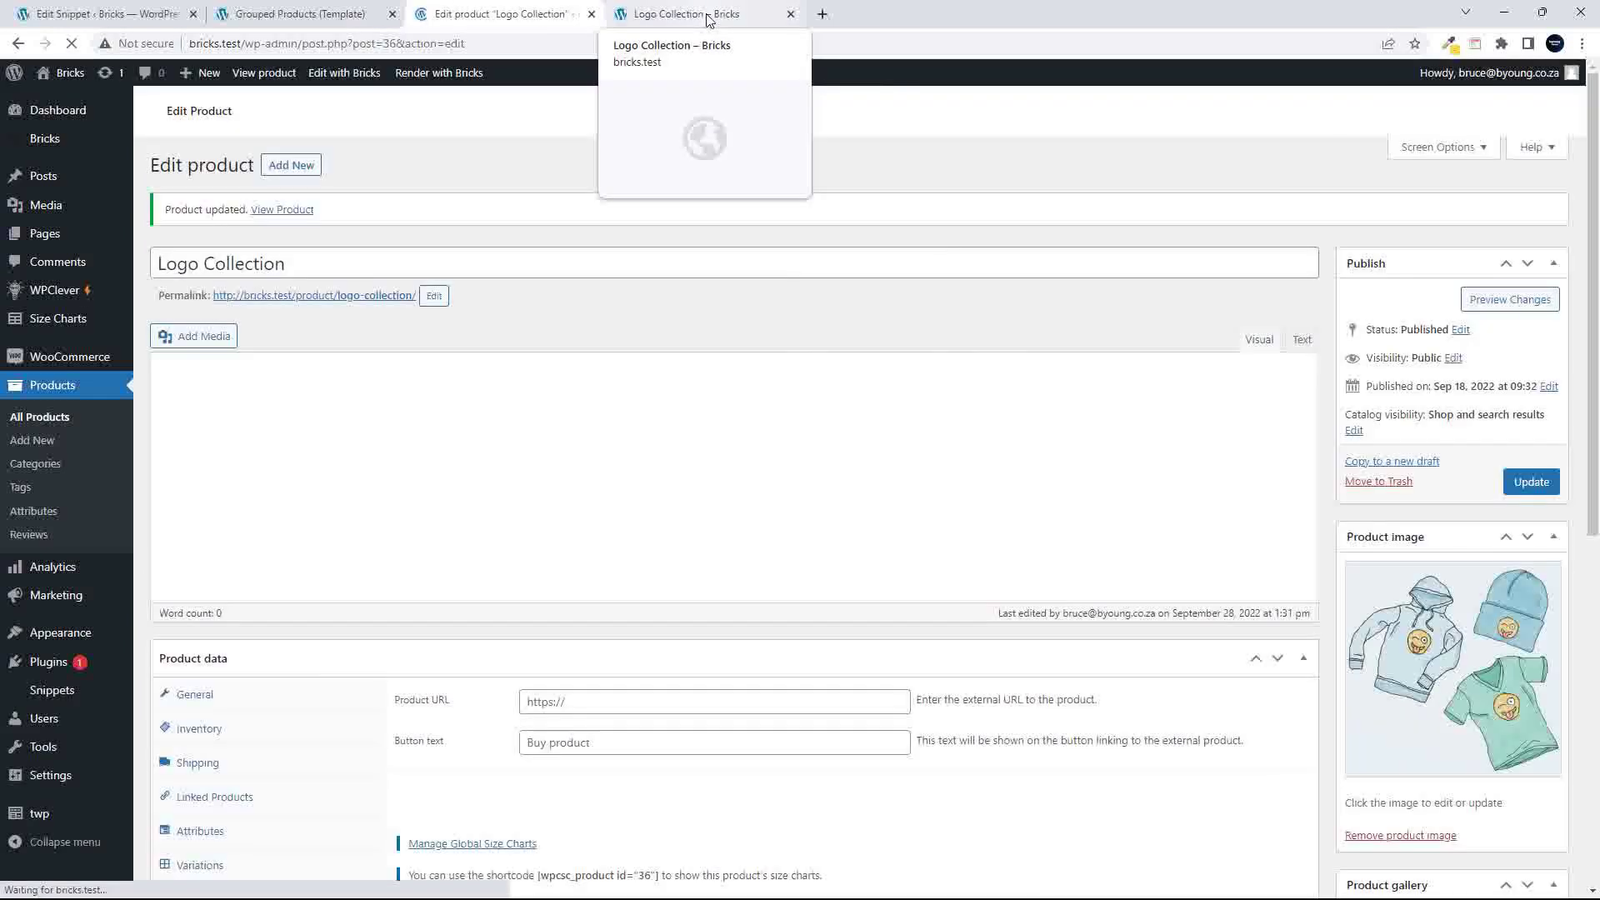
{"action": "left_click", "coordinate": [709, 17]}
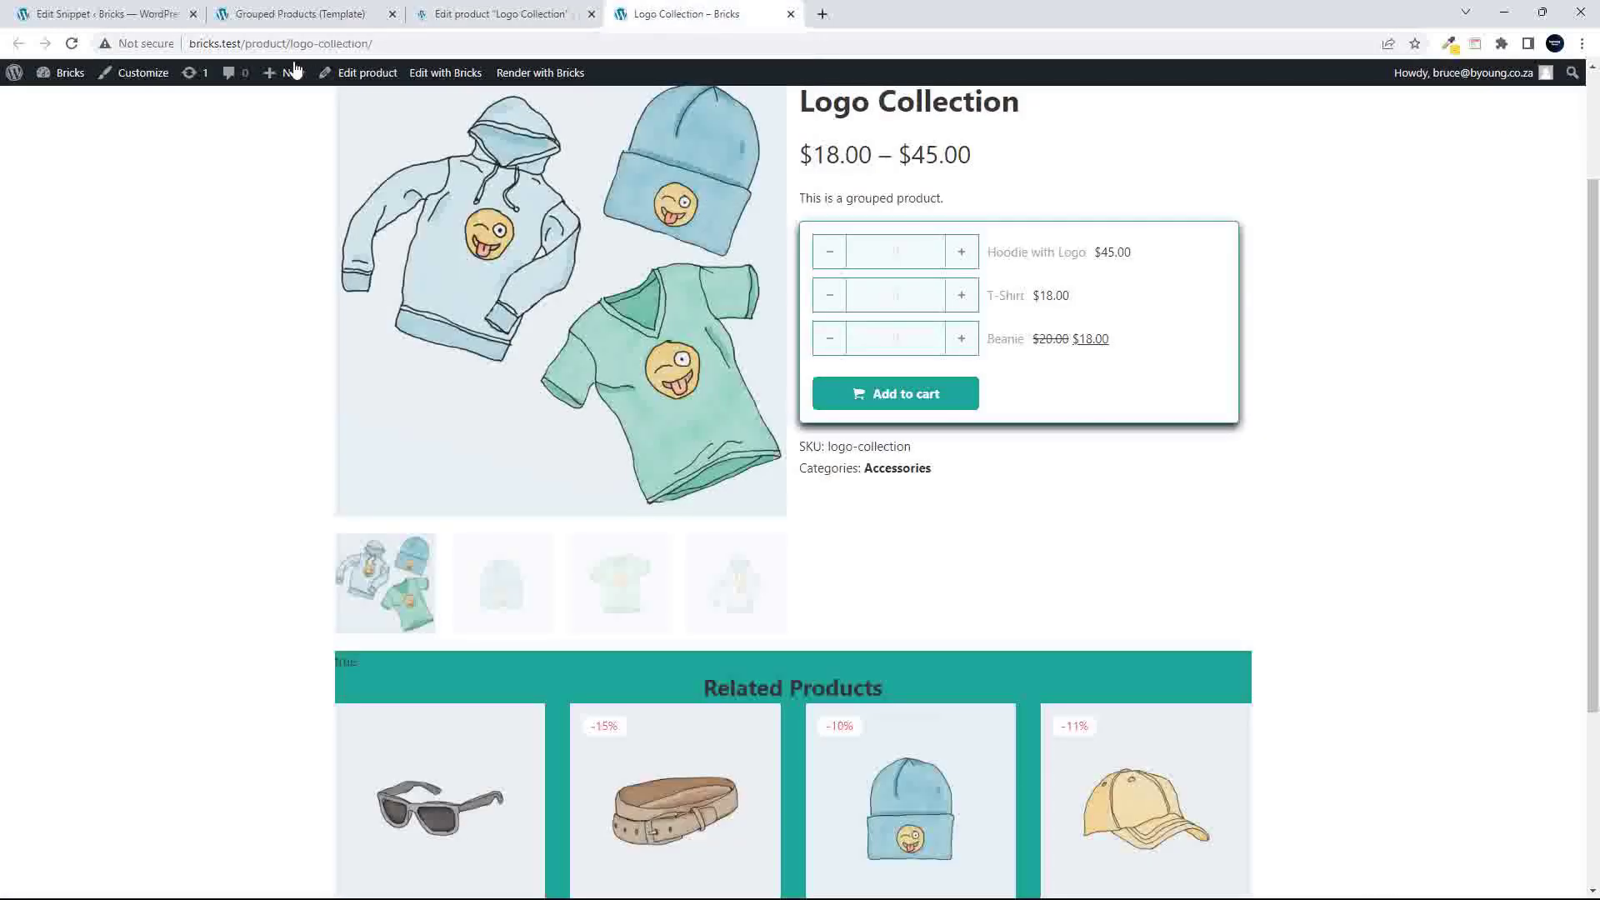
{"action": "left_click", "coordinate": [73, 45]}
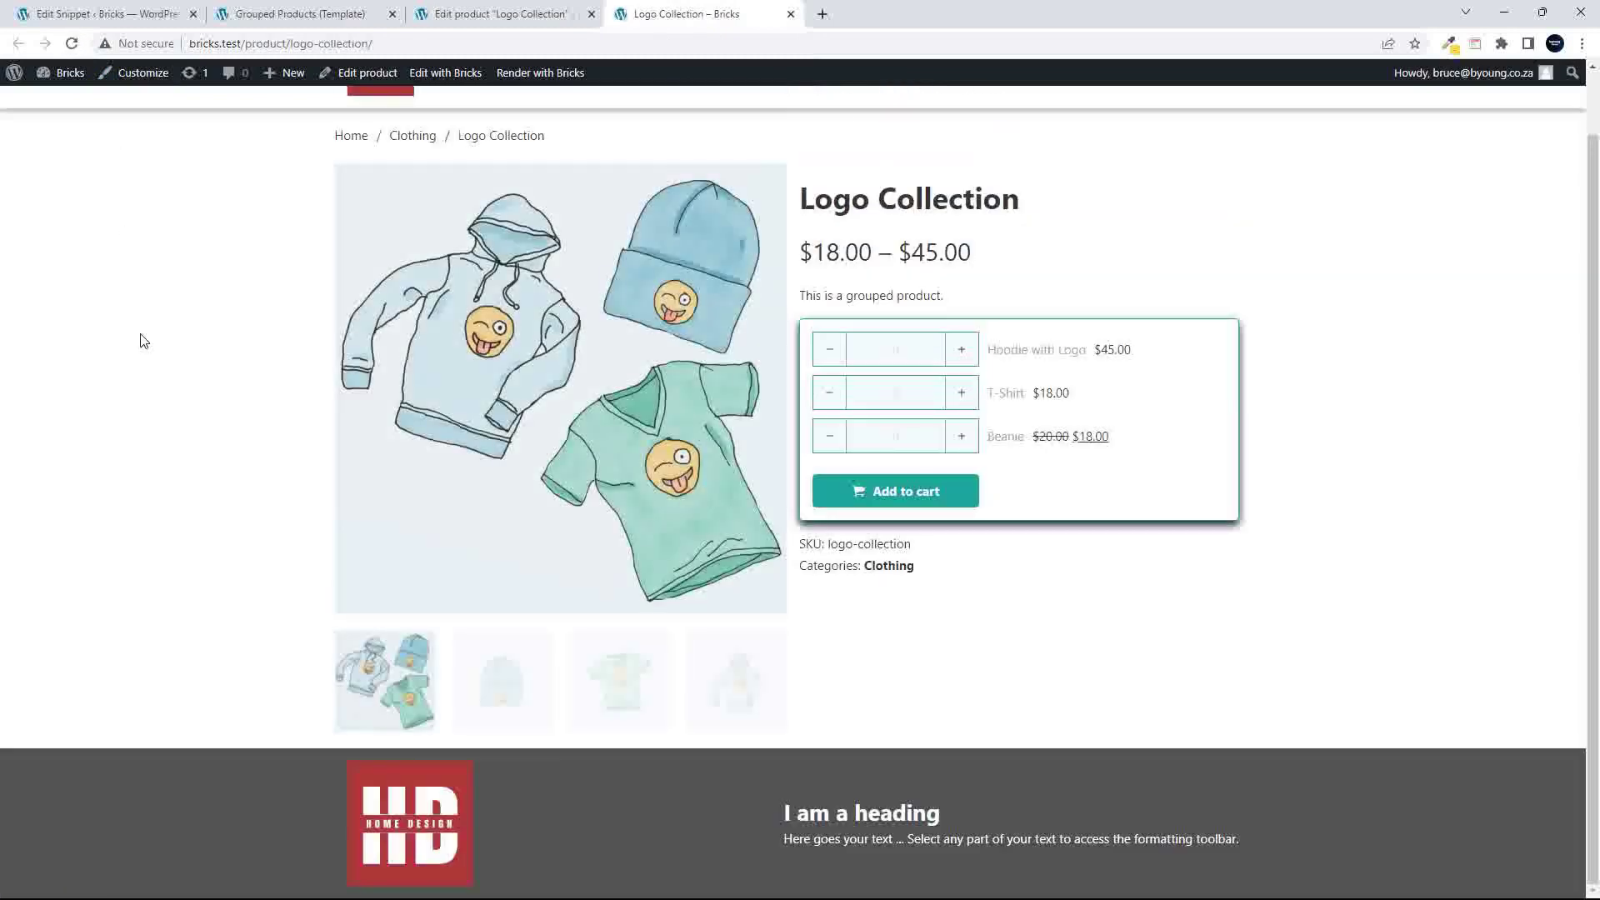
- Set the Logo Collection product's category back to Accessories, update it, and reload its live page to check the Related Products section
{"action": "left_click", "coordinate": [503, 13]}
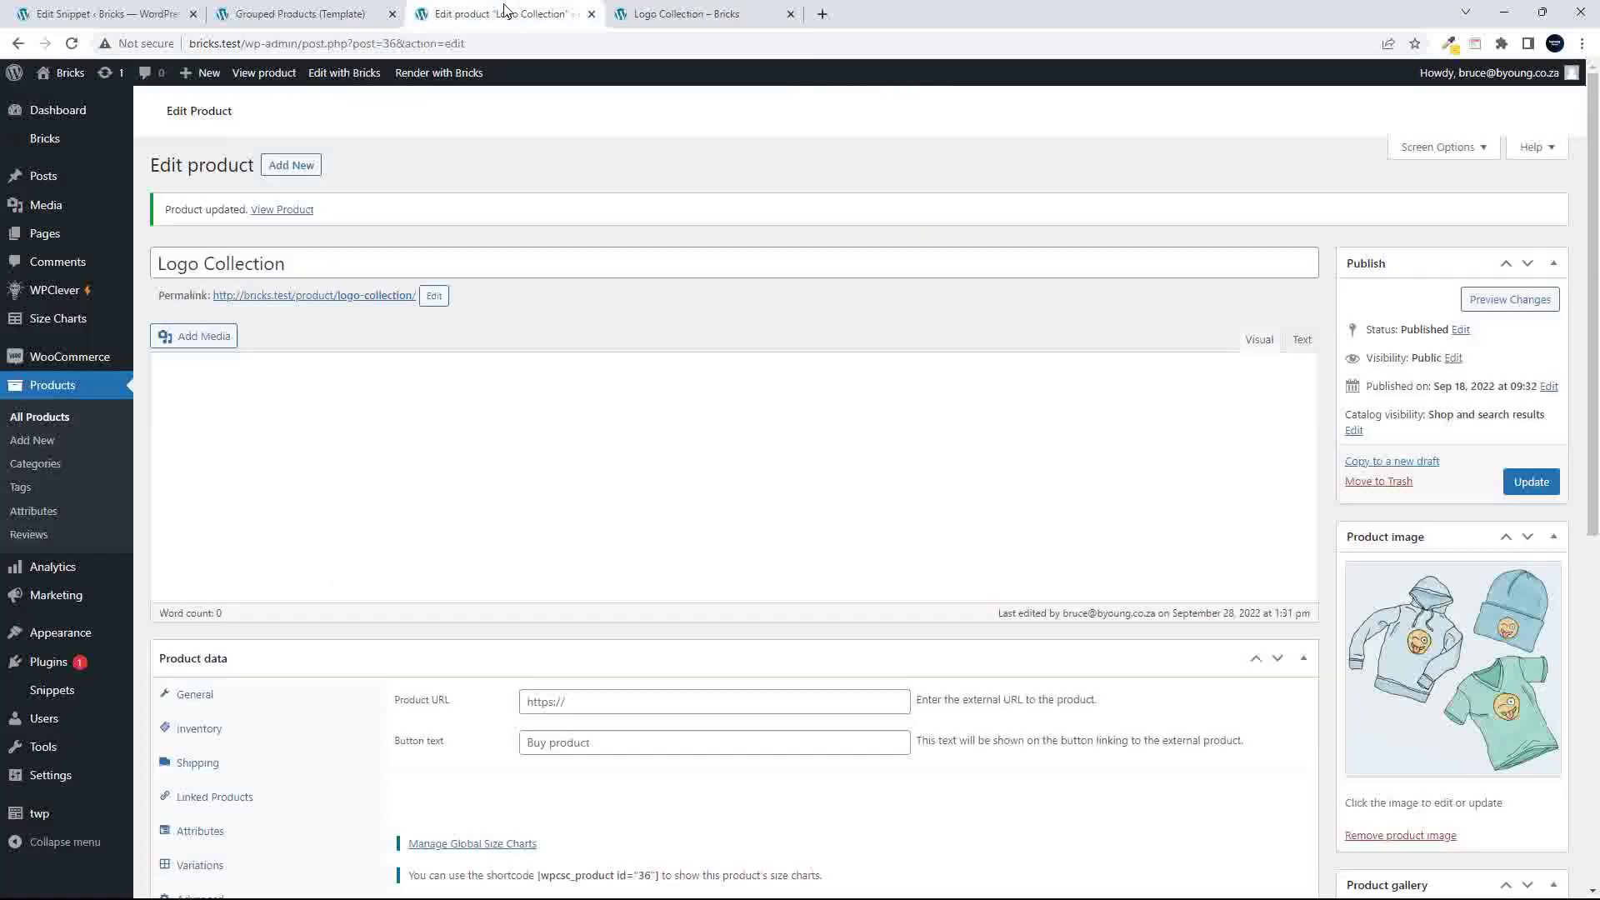
{"action": "scroll", "coordinate": [1406, 775], "scroll_direction": "down", "scroll_amount": 5}
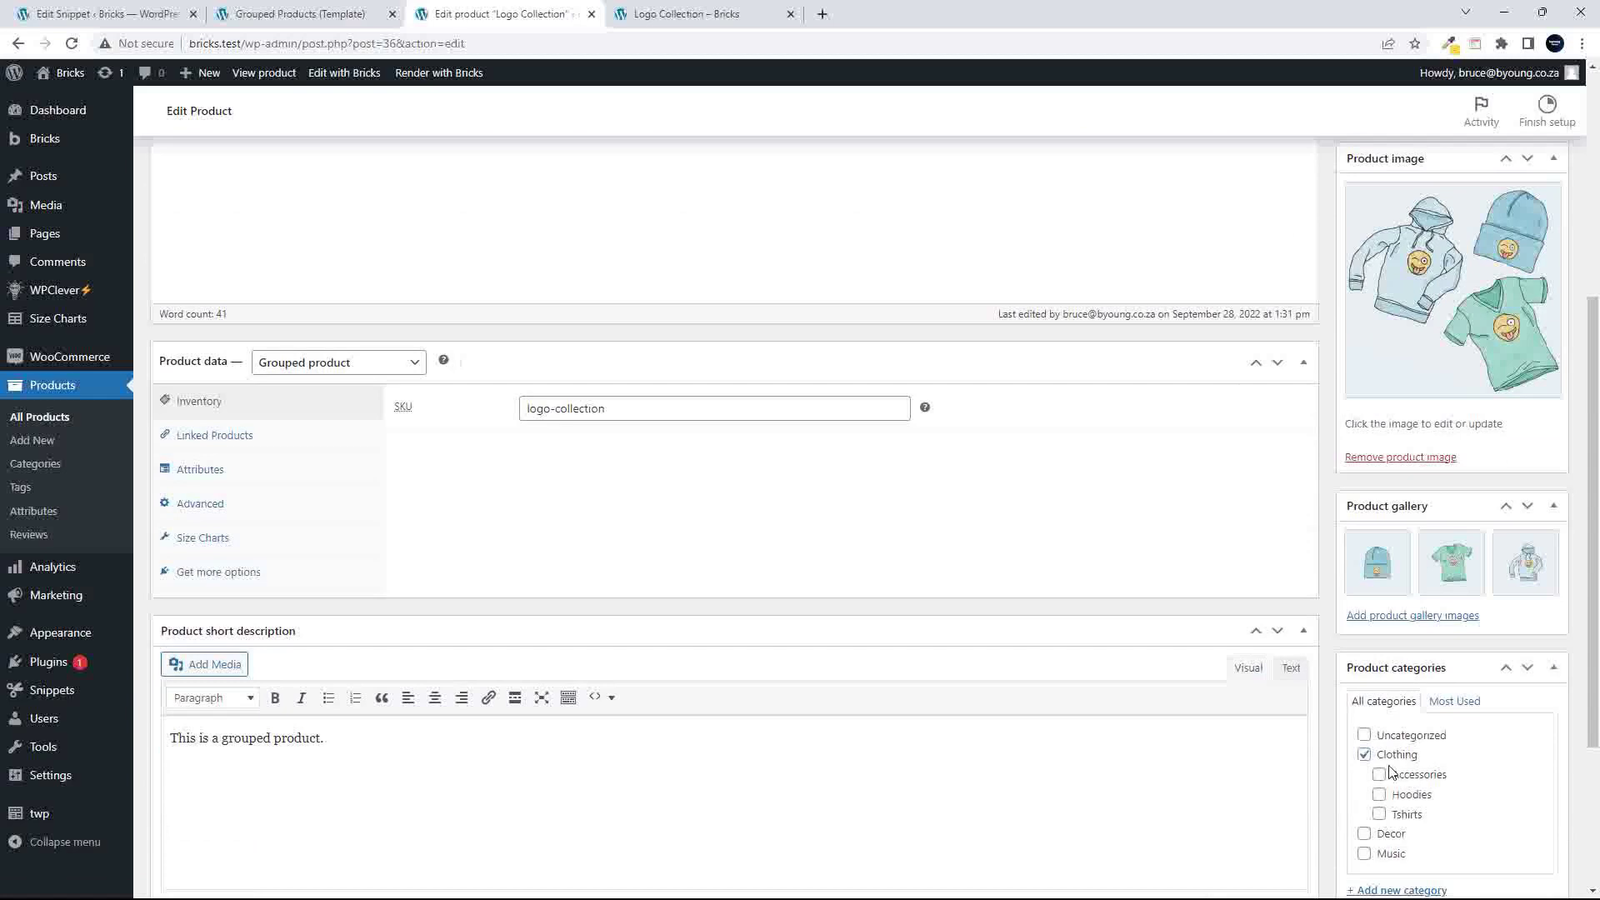
{"action": "scroll", "coordinate": [1461, 757], "scroll_direction": "up", "scroll_amount": 5}
{"action": "left_click", "coordinate": [1530, 519]}
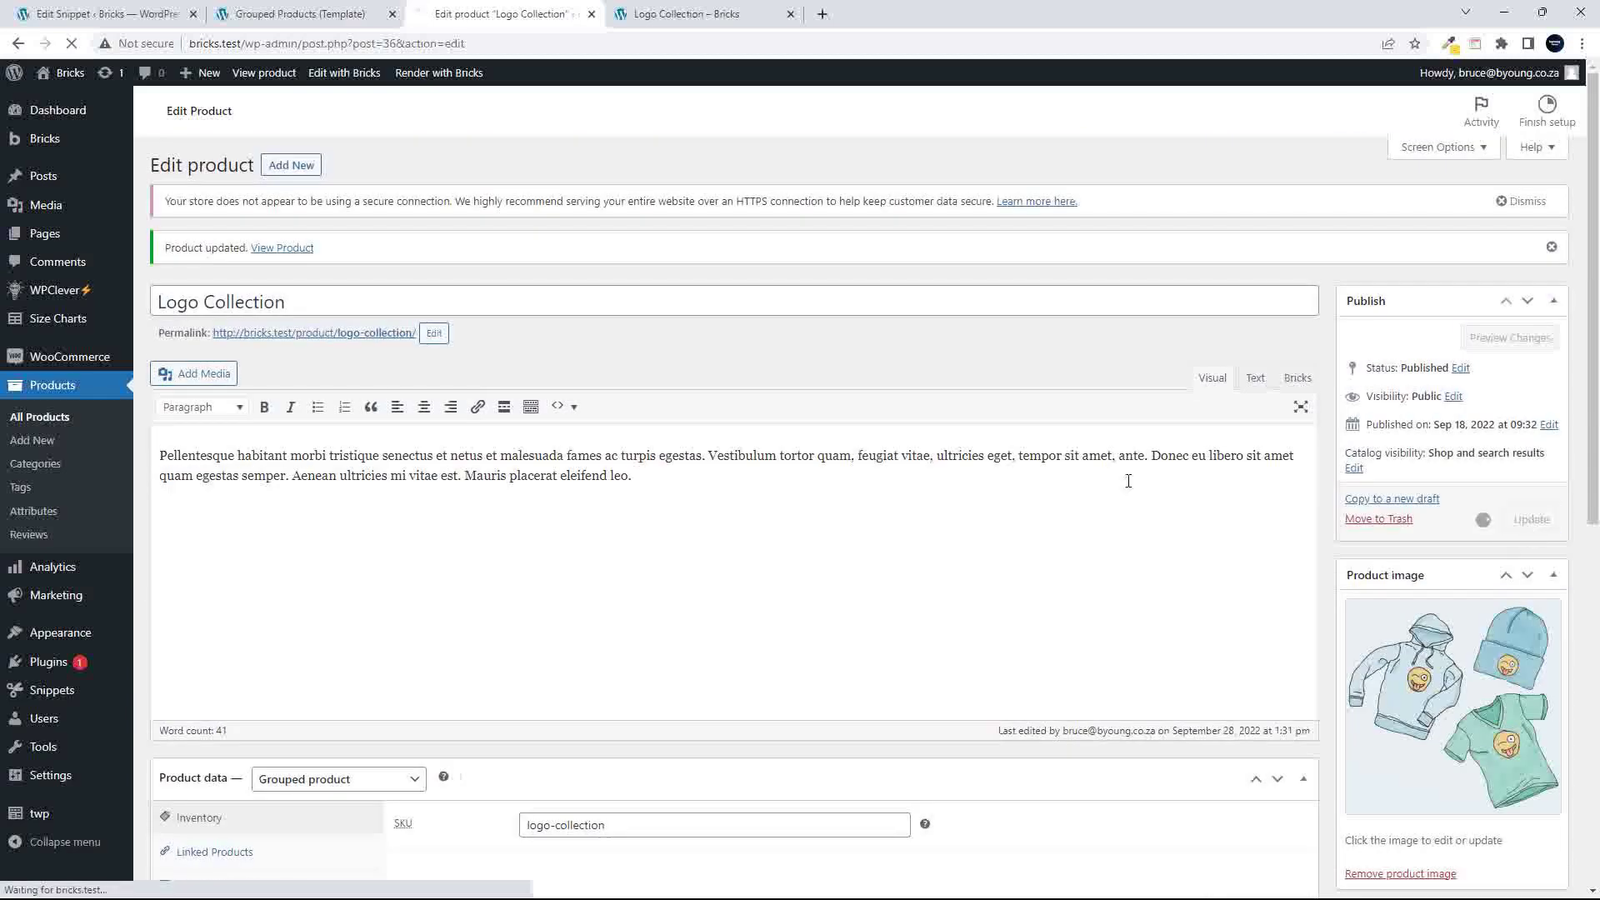
{"action": "left_click", "coordinate": [715, 19]}
{"action": "left_click", "coordinate": [71, 43]}
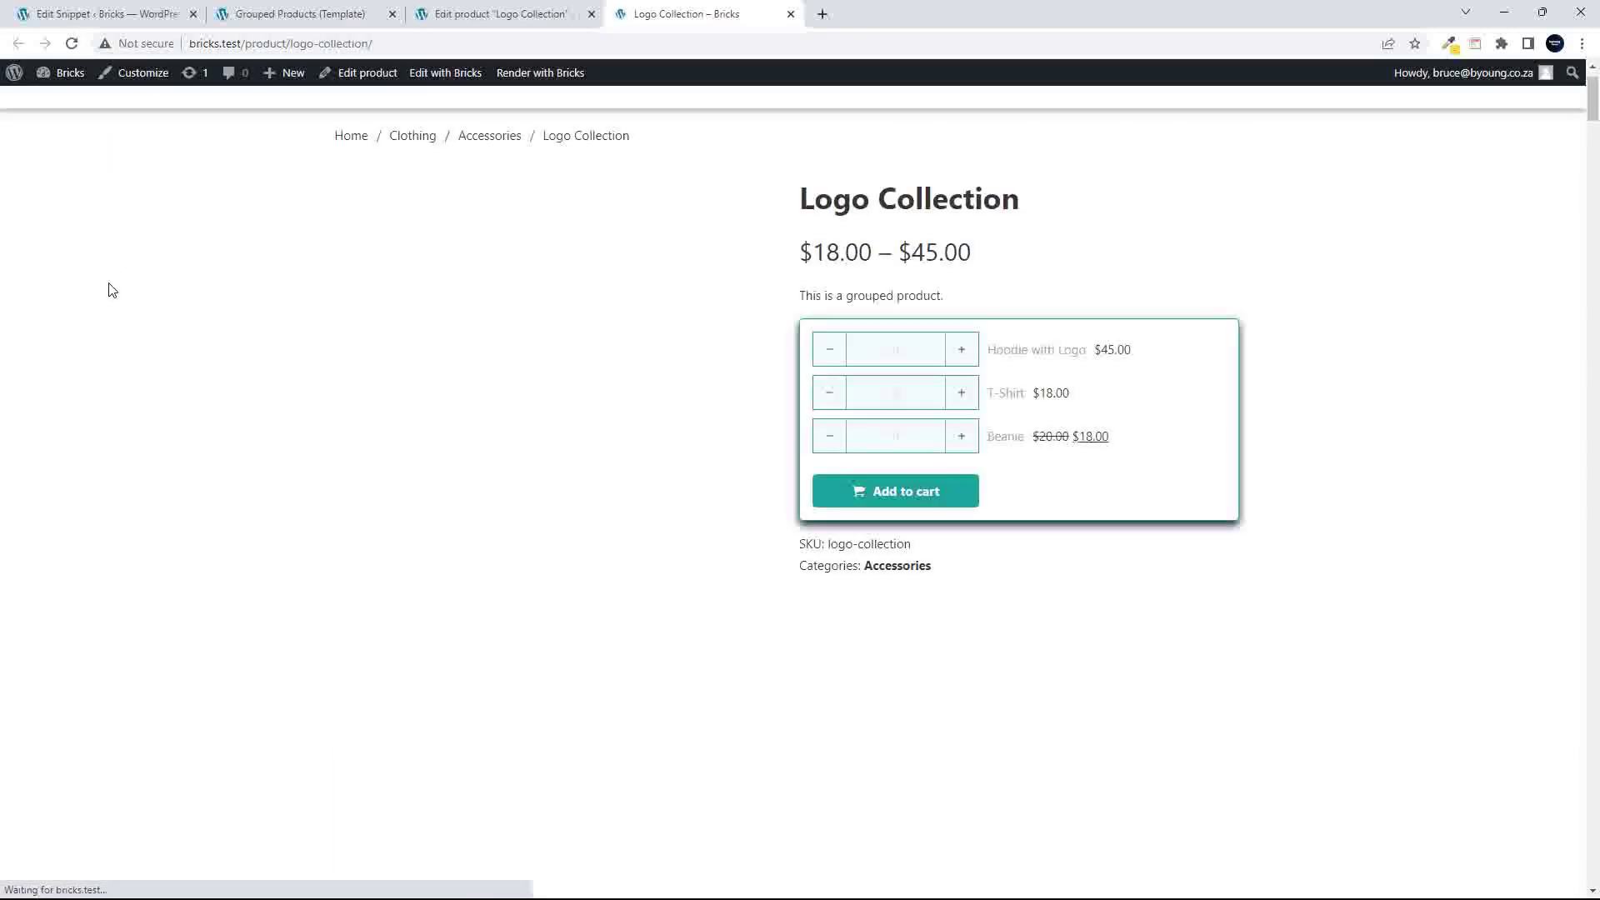
{"action": "scroll", "coordinate": [158, 438], "scroll_direction": "down", "scroll_amount": 4}
{"action": "scroll", "coordinate": [158, 438], "scroll_direction": "up", "scroll_amount": 3}
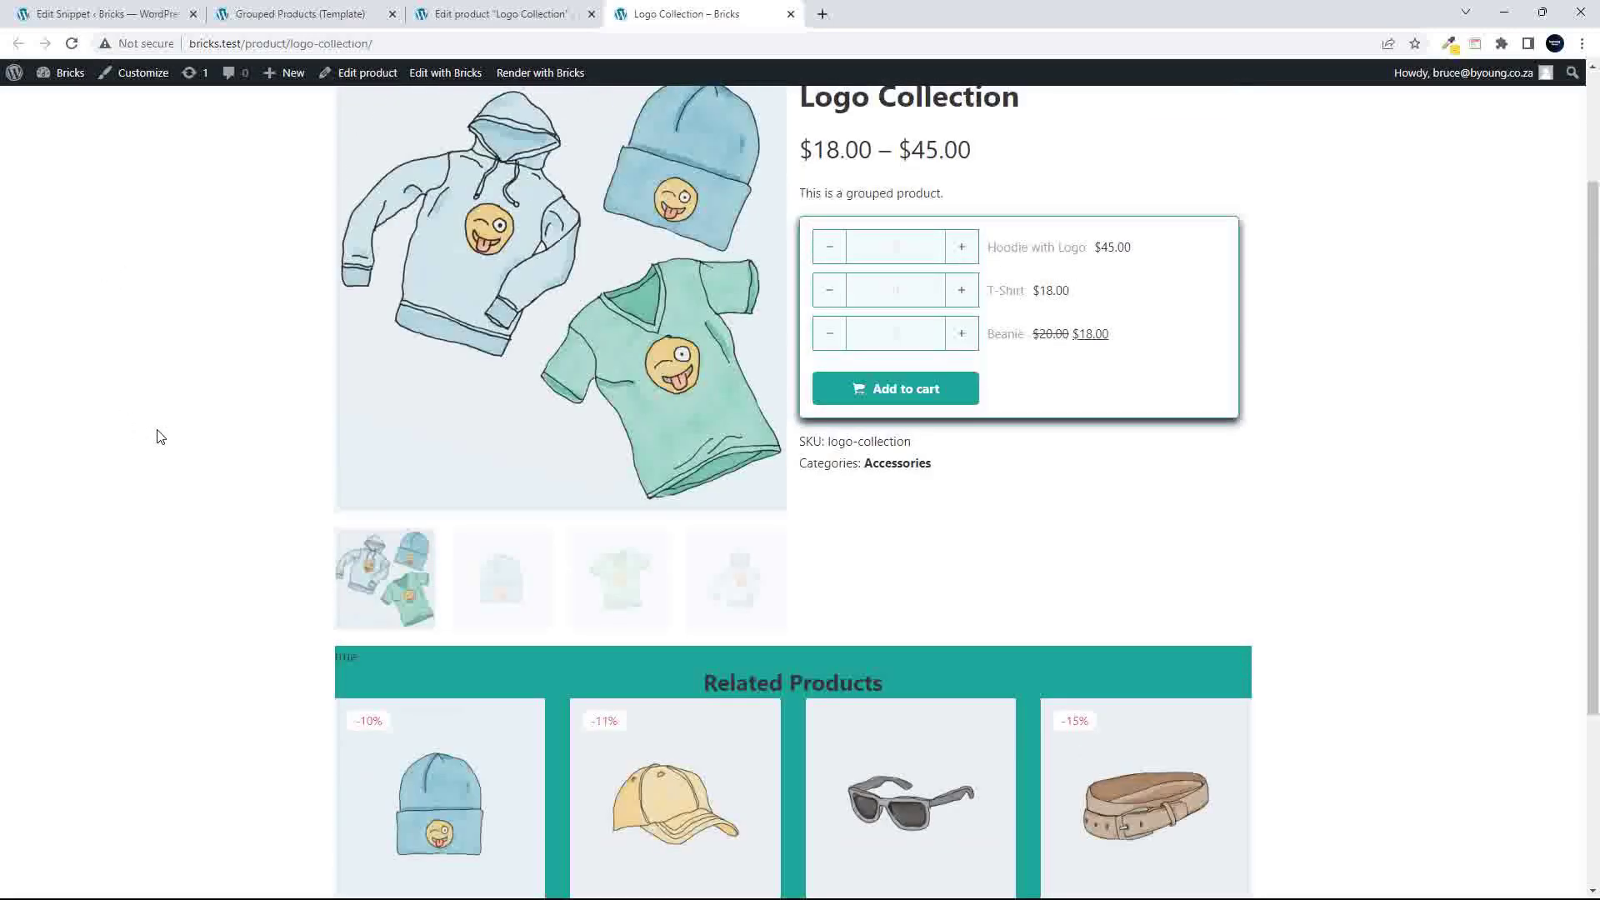
- Return to the Grouped Products template and delete the Code element from the Related Products container
{"action": "left_click", "coordinate": [455, 12]}
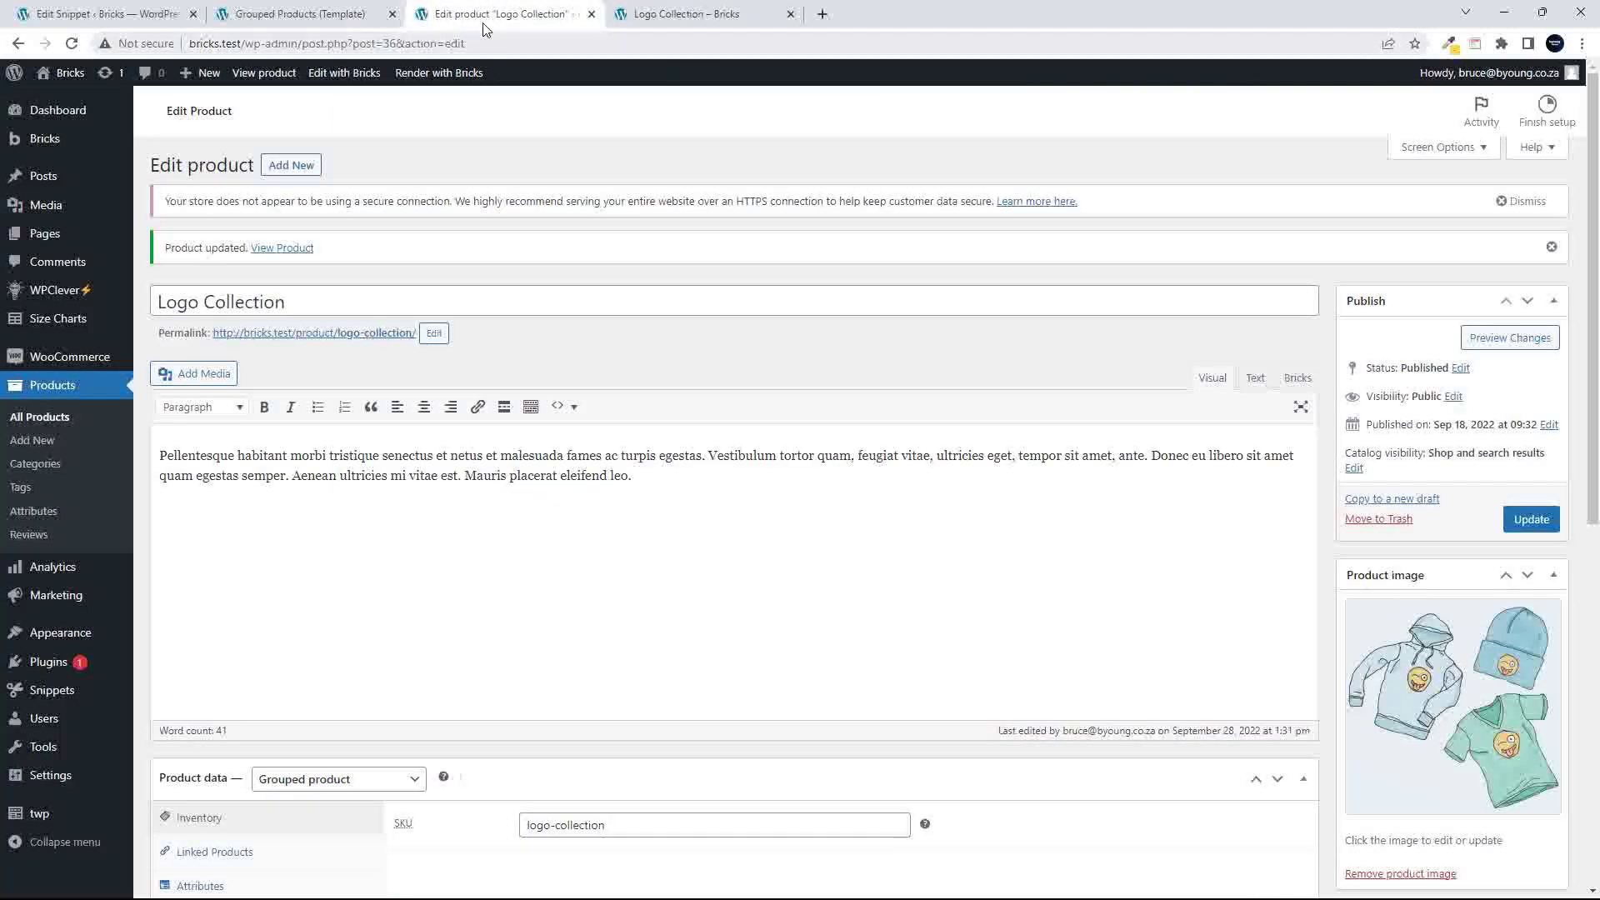
{"action": "left_click", "coordinate": [243, 12]}
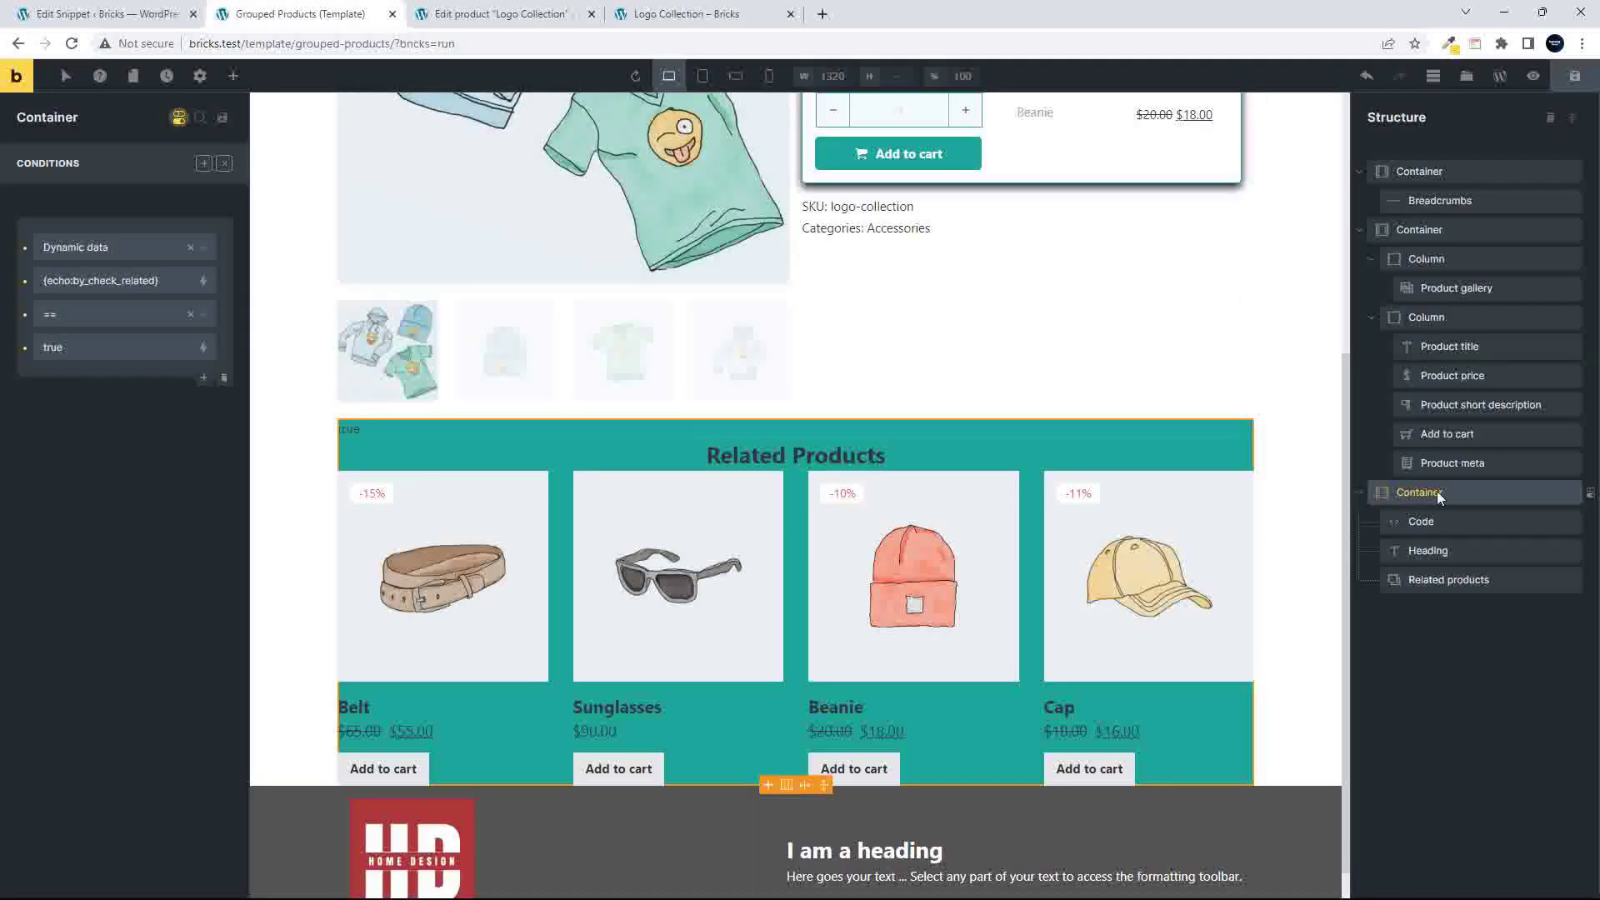
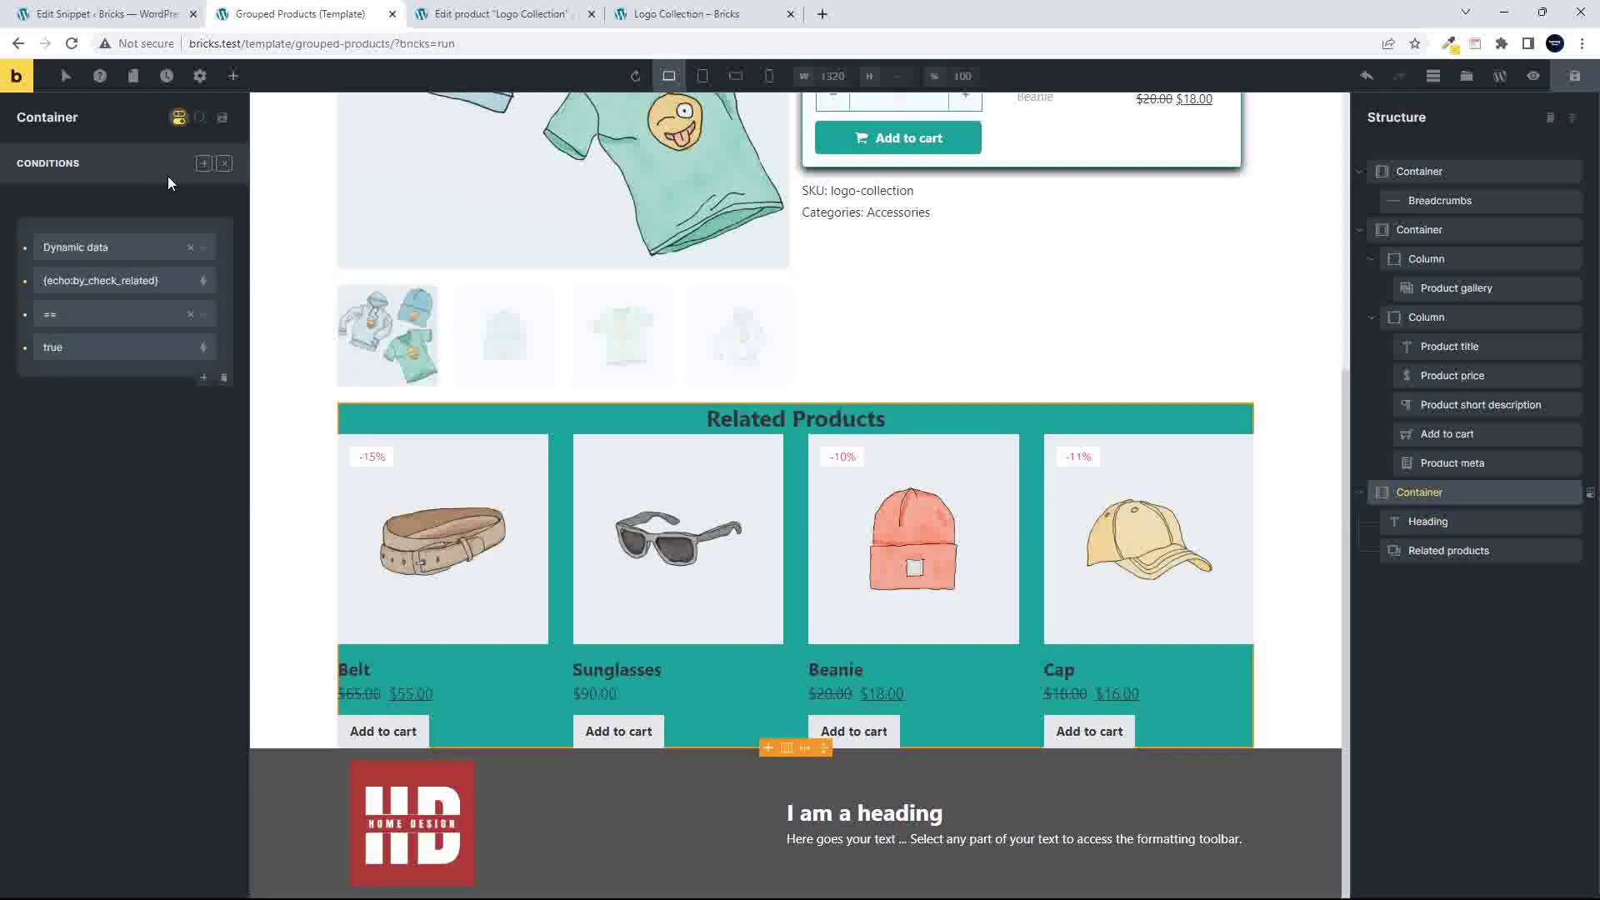
- Clear the background color of the container holding the Related Products section and save the template
{"action": "left_click", "coordinate": [177, 120]}
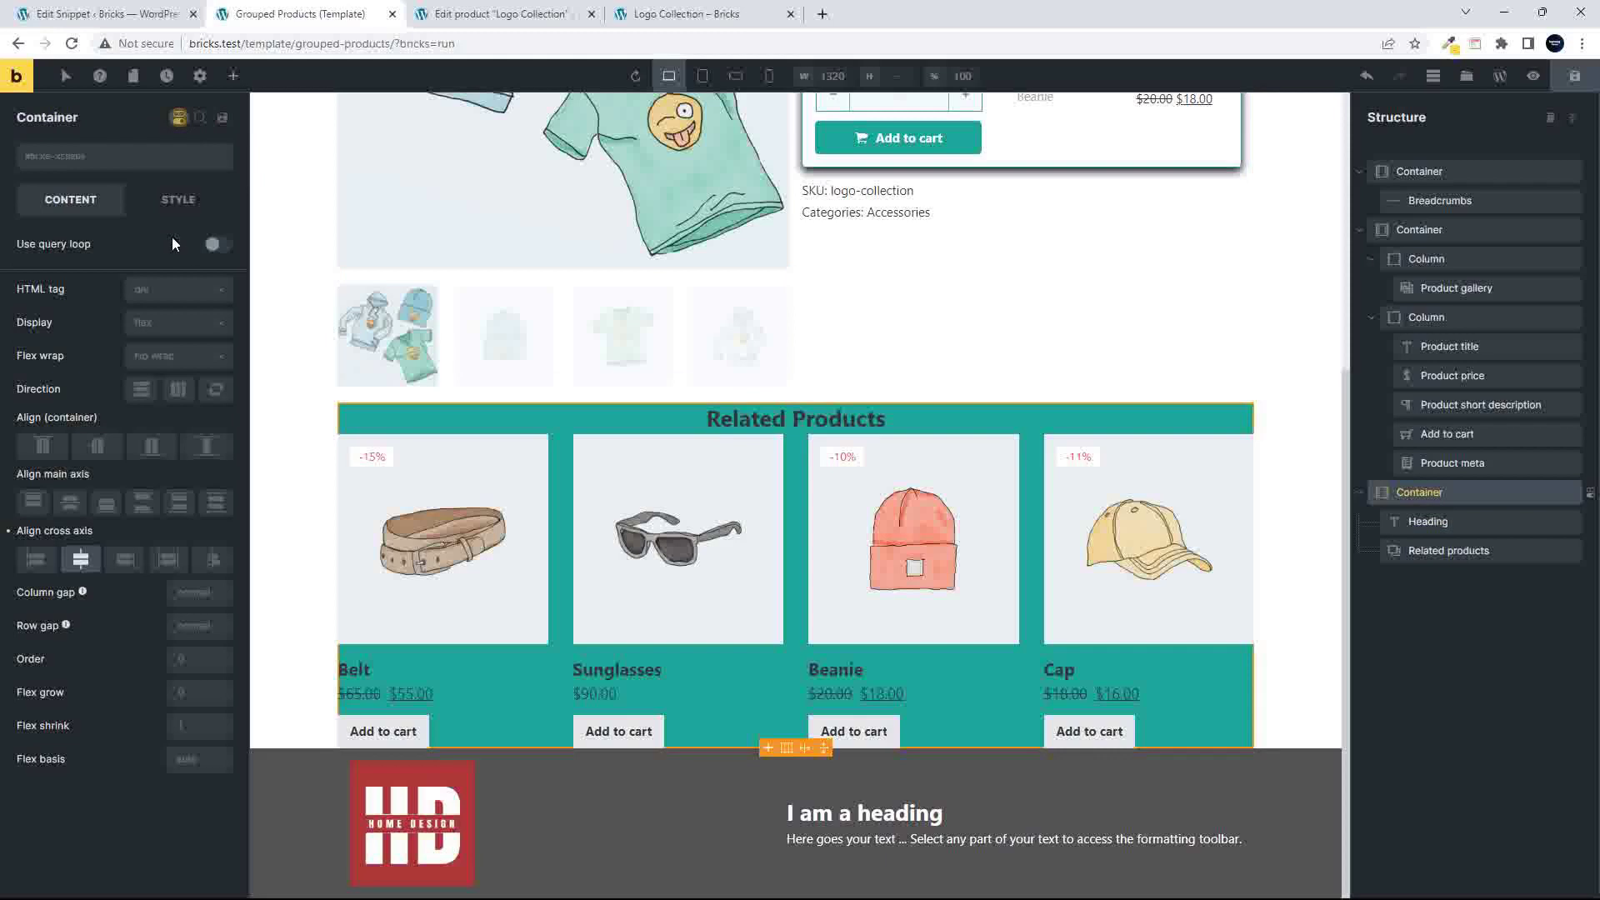
{"action": "left_click", "coordinate": [178, 199]}
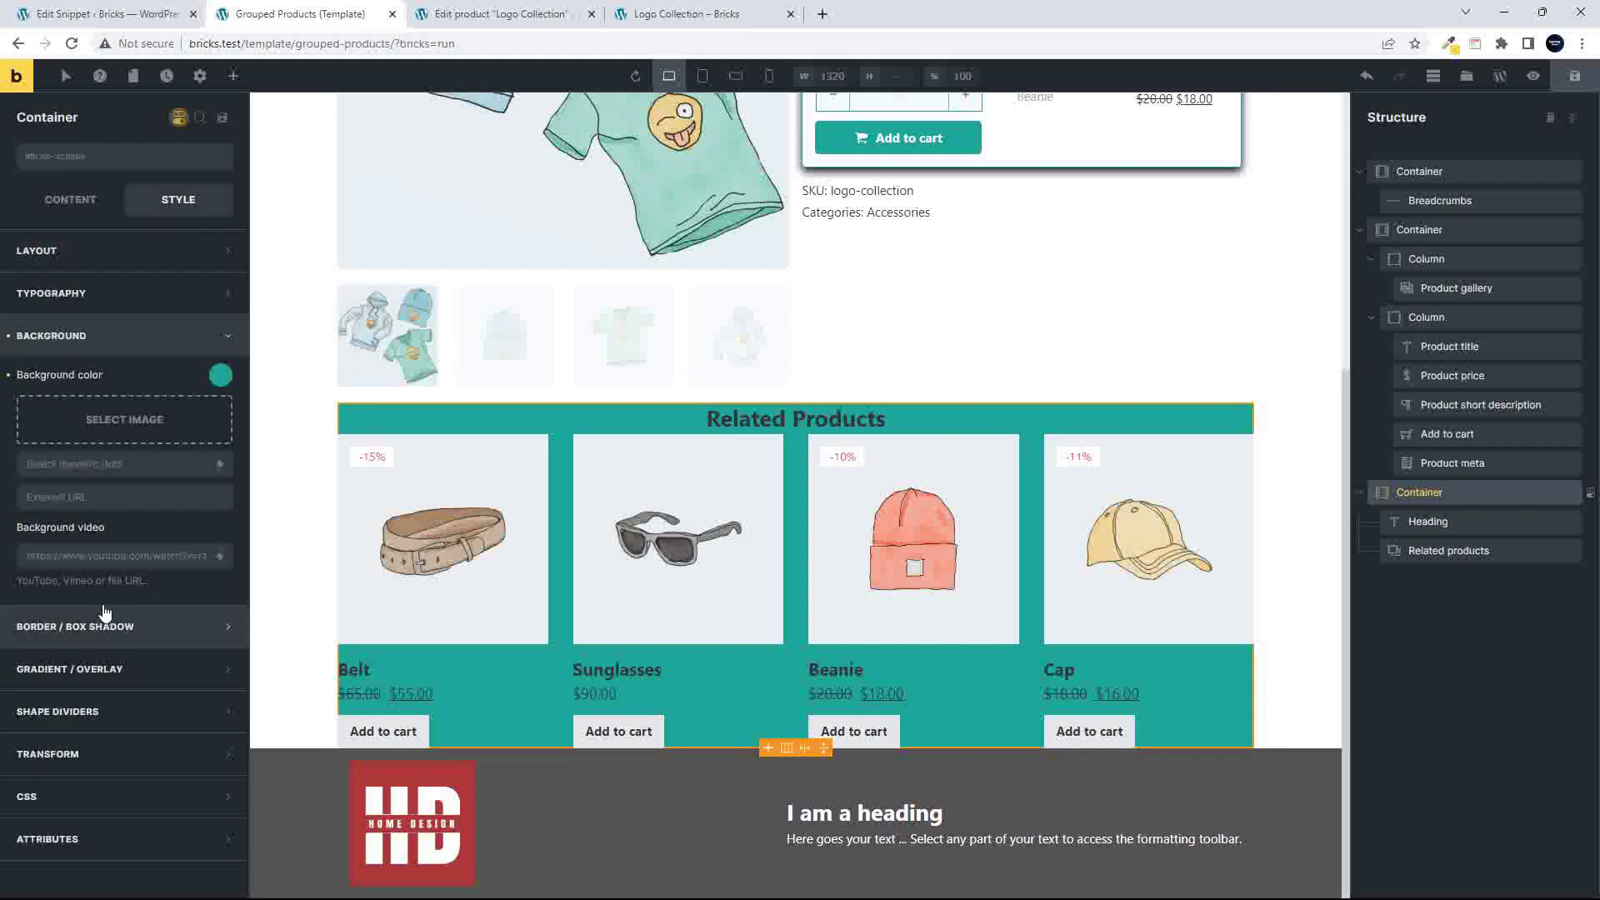
{"action": "left_click", "coordinate": [222, 376]}
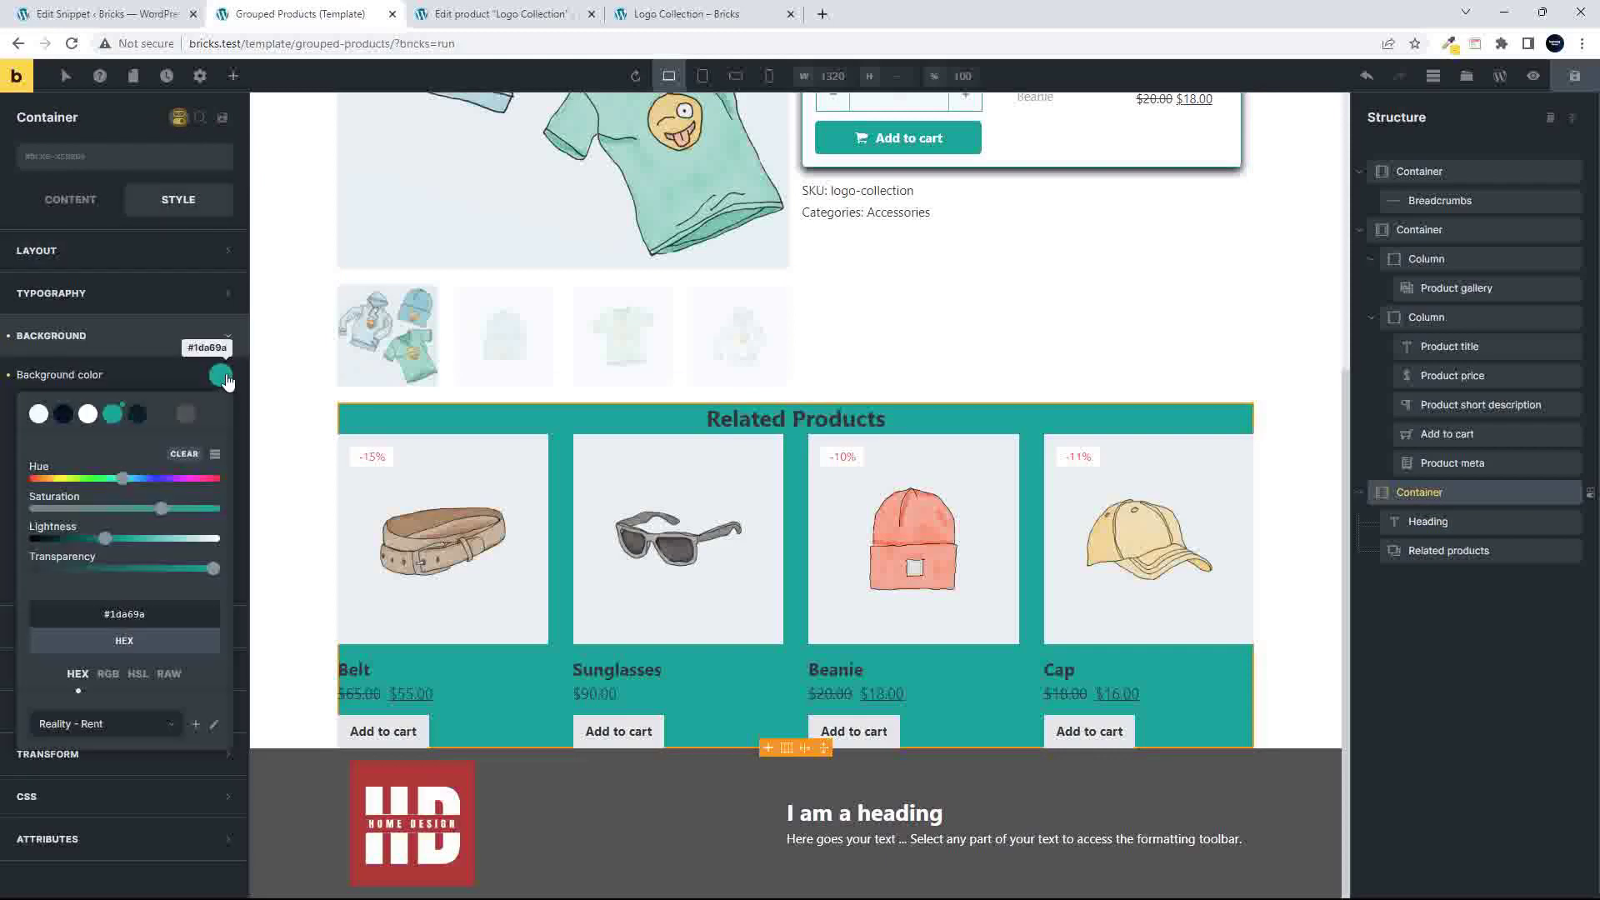
{"action": "left_click", "coordinate": [179, 456]}
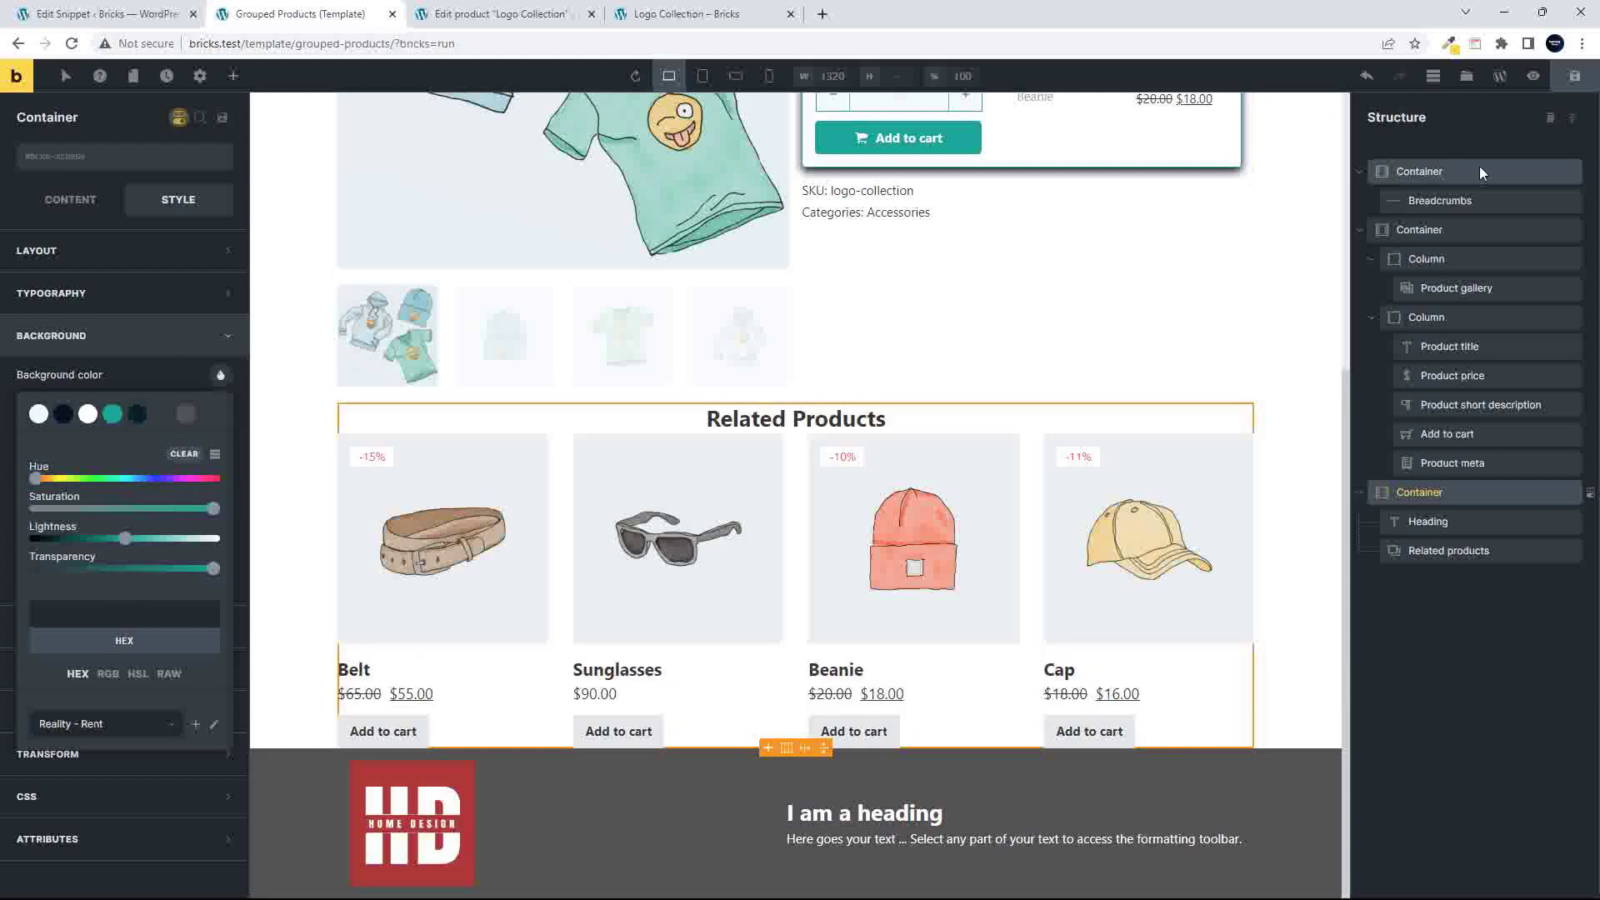
{"action": "left_click", "coordinate": [1574, 76]}
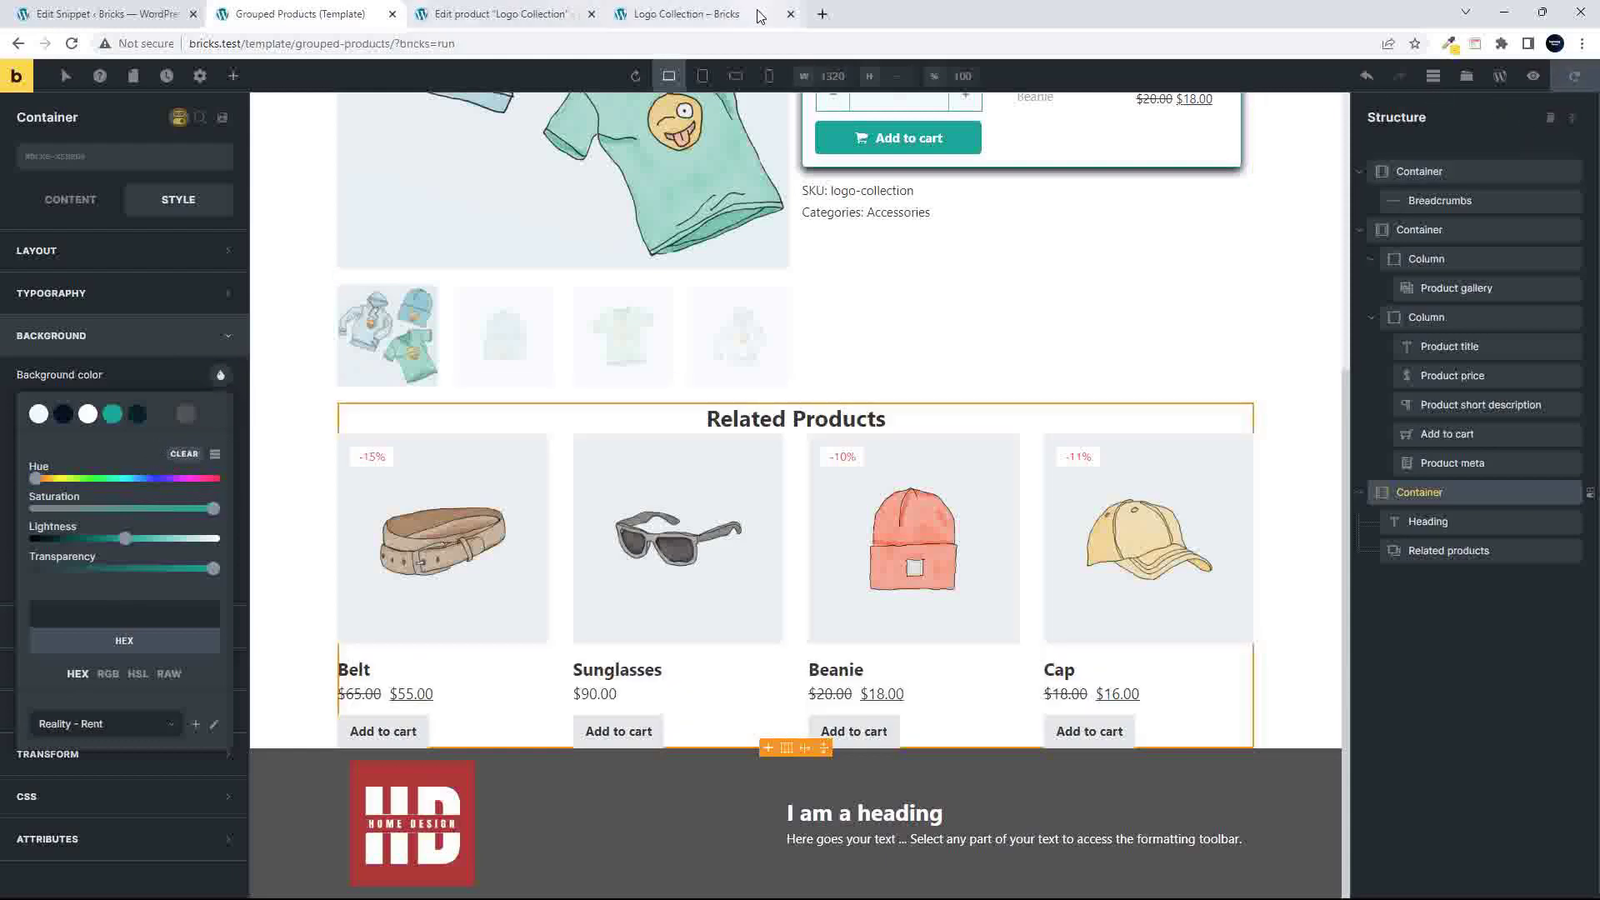
- Reload the live Logo Collection product page and check how its Related Products section is displayed
{"action": "left_click", "coordinate": [658, 13]}
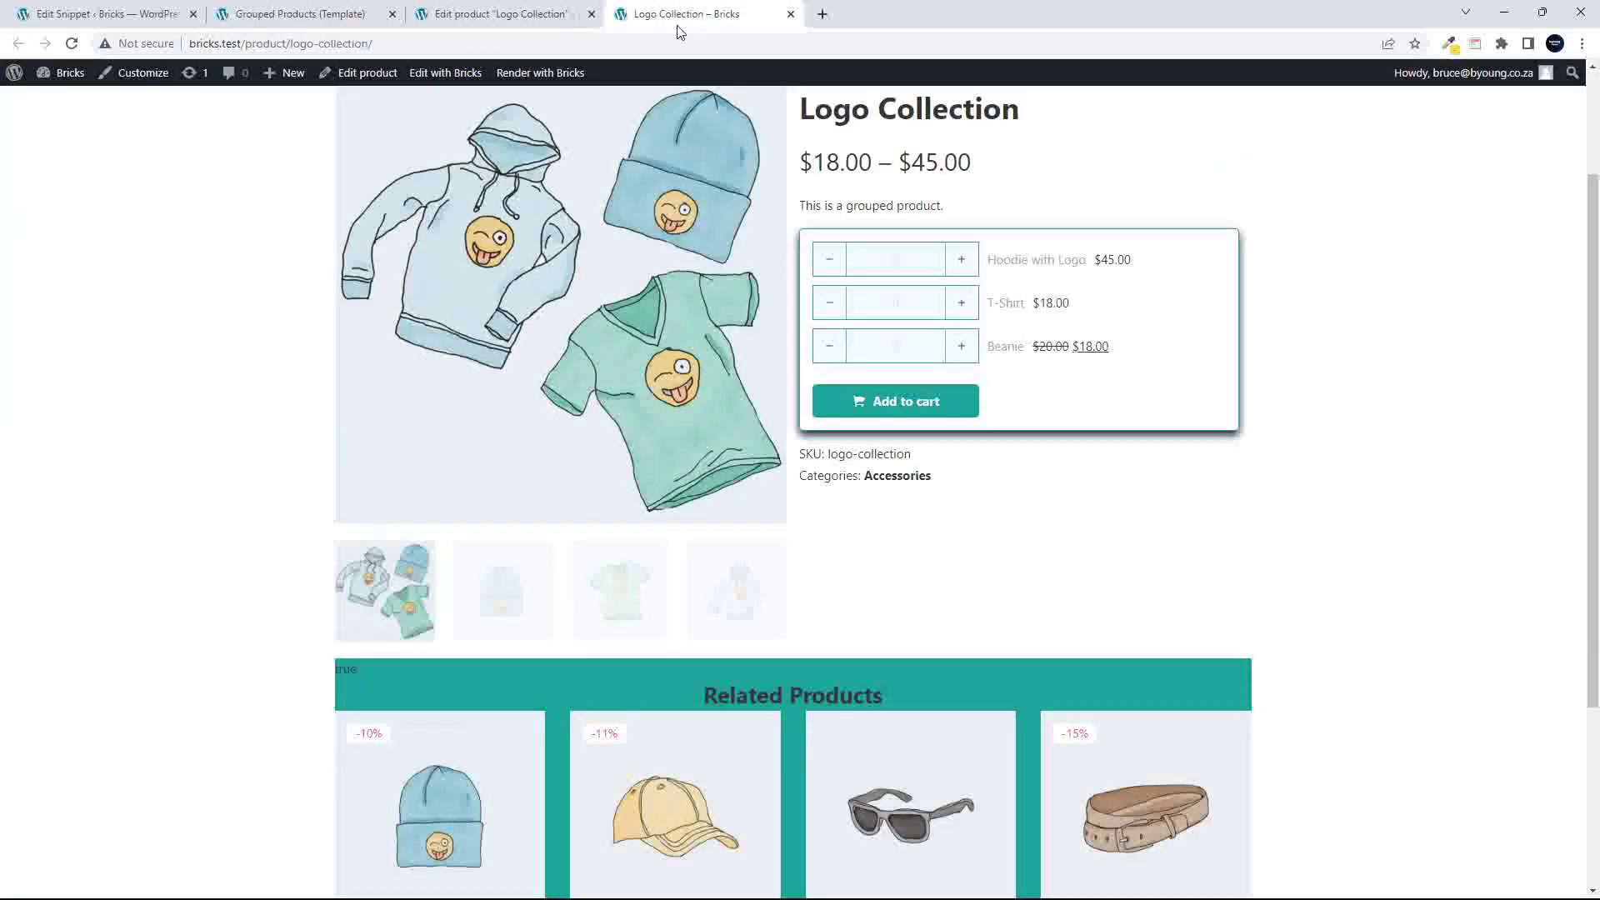
{"action": "left_click", "coordinate": [72, 43]}
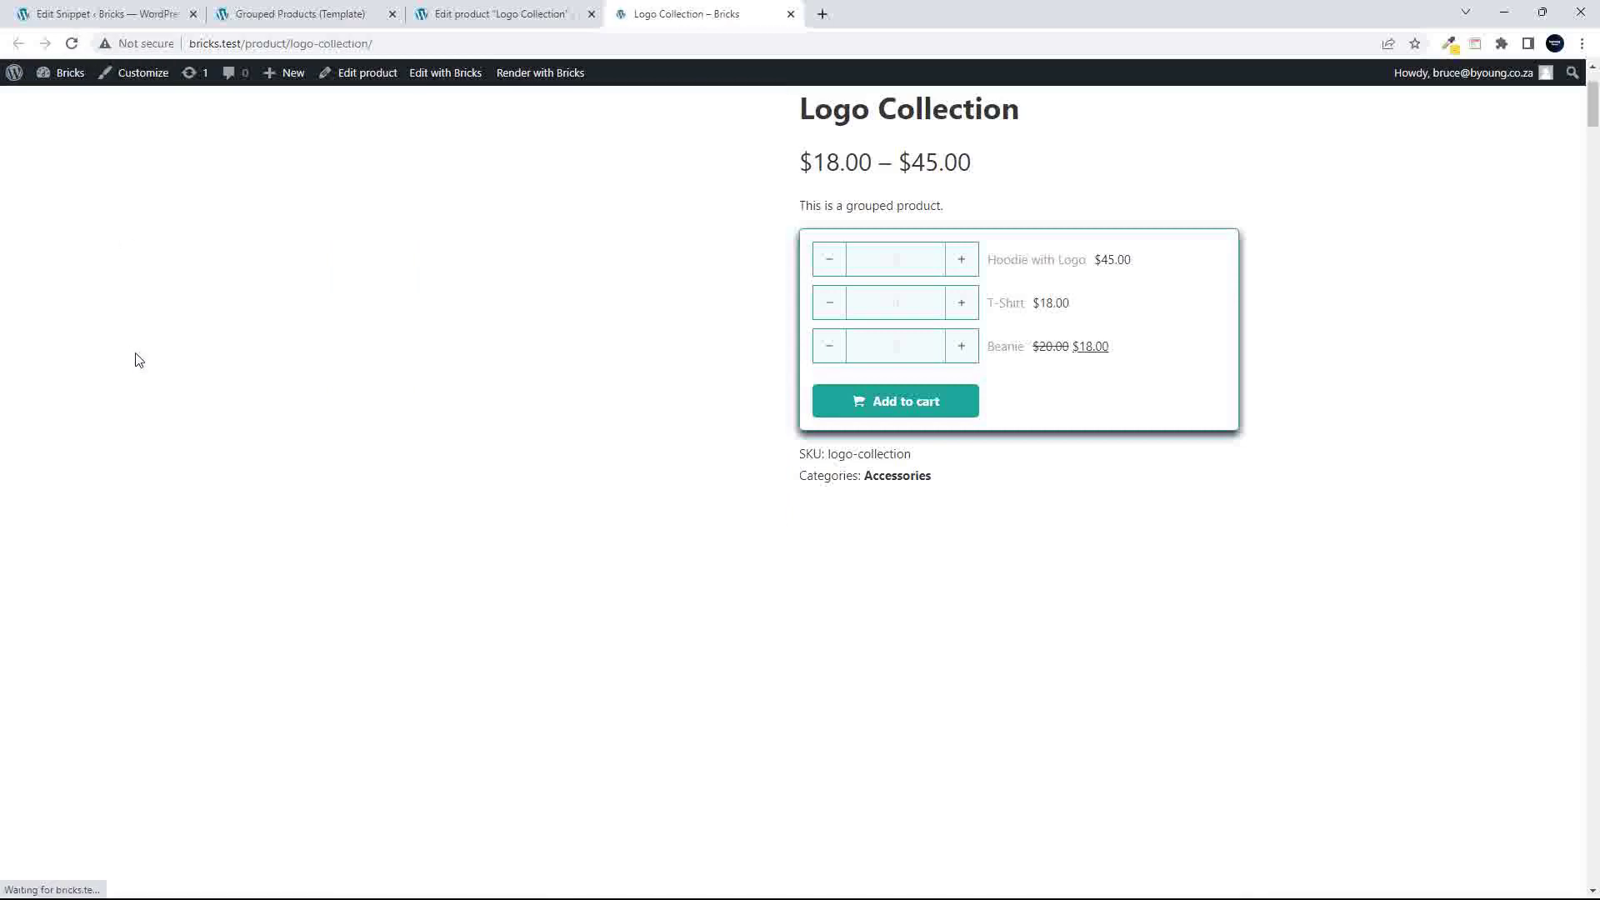
{"action": "scroll", "coordinate": [208, 444], "scroll_direction": "down", "scroll_amount": 3}
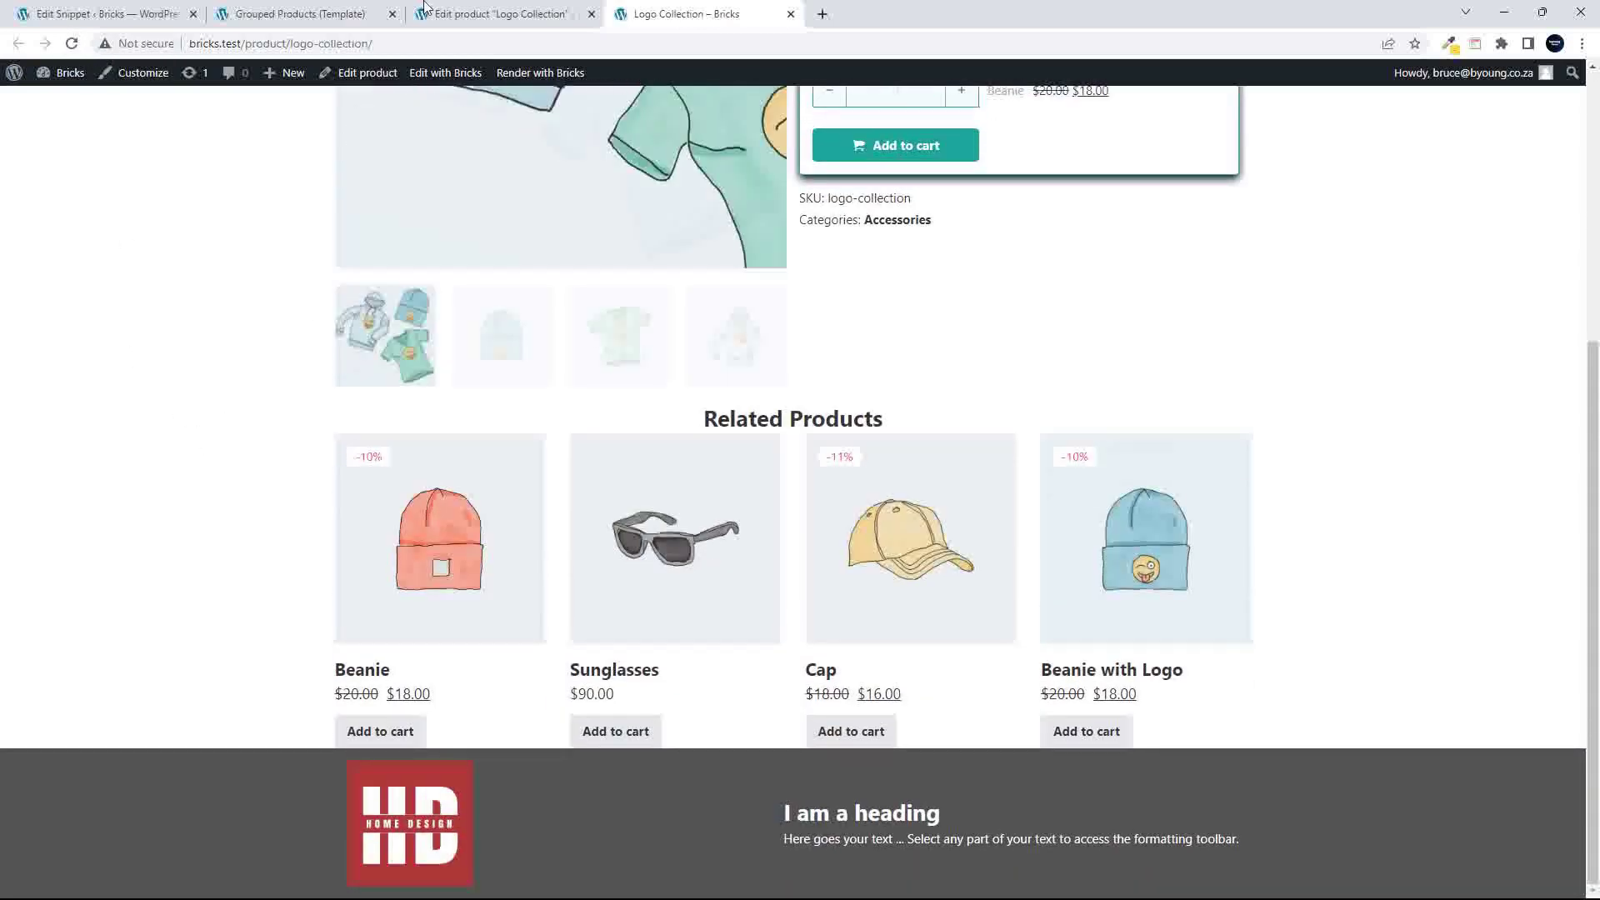
- Replace the Logo Collection product's Accessories category with Clothing, update the product, and reload its live page
{"action": "left_click", "coordinate": [460, 14]}
{"action": "scroll", "coordinate": [1407, 573], "scroll_direction": "down", "scroll_amount": 6}
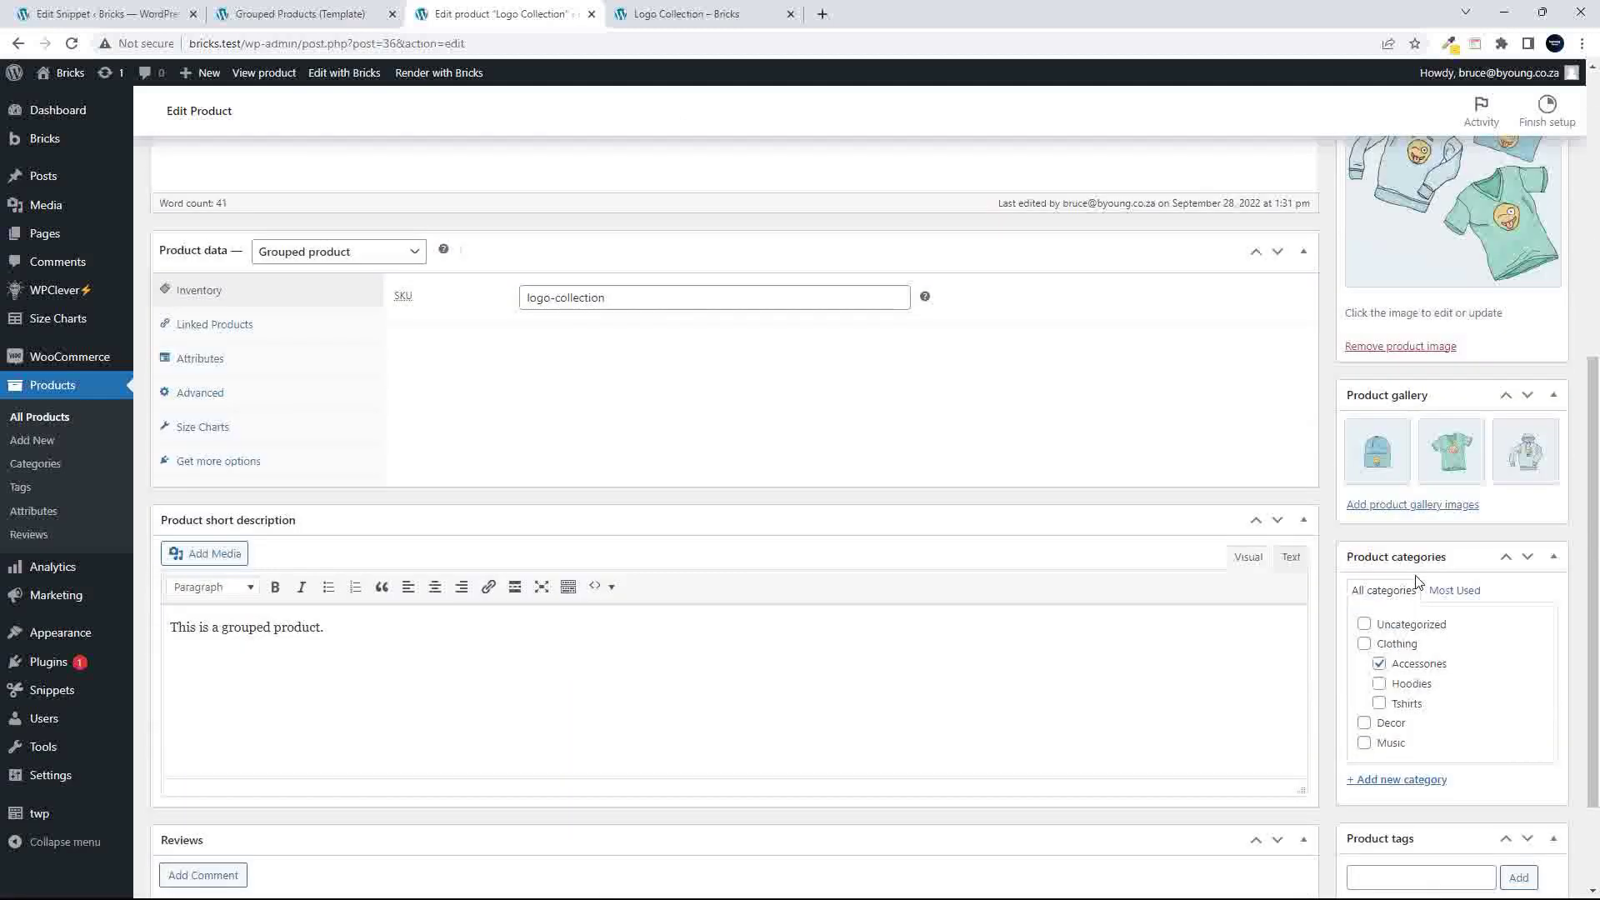
{"action": "left_click", "coordinate": [1379, 664]}
{"action": "scroll", "coordinate": [1437, 696], "scroll_direction": "up", "scroll_amount": 6}
{"action": "left_click", "coordinate": [1532, 520]}
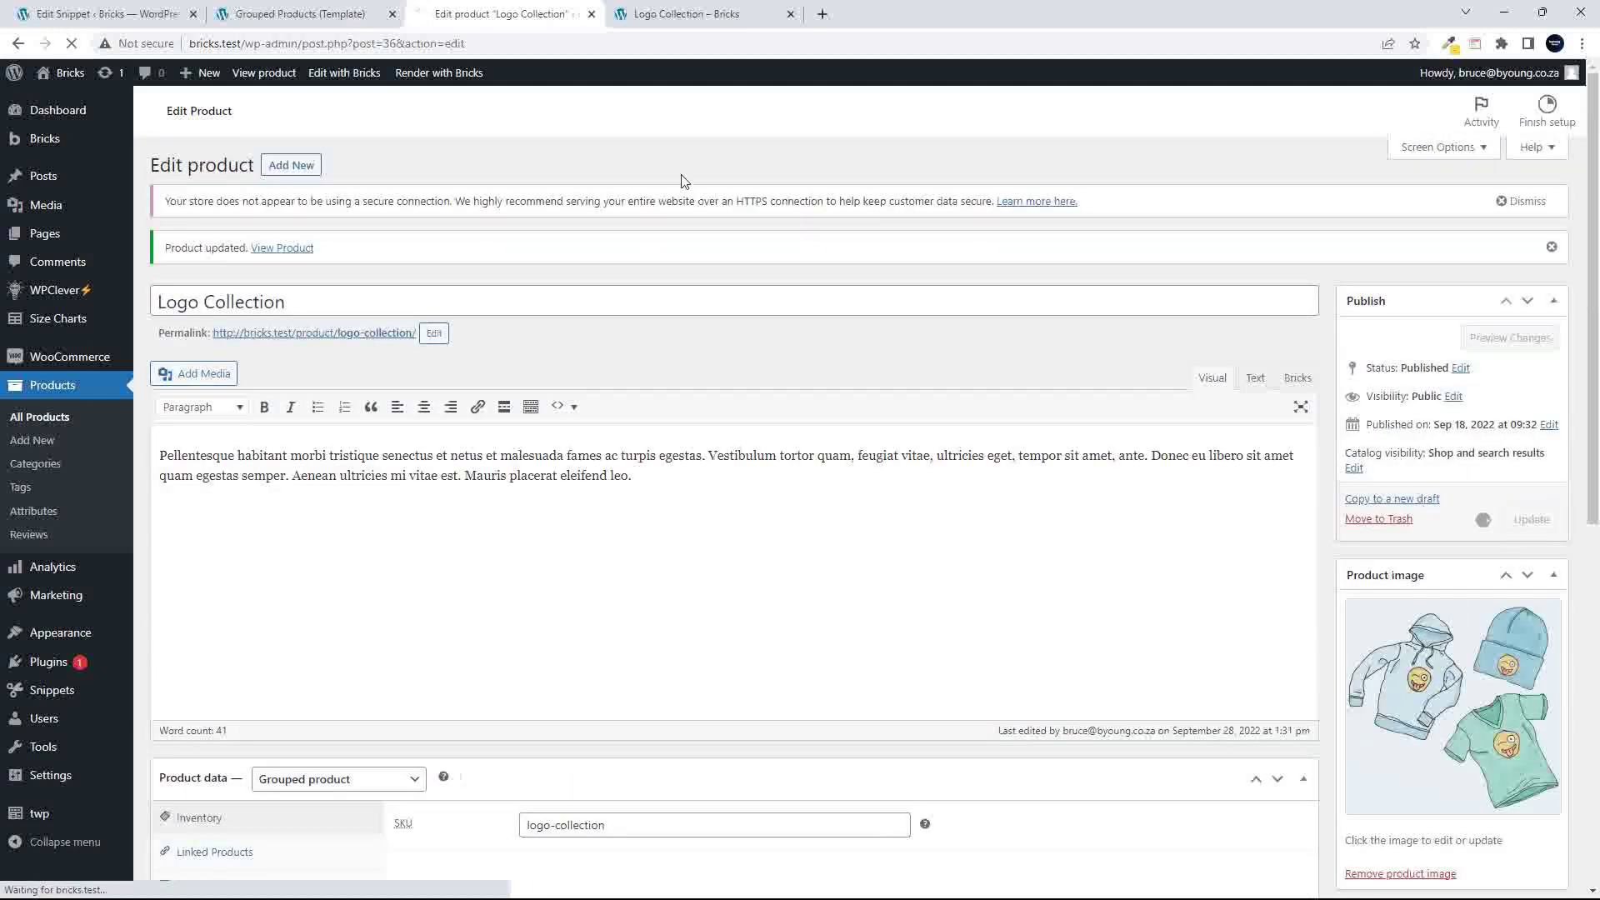
{"action": "left_click", "coordinate": [679, 14]}
{"action": "left_click", "coordinate": [72, 43]}
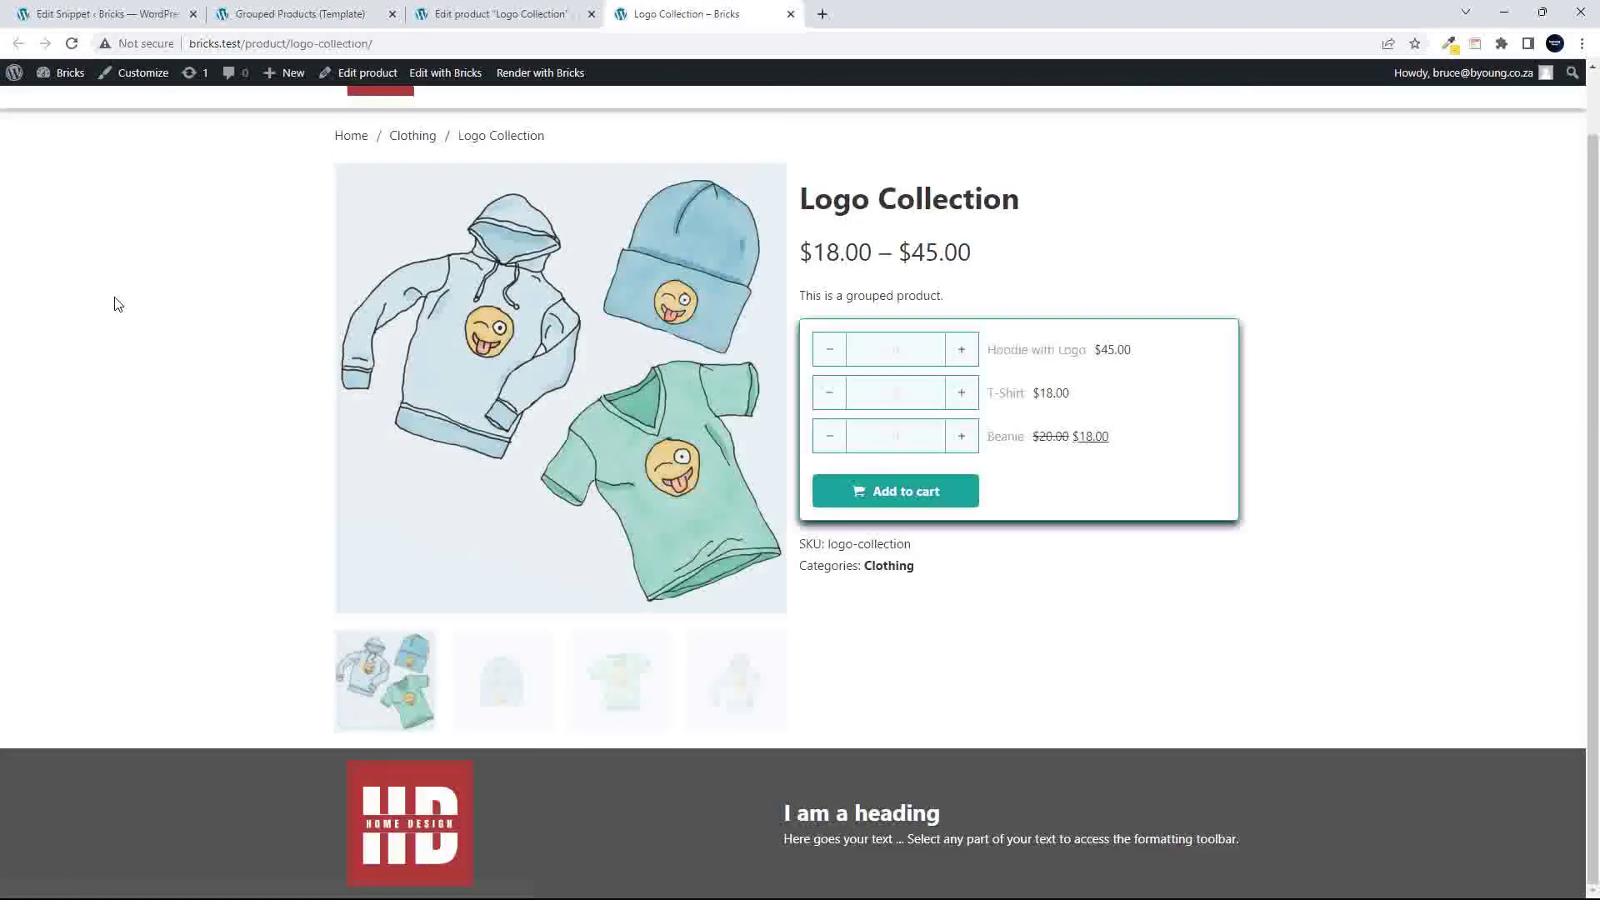
- Review the by_check_related function in the "WooCommerce check if related products" snippet
{"action": "left_click", "coordinate": [140, 13]}
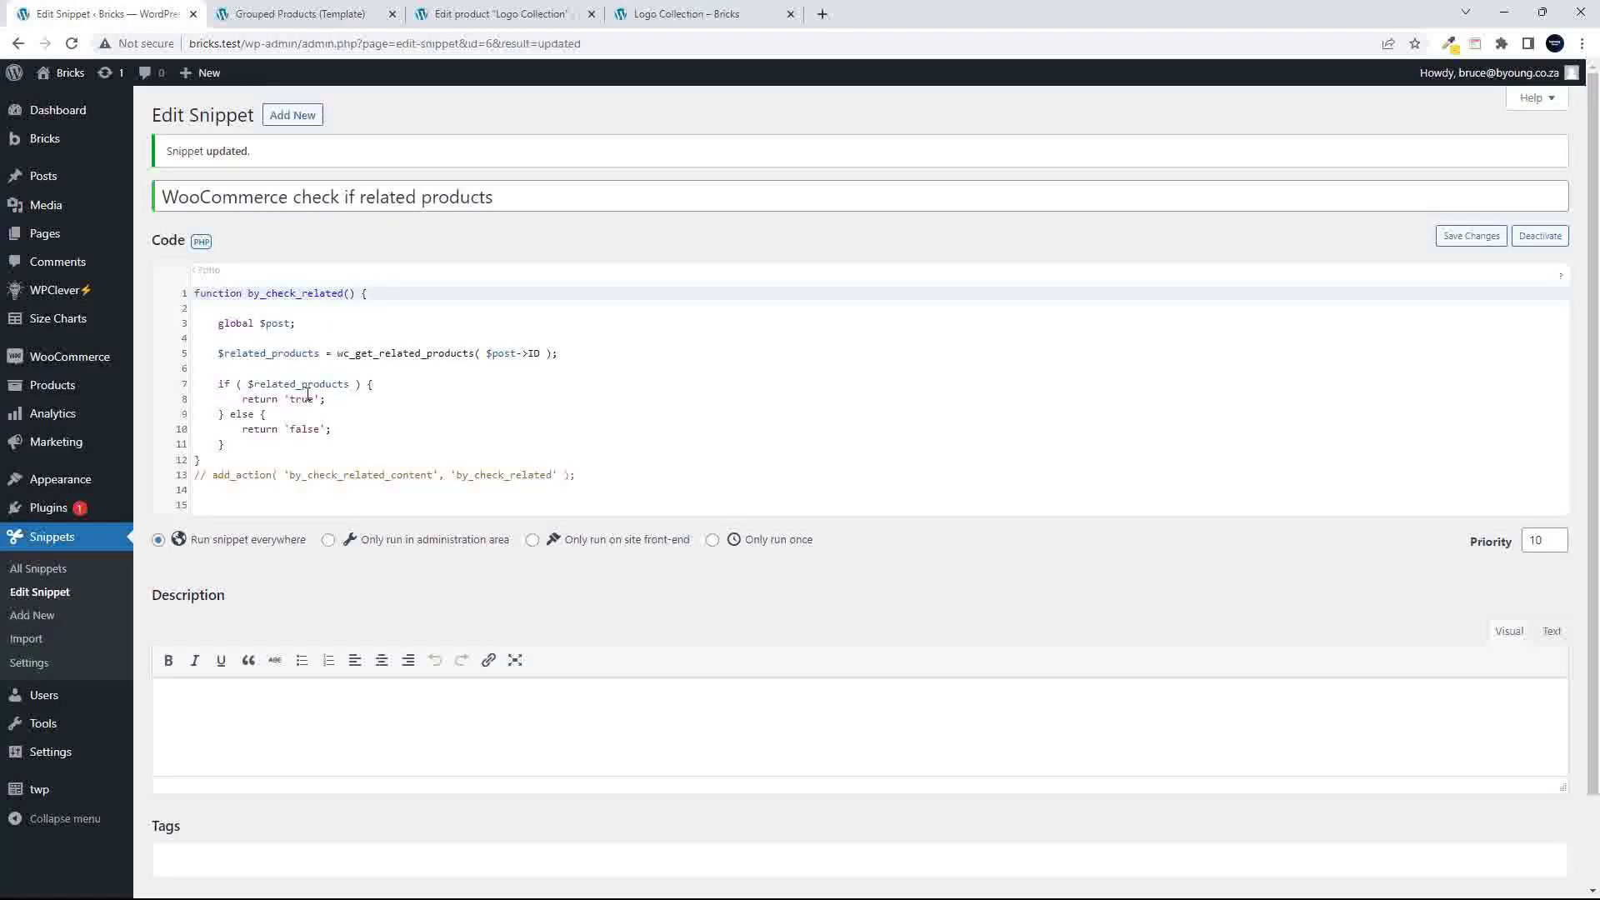
{"action": "scroll", "coordinate": [309, 396], "scroll_direction": "up", "scroll_amount": 5}
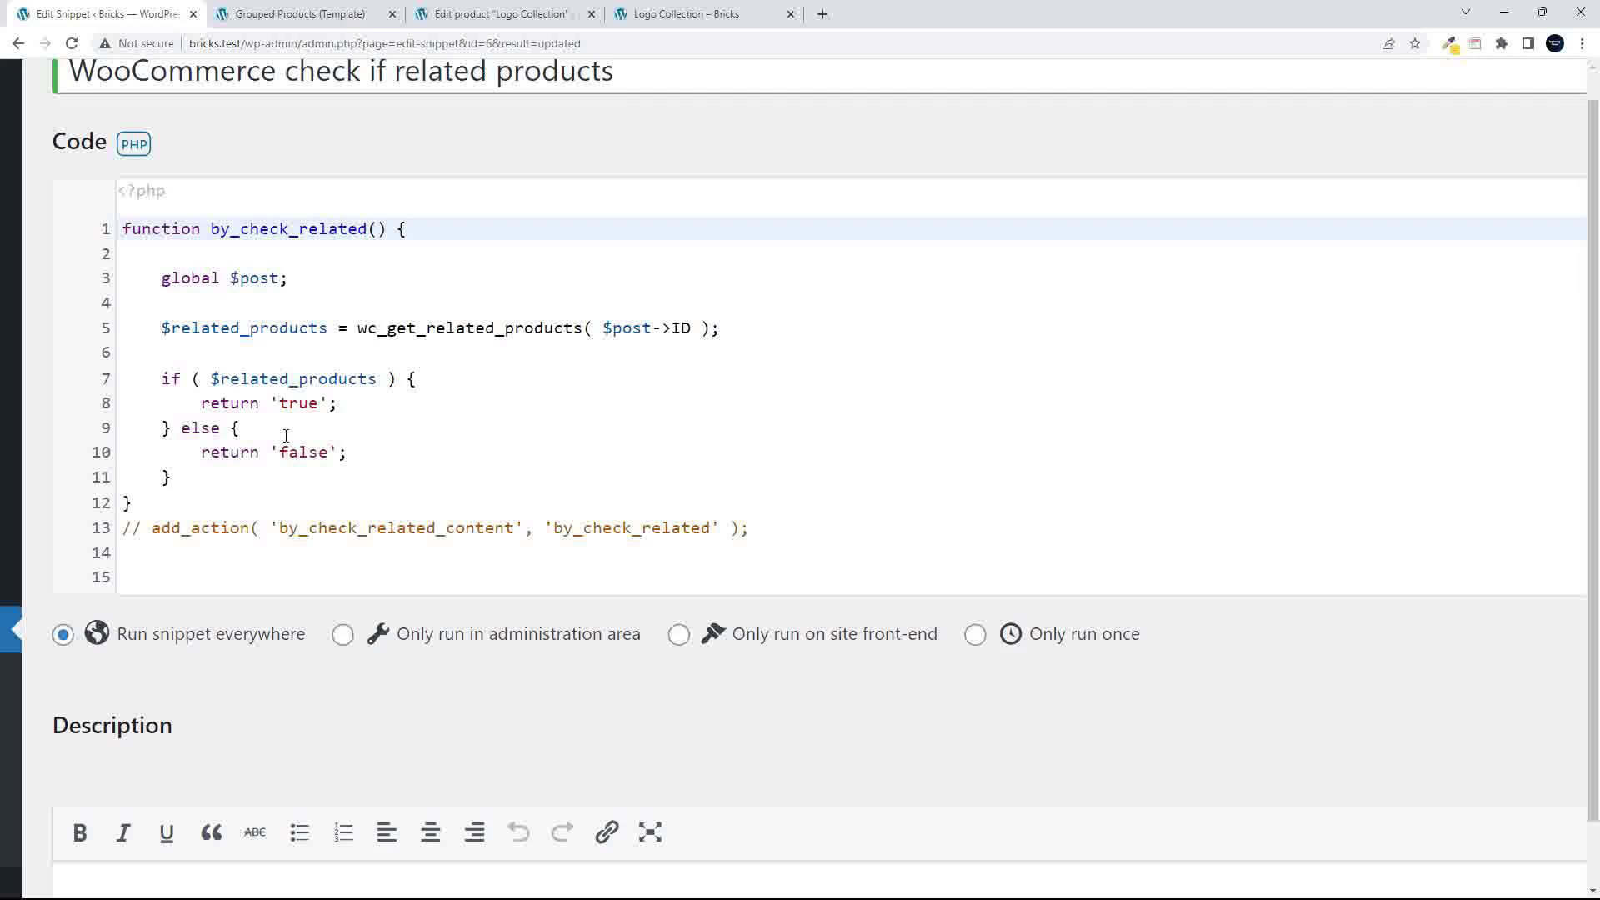
{"action": "key", "text": "ctrl+0"}
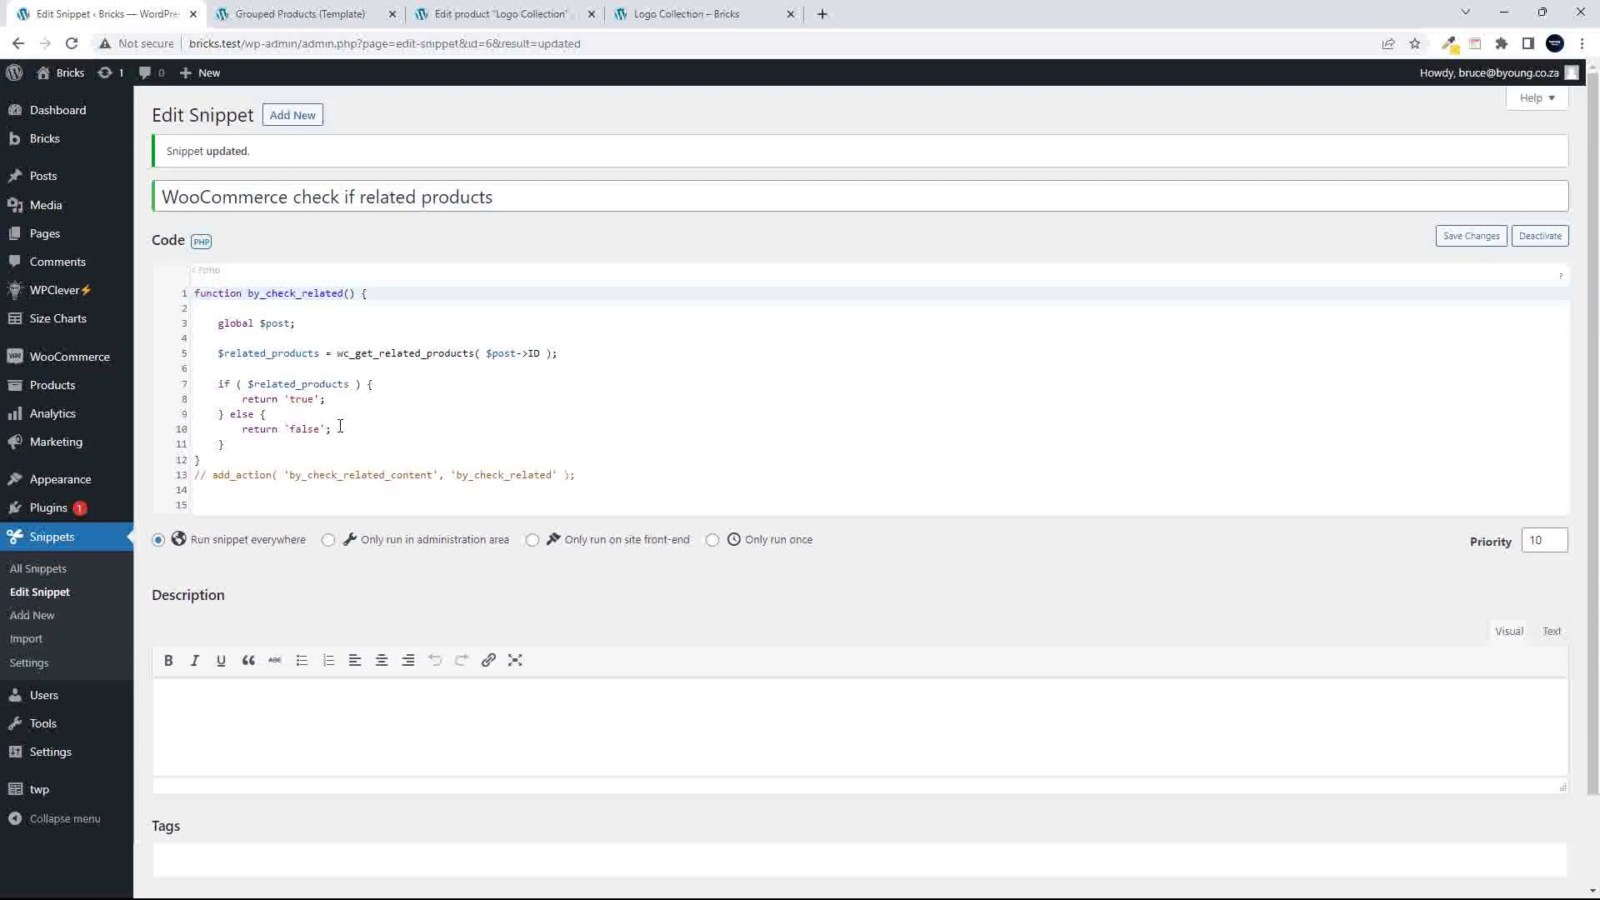
- Return to the Grouped Products template and review the Related Products container's by_check_related condition and its available comparison operators
{"action": "left_click", "coordinate": [299, 13]}
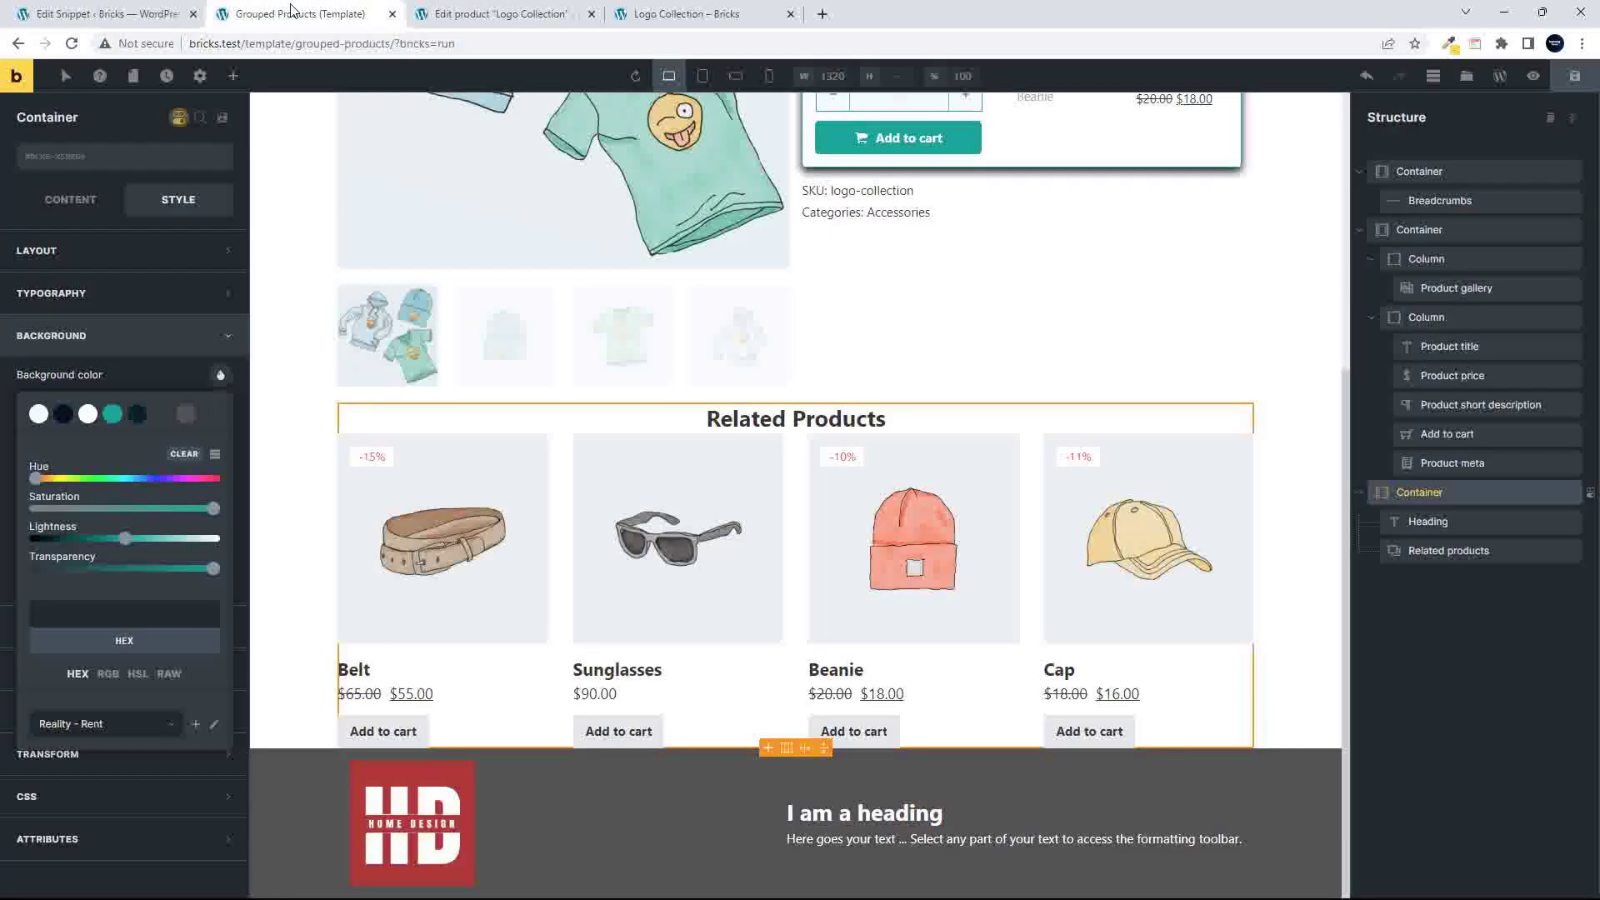
{"action": "left_click", "coordinate": [180, 119]}
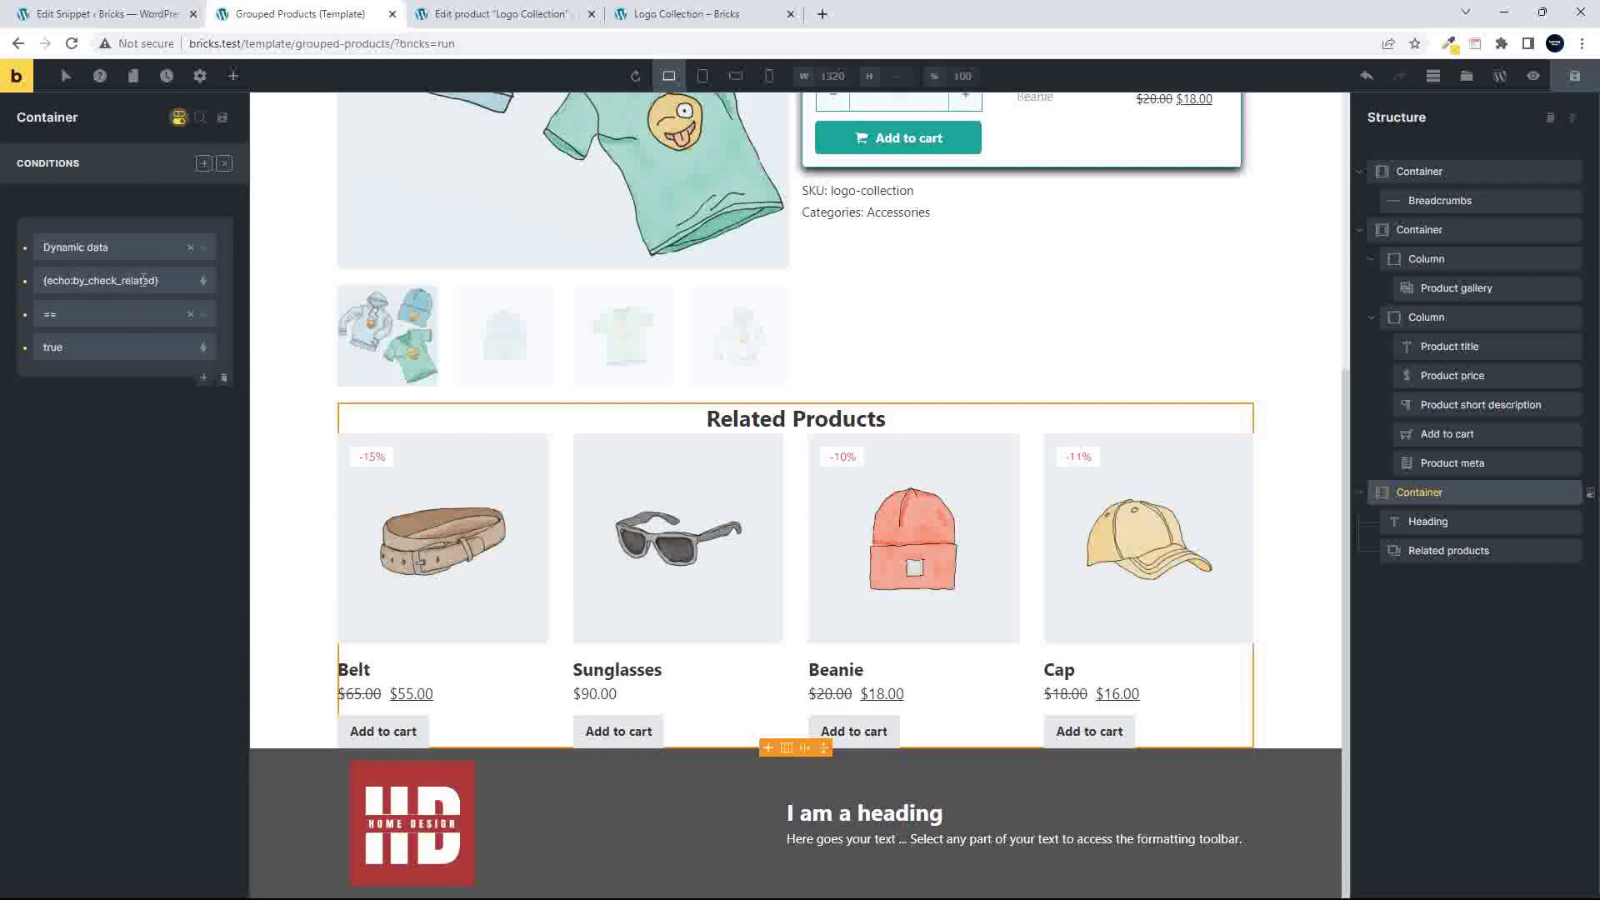
{"action": "left_click", "coordinate": [109, 315]}
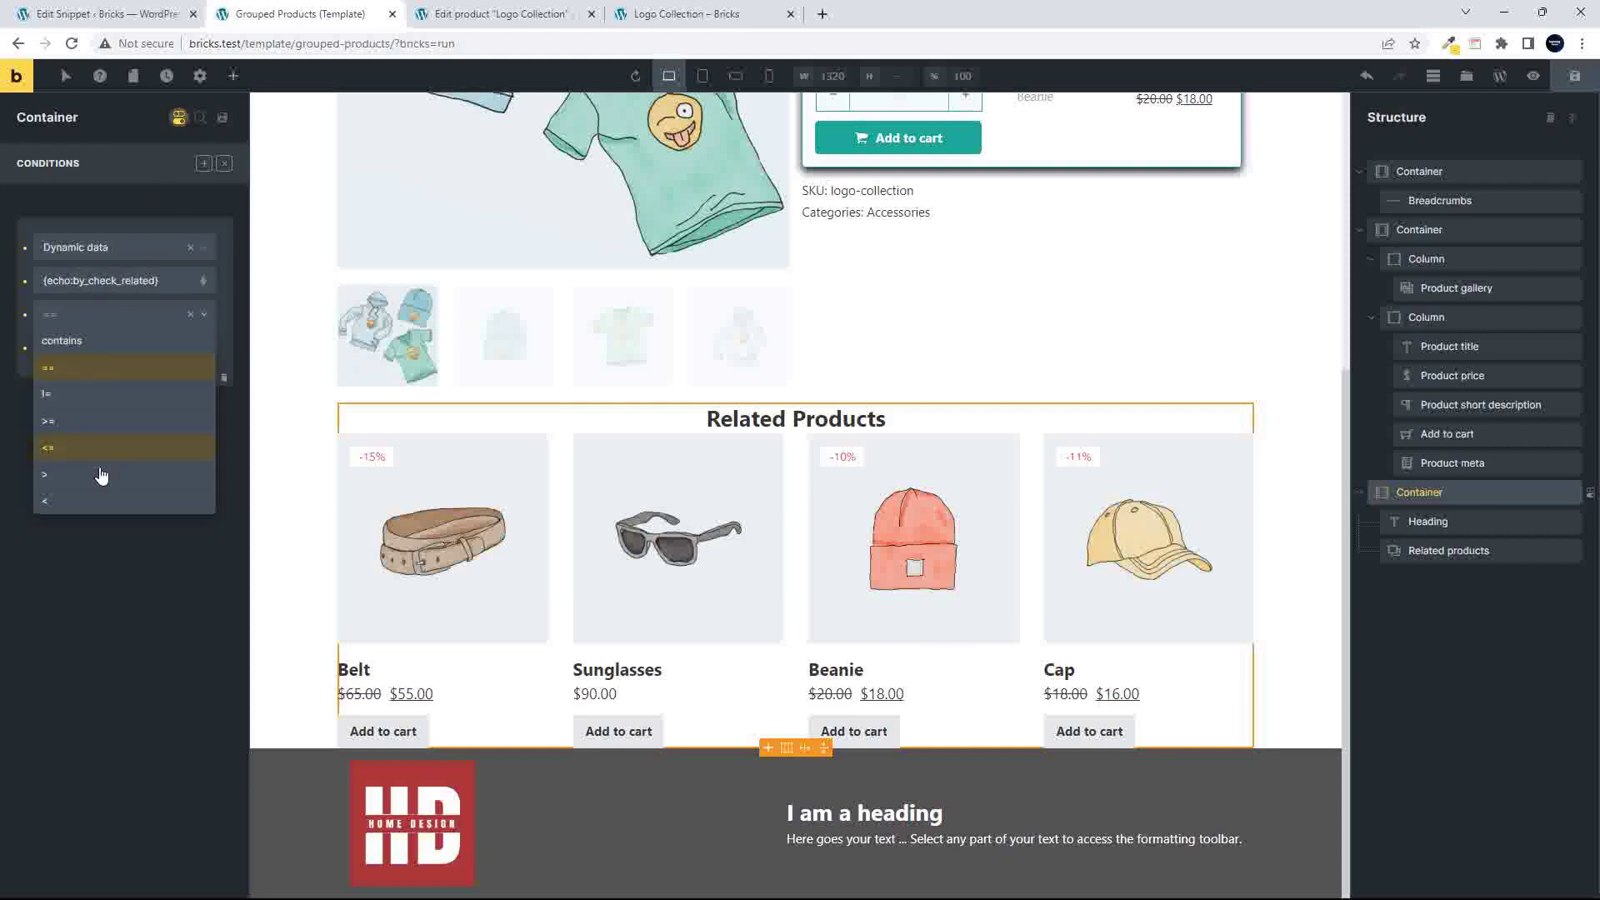
{"action": "left_click", "coordinate": [93, 612]}
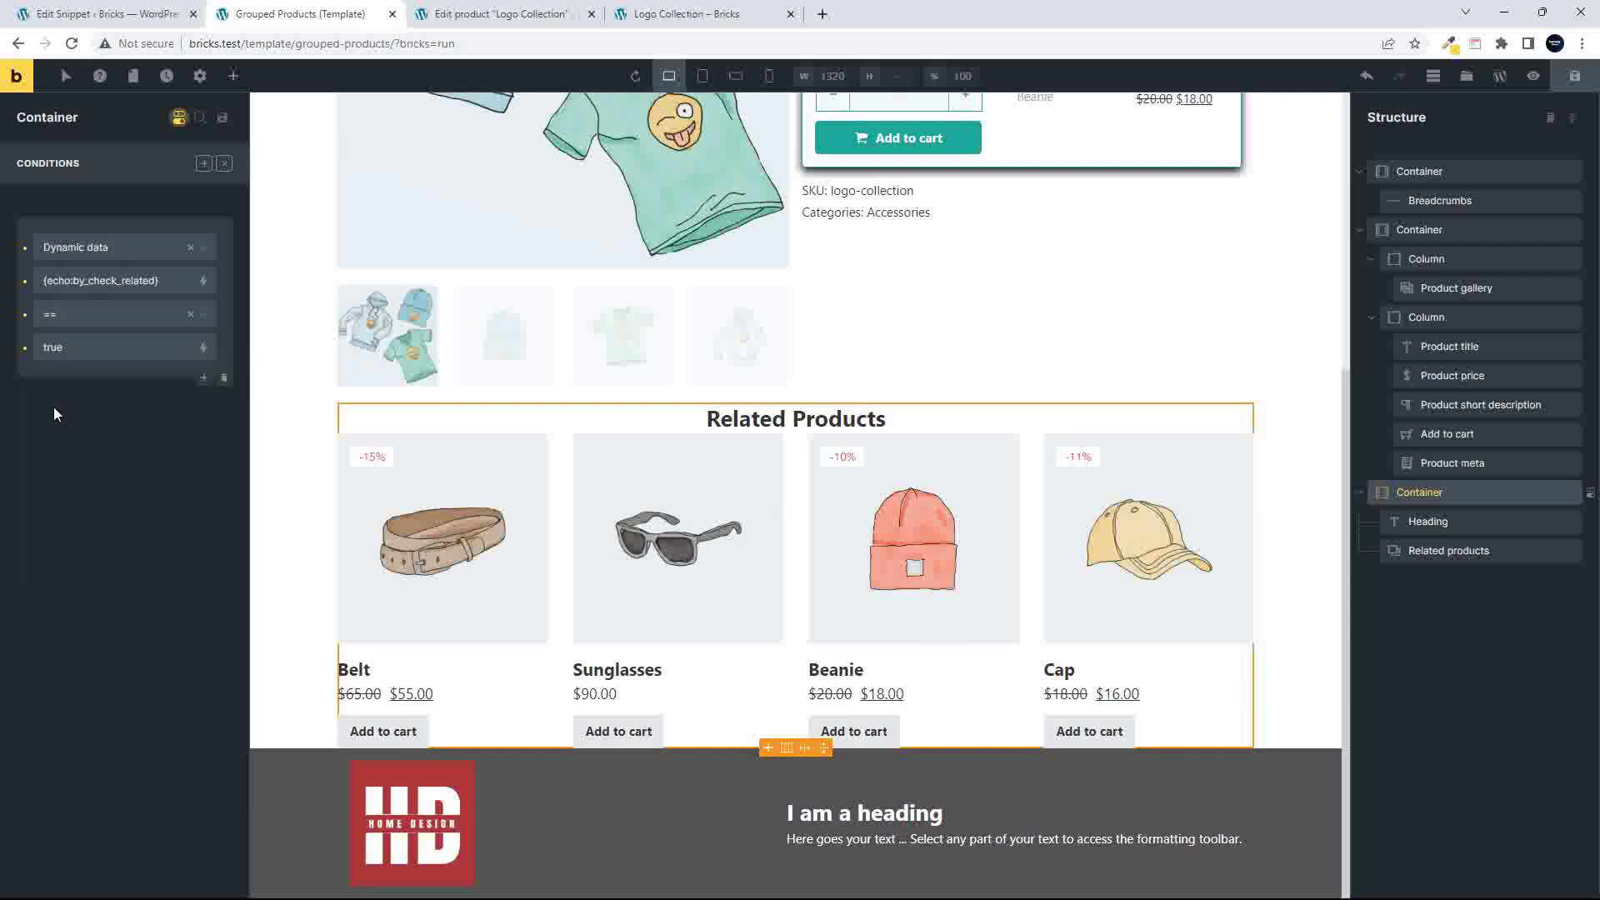